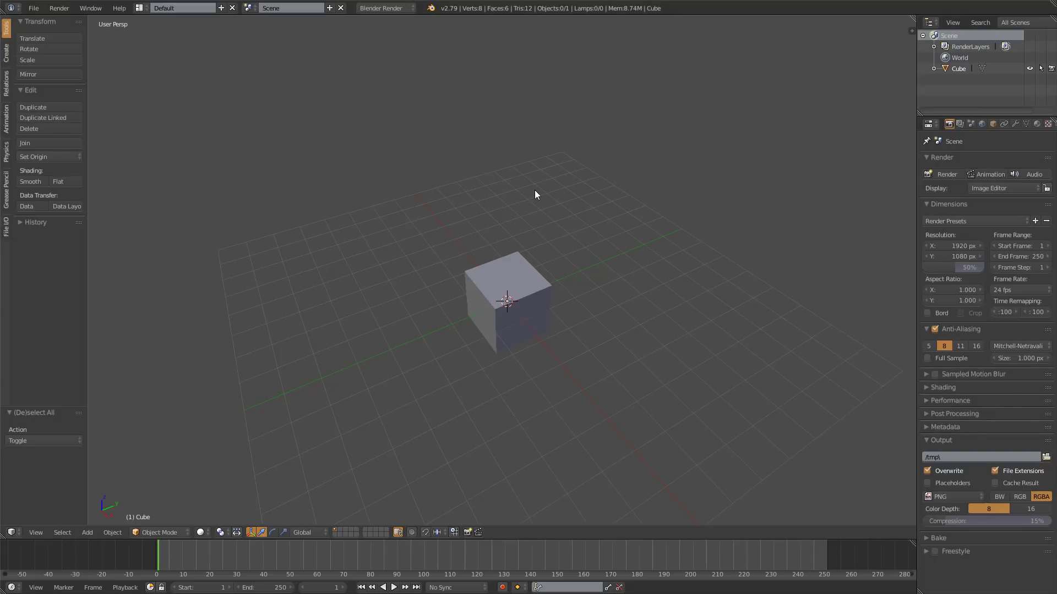
Orbit and zoom around the default cube, then drag the timeline border up to enlarge it.
{"action": "mouse_move", "coordinate": [503, 267]}
{"action": "middle_mouse_down"}
{"action": "mouse_move", "coordinate": [467, 261]}
{"action": "mouse_move", "coordinate": [507, 253]}
{"action": "mouse_move", "coordinate": [513, 262]}
{"action": "mouse_move", "coordinate": [500, 256]}
{"action": "mouse_move", "coordinate": [489, 277]}
{"action": "mouse_move", "coordinate": [475, 279]}
{"action": "mouse_move", "coordinate": [560, 282]}
{"action": "mouse_move", "coordinate": [551, 268]}
{"action": "mouse_move", "coordinate": [534, 289]}
{"action": "mouse_move", "coordinate": [600, 321]}
{"action": "mouse_move", "coordinate": [583, 329]}
{"action": "mouse_move", "coordinate": [580, 311]}
{"action": "mouse_move", "coordinate": [481, 308]}
{"action": "mouse_move", "coordinate": [540, 321]}
{"action": "mouse_move", "coordinate": [549, 320]}
{"action": "mouse_move", "coordinate": [527, 303]}
{"action": "mouse_move", "coordinate": [672, 300]}
{"action": "mouse_move", "coordinate": [573, 286]}
{"action": "mouse_move", "coordinate": [507, 298]}
{"action": "mouse_move", "coordinate": [517, 295]}
{"action": "middle_mouse_up"}
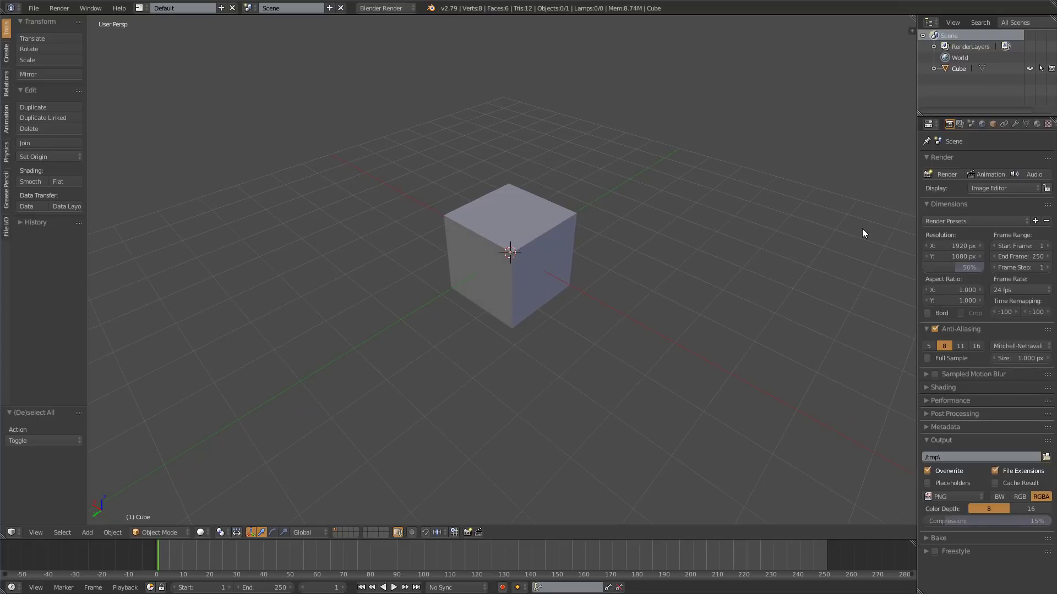
{"action": "middle_click_drag", "start_coordinate": [629, 248], "coordinate": [613, 253]}
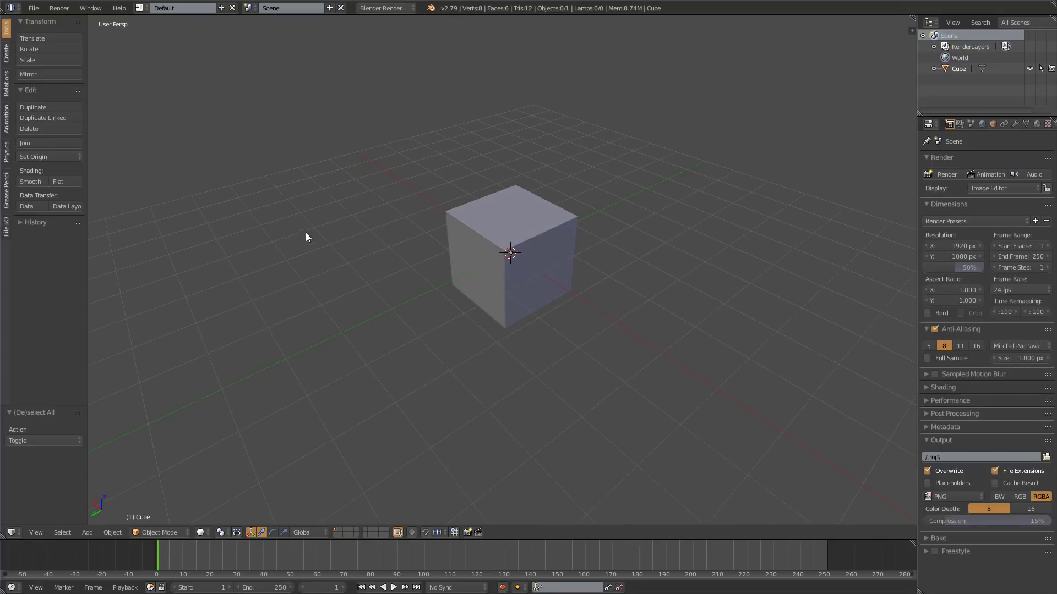
{"action": "mouse_move", "coordinate": [513, 269]}
{"action": "middle_mouse_down"}
{"action": "mouse_move", "coordinate": [517, 227]}
{"action": "mouse_move", "coordinate": [551, 254]}
{"action": "middle_mouse_up"}
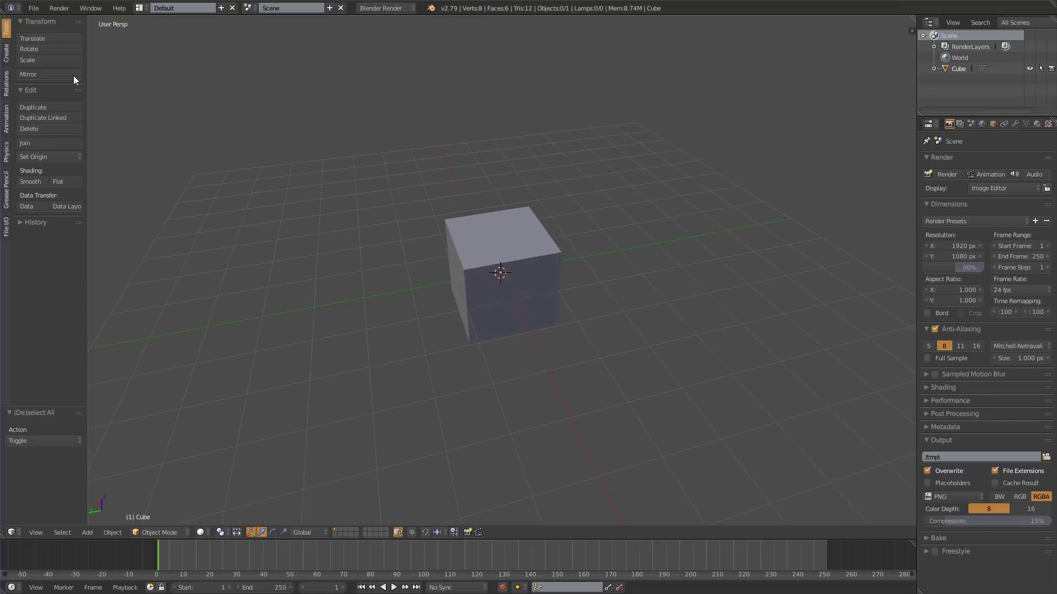
{"action": "mouse_move", "coordinate": [494, 278]}
{"action": "middle_mouse_down"}
{"action": "mouse_move", "coordinate": [537, 284]}
{"action": "mouse_move", "coordinate": [558, 306]}
{"action": "mouse_move", "coordinate": [596, 304]}
{"action": "mouse_move", "coordinate": [506, 286]}
{"action": "mouse_move", "coordinate": [444, 243]}
{"action": "mouse_move", "coordinate": [483, 276]}
{"action": "mouse_move", "coordinate": [536, 271]}
{"action": "mouse_move", "coordinate": [610, 309]}
{"action": "mouse_move", "coordinate": [482, 297]}
{"action": "mouse_move", "coordinate": [562, 248]}
{"action": "mouse_move", "coordinate": [620, 238]}
{"action": "mouse_move", "coordinate": [540, 314]}
{"action": "mouse_move", "coordinate": [546, 292]}
{"action": "mouse_move", "coordinate": [597, 270]}
{"action": "mouse_move", "coordinate": [566, 306]}
{"action": "mouse_move", "coordinate": [545, 301]}
{"action": "mouse_move", "coordinate": [448, 346]}
{"action": "mouse_move", "coordinate": [533, 307]}
{"action": "mouse_move", "coordinate": [590, 326]}
{"action": "mouse_move", "coordinate": [568, 338]}
{"action": "mouse_move", "coordinate": [625, 342]}
{"action": "middle_mouse_up"}
{"action": "scroll", "coordinate": [597, 270], "scroll_direction": "up", "scroll_amount": 5}
{"action": "scroll", "coordinate": [545, 300], "scroll_direction": "down", "scroll_amount": 5}
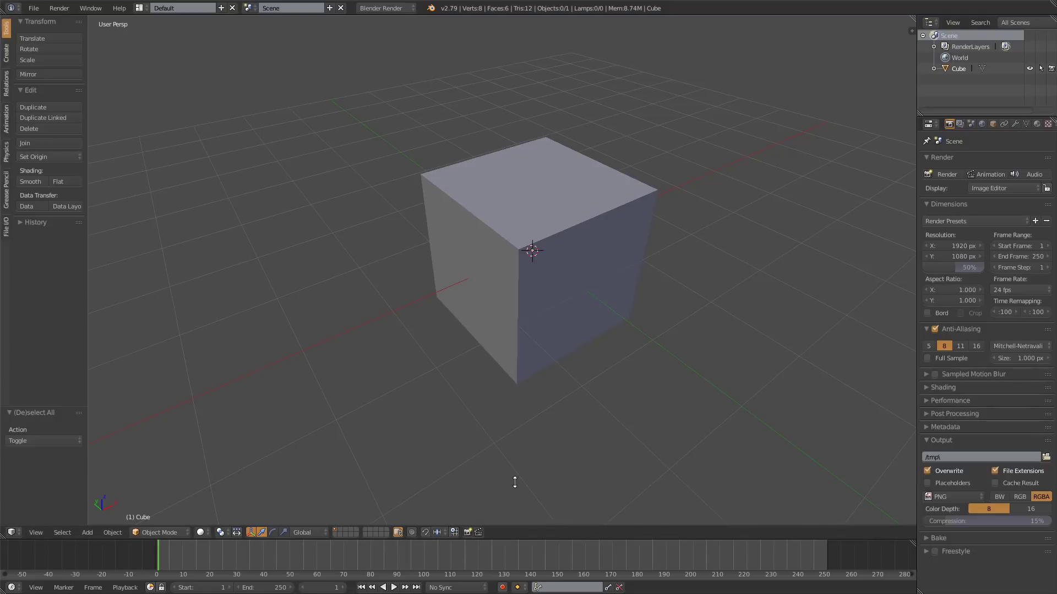
{"action": "mouse_move", "coordinate": [519, 539]}
{"action": "left_mouse_down"}
{"action": "mouse_move", "coordinate": [567, 499]}
{"action": "mouse_move", "coordinate": [585, 500]}
{"action": "left_mouse_up"}
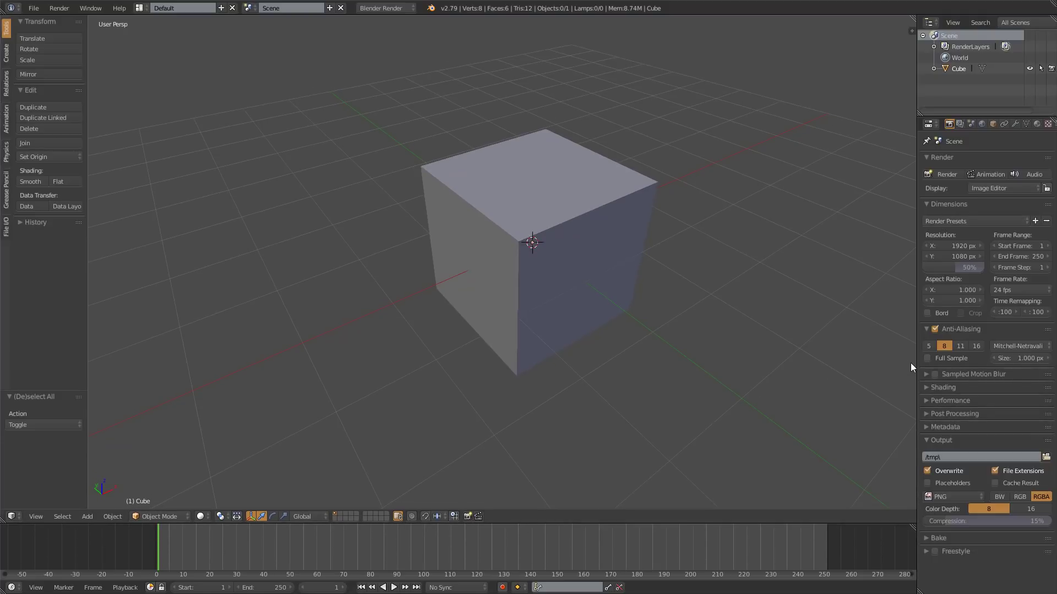
Maximize and restore the Properties and 3D View areas, panning and toggling the tool shelf.
{"action": "key", "text": "ctrl+space"}
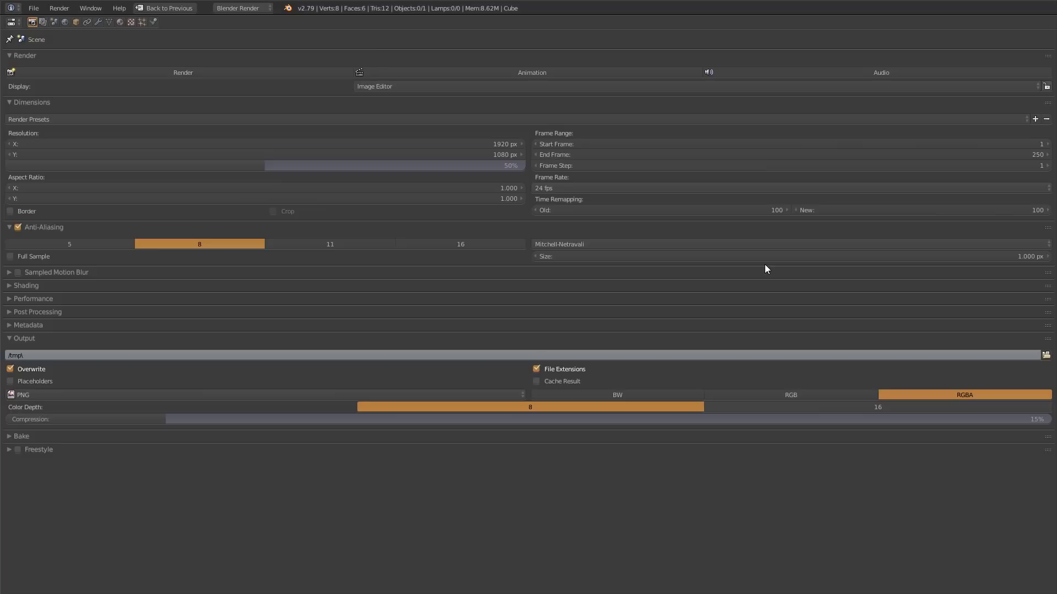
{"action": "key", "text": "shift+space"}
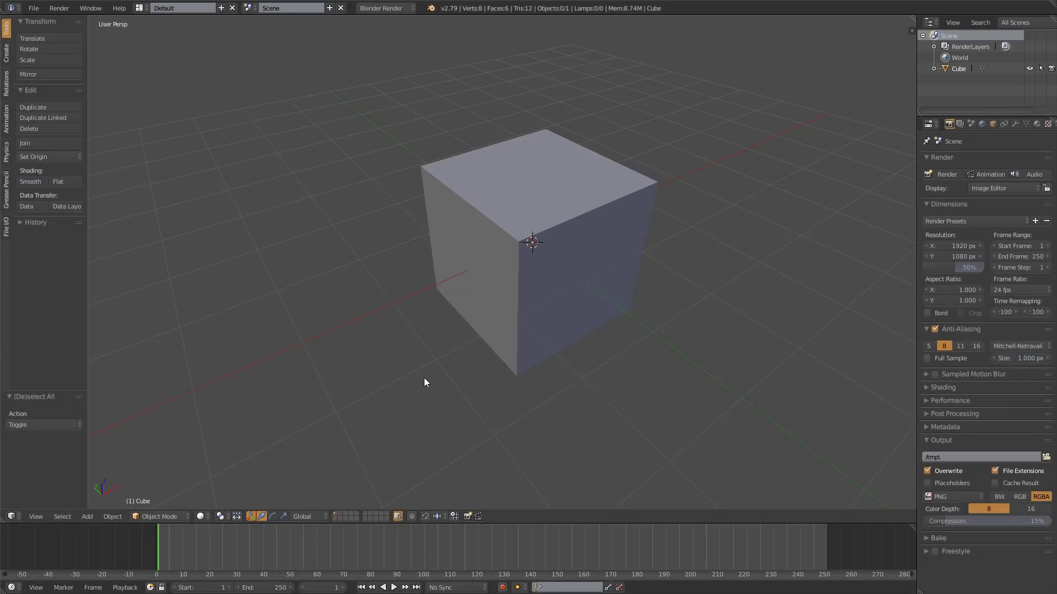
{"action": "middle_click_drag", "start_coordinate": [390, 268], "coordinate": [434, 316], "text": "shift"}
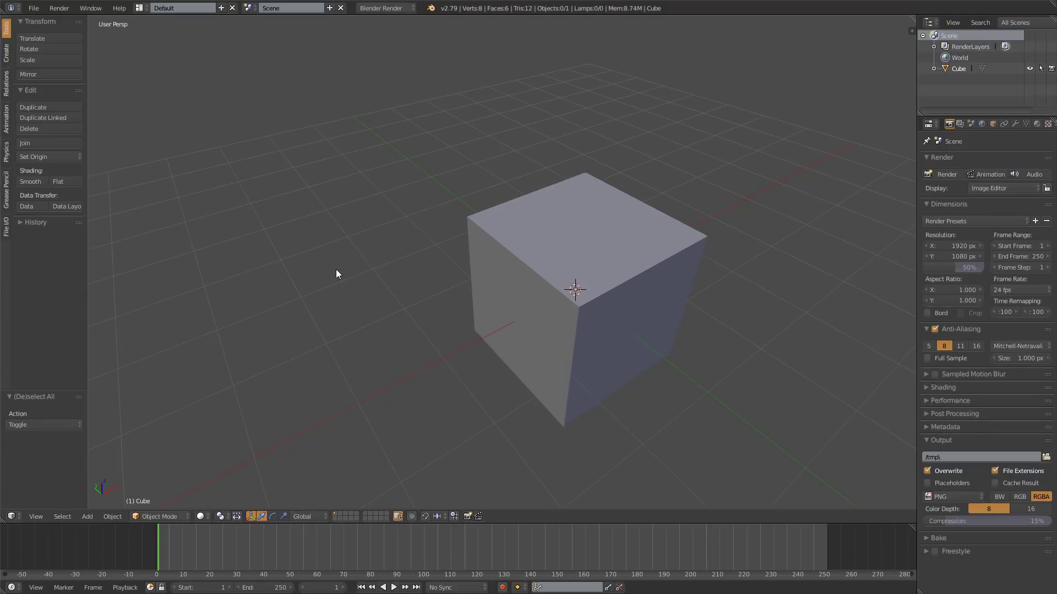
{"action": "key", "text": "shift+space"}
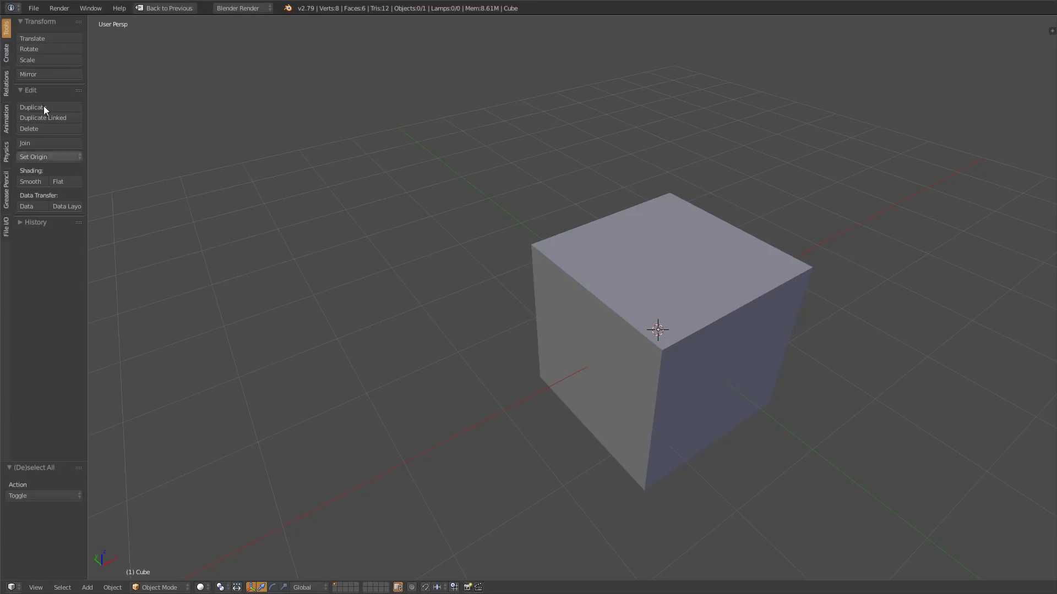
{"action": "key", "text": "t"}
{"action": "key", "text": "t"}
{"action": "key", "text": "t"}
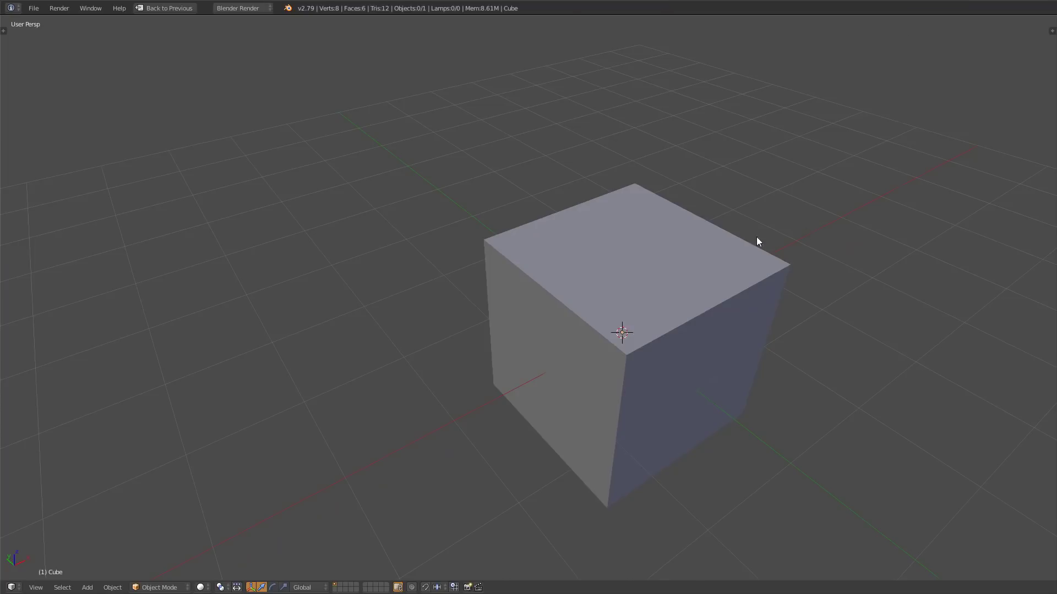
{"action": "key", "text": "ctrl+space"}
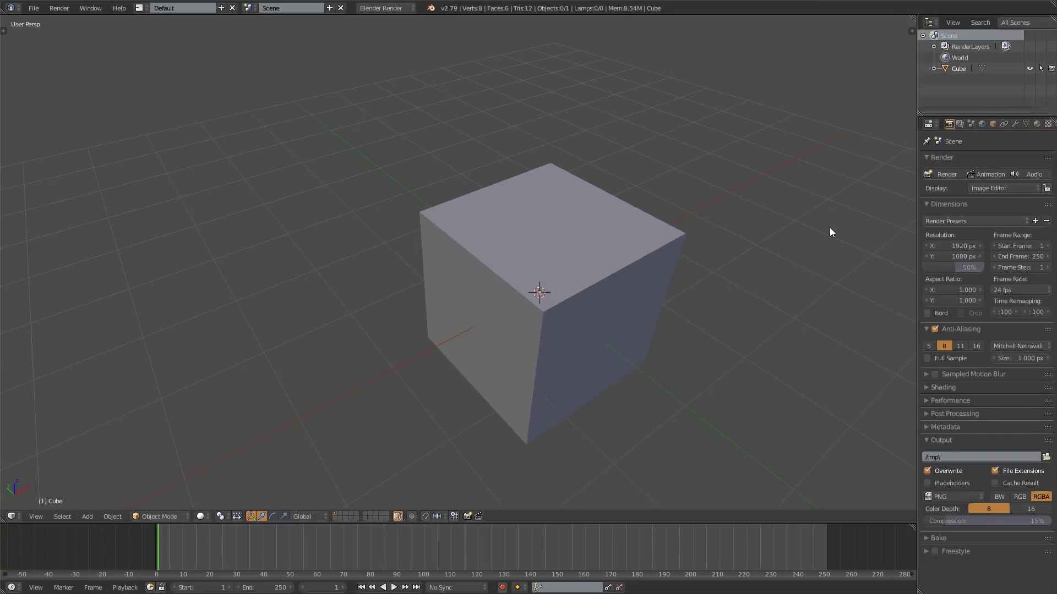
Toggle the N properties sidebar and tool shelf, leaving the transform panel visible.
{"action": "key", "text": "n"}
{"action": "key", "text": "n"}
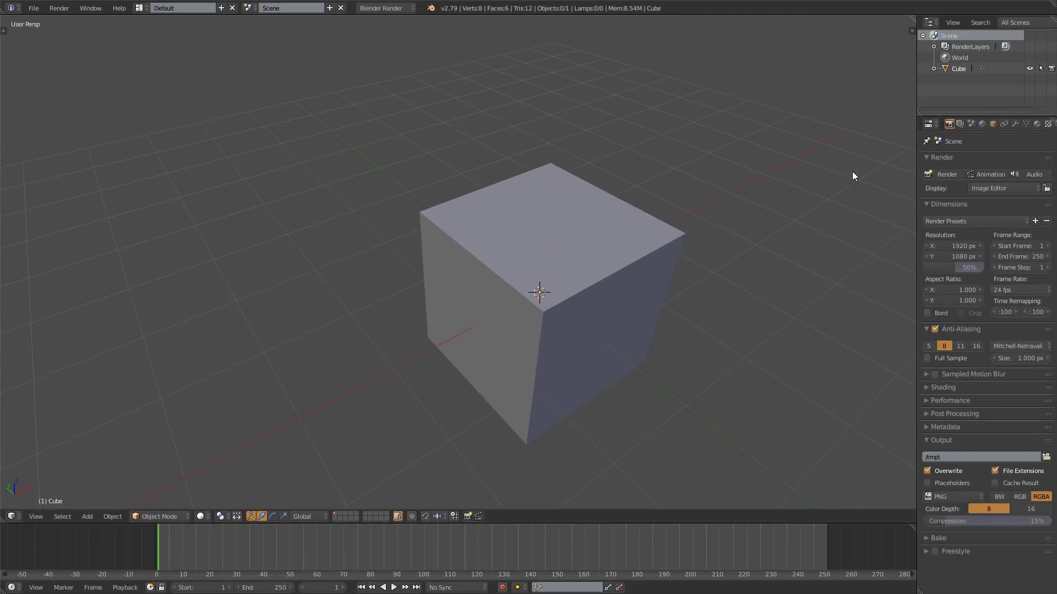
{"action": "key", "text": "n"}
{"action": "key", "text": "n"}
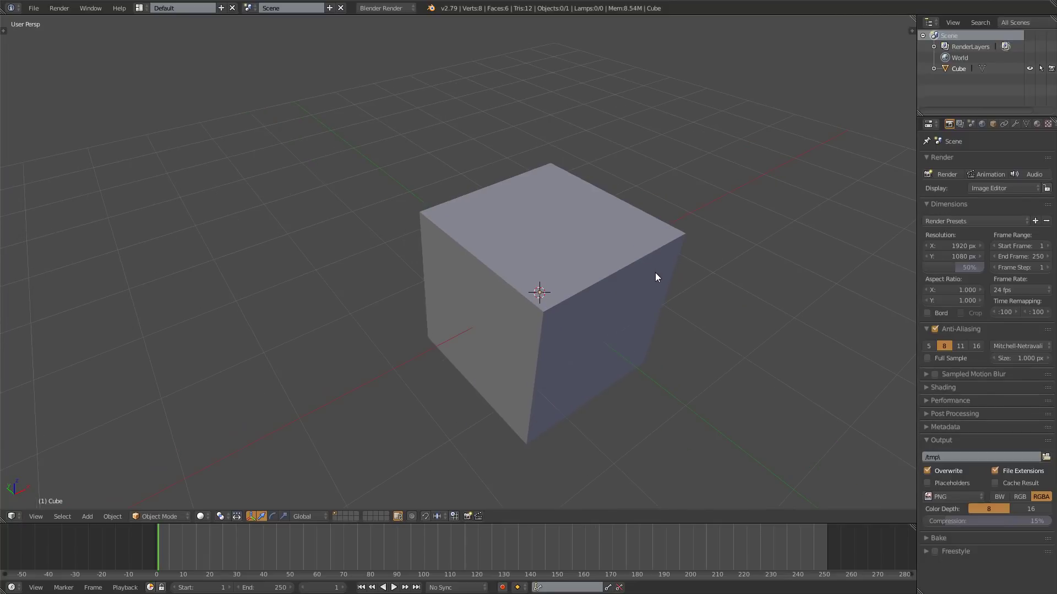
{"action": "key", "text": "t"}
{"action": "key", "text": "m"}
{"action": "key", "text": "n"}
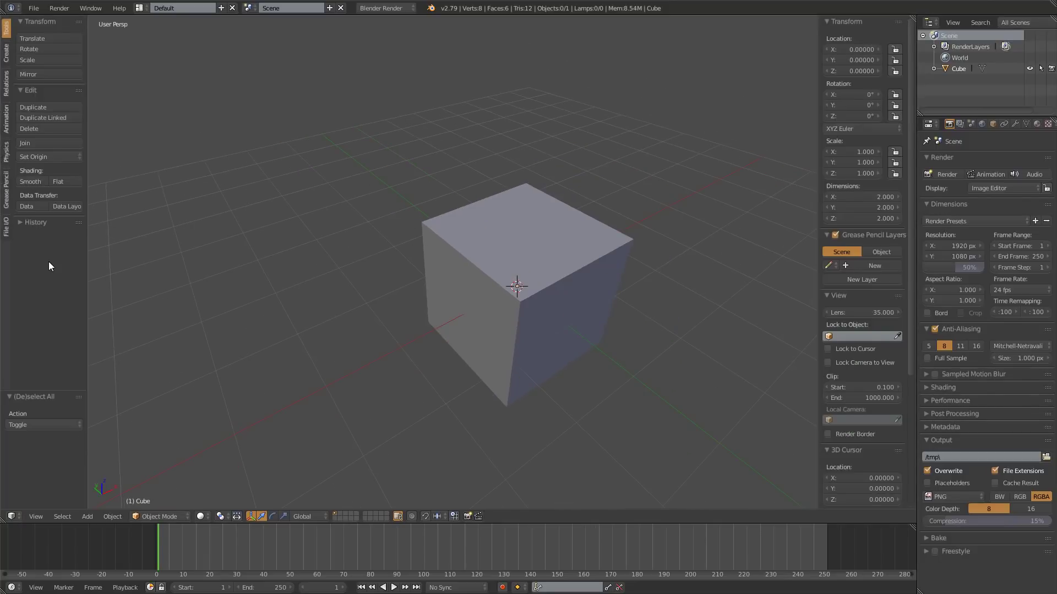
Briefly maximize the 3D View, Outliner and Timeline, then orbit to a frontal cube view.
{"action": "key", "text": "ctrl+Up"}
{"action": "key", "text": "ctrl+Up"}
{"action": "key", "text": "ctrl+Up"}
{"action": "key", "text": "ctrl+Up"}
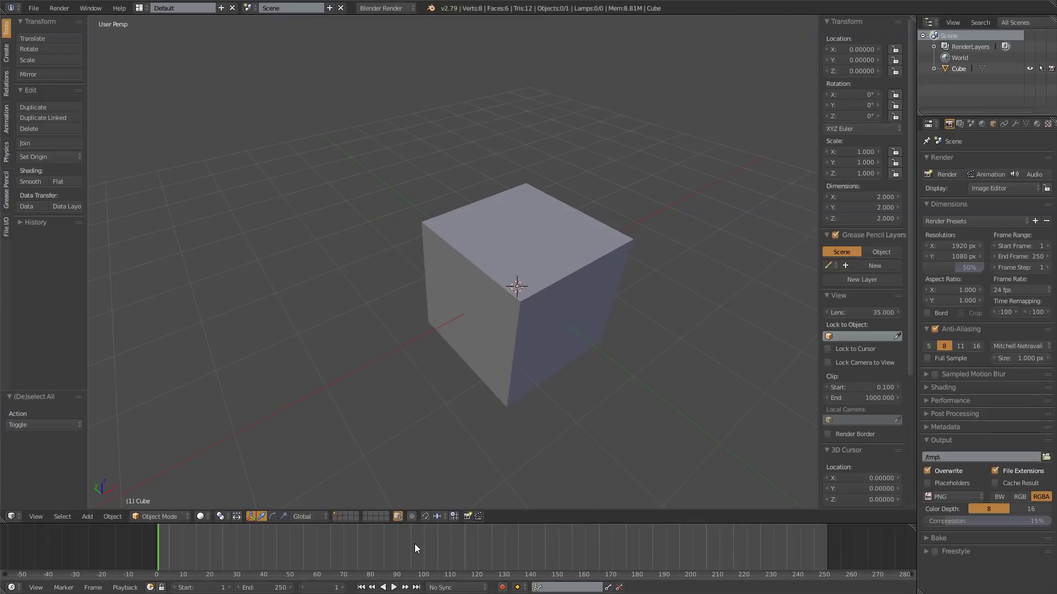
{"action": "key", "text": "ctrl+Up"}
{"action": "key", "text": "ctrl+Up"}
{"action": "key", "text": "ctrl+Up"}
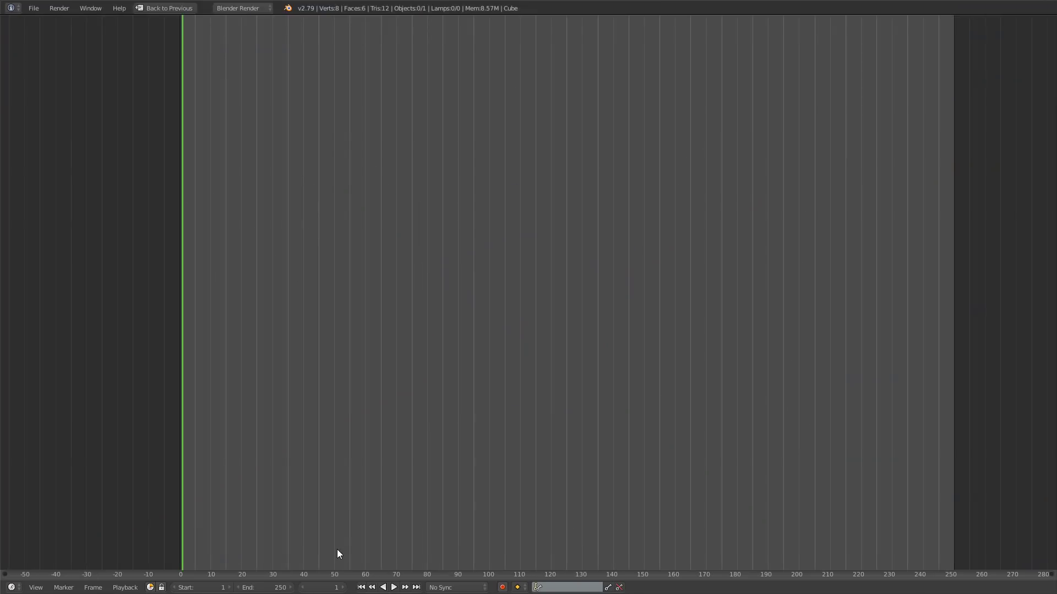
{"action": "key", "text": "ctrl+Up"}
{"action": "mouse_move", "coordinate": [517, 380]}
{"action": "middle_mouse_down"}
{"action": "mouse_move", "coordinate": [576, 365]}
{"action": "mouse_move", "coordinate": [496, 367]}
{"action": "mouse_move", "coordinate": [508, 361]}
{"action": "middle_mouse_up"}
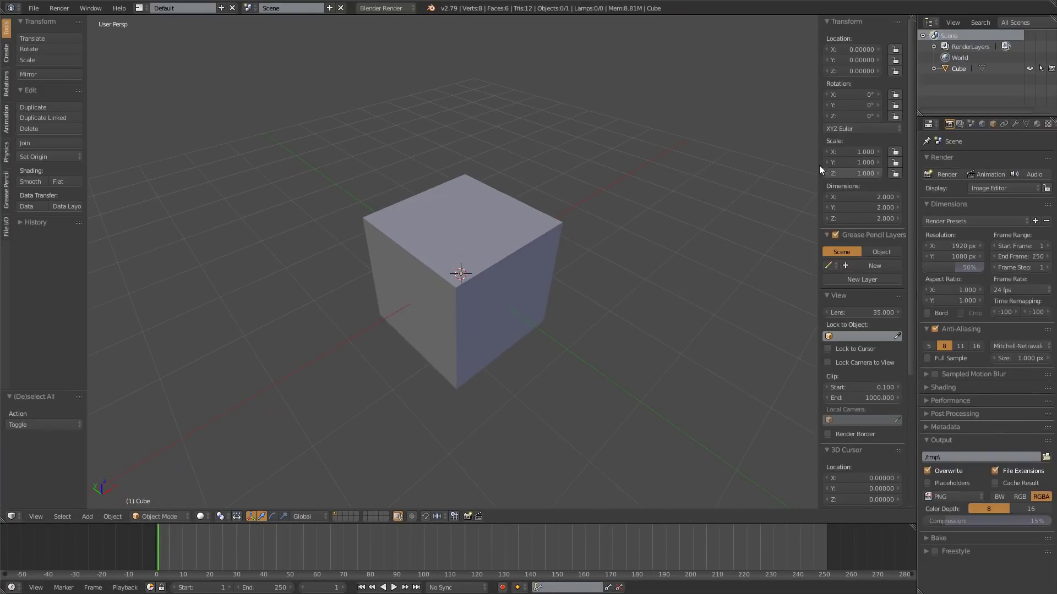
Select the cube and set its location to 1.2, 0.83, 0.70.
{"action": "right_click", "coordinate": [513, 241]}
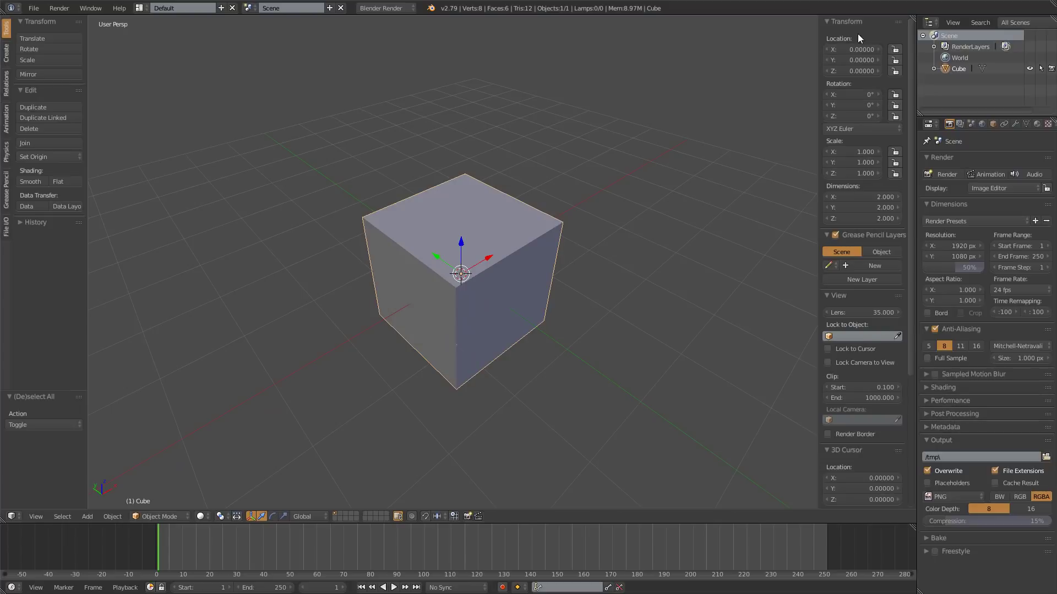
{"action": "type", "text": "1.2"}
{"action": "key", "text": "Return"}
{"action": "mouse_move", "coordinate": [862, 60]}
{"action": "left_mouse_down"}
{"action": "mouse_move", "coordinate": [891, 60]}
{"action": "mouse_move", "coordinate": [880, 71]}
{"action": "left_mouse_up"}
Tilt the cube, scale it to 1.16, 1.62, 1.43, and scribble a black annotation beside it.
{"action": "mouse_move", "coordinate": [836, 98]}
{"action": "left_mouse_down"}
{"action": "mouse_move", "coordinate": [859, 98]}
{"action": "mouse_move", "coordinate": [858, 116]}
{"action": "left_mouse_up"}
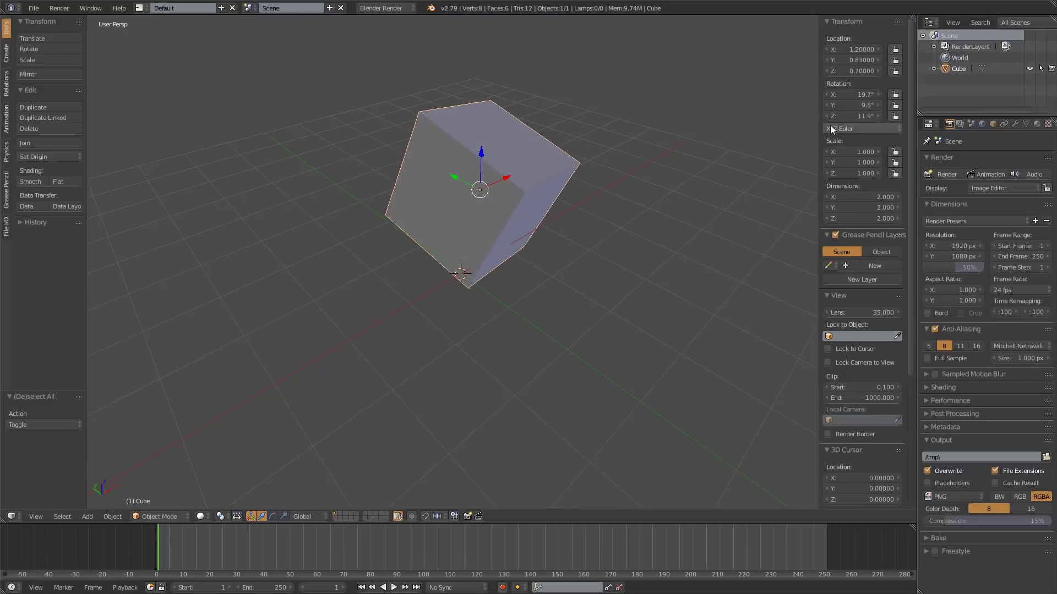
{"action": "mouse_move", "coordinate": [847, 152]}
{"action": "left_mouse_down"}
{"action": "mouse_move", "coordinate": [869, 151]}
{"action": "mouse_move", "coordinate": [845, 151]}
{"action": "mouse_move", "coordinate": [864, 162]}
{"action": "mouse_move", "coordinate": [859, 174]}
{"action": "left_mouse_up"}
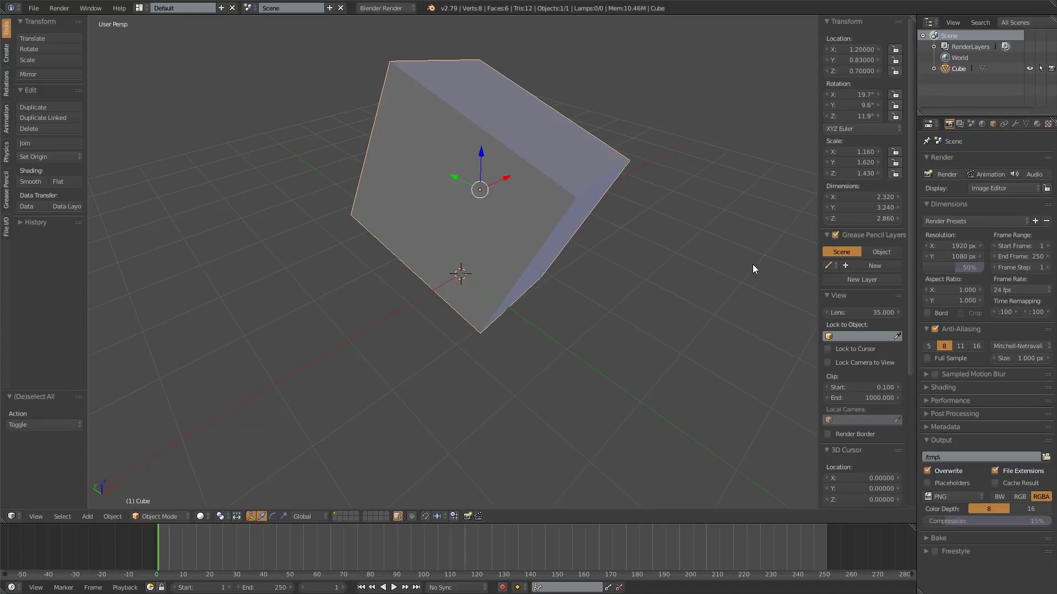
{"action": "mouse_move", "coordinate": [729, 268]}
{"action": "left_mouse_down"}
{"action": "mouse_move", "coordinate": [666, 310]}
{"action": "mouse_move", "coordinate": [686, 365]}
{"action": "mouse_move", "coordinate": [616, 363]}
{"action": "mouse_move", "coordinate": [493, 385]}
{"action": "mouse_move", "coordinate": [465, 339]}
{"action": "left_mouse_up"}
{"action": "middle_click_drag", "start_coordinate": [535, 338], "coordinate": [471, 247]}
Write 1420 above the cube with the grease pencil.
{"action": "left_click_drag", "start_coordinate": [434, 135], "coordinate": [445, 161]}
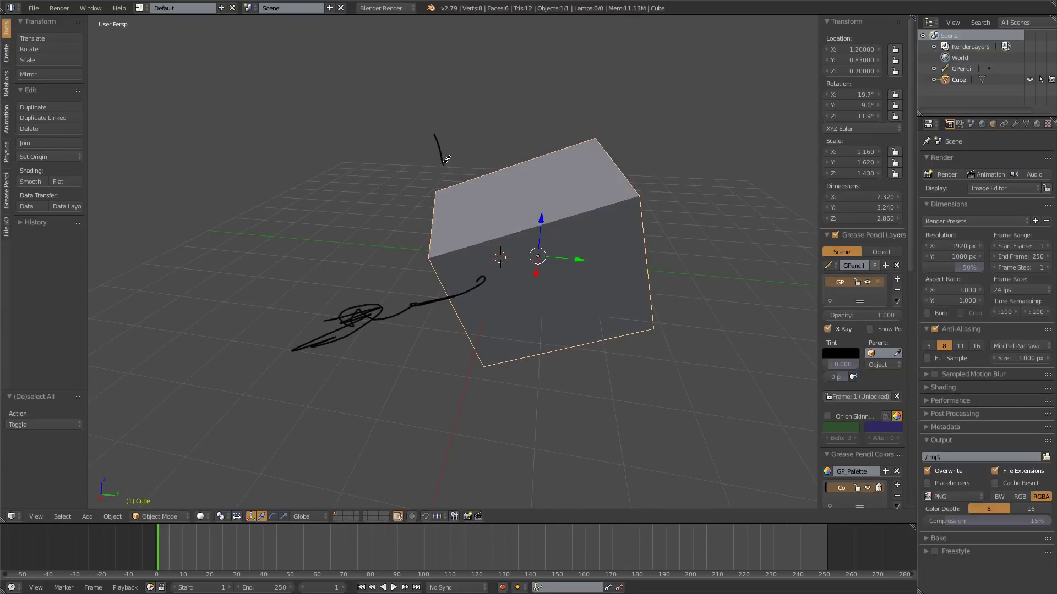
{"action": "left_click_drag", "start_coordinate": [455, 124], "coordinate": [478, 137]}
{"action": "mouse_move", "coordinate": [476, 122]}
{"action": "left_mouse_down"}
{"action": "mouse_move", "coordinate": [476, 156]}
{"action": "mouse_move", "coordinate": [549, 116]}
{"action": "mouse_move", "coordinate": [627, 105]}
{"action": "mouse_move", "coordinate": [668, 123]}
{"action": "left_mouse_up"}
Doodle a crown and Z shape around the cube, then erase the annotations.
{"action": "right_click_drag", "start_coordinate": [441, 146], "coordinate": [474, 144]}
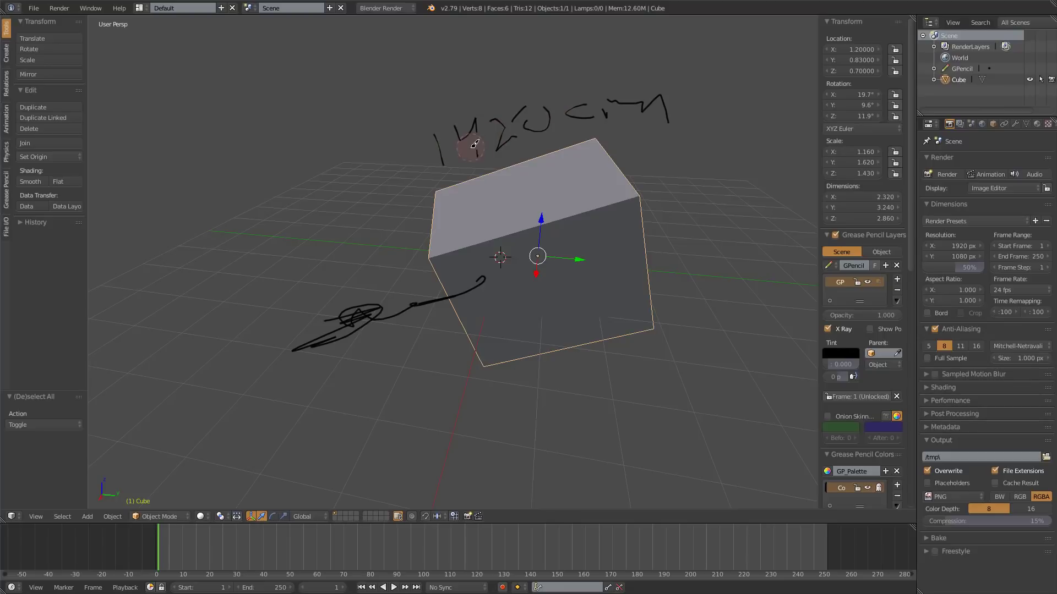
{"action": "key", "text": "d+q"}
{"action": "mouse_move", "coordinate": [263, 190]}
{"action": "left_mouse_down"}
{"action": "mouse_move", "coordinate": [286, 220]}
{"action": "mouse_move", "coordinate": [335, 206]}
{"action": "mouse_move", "coordinate": [331, 220]}
{"action": "mouse_move", "coordinate": [451, 367]}
{"action": "mouse_move", "coordinate": [638, 414]}
{"action": "left_mouse_up"}
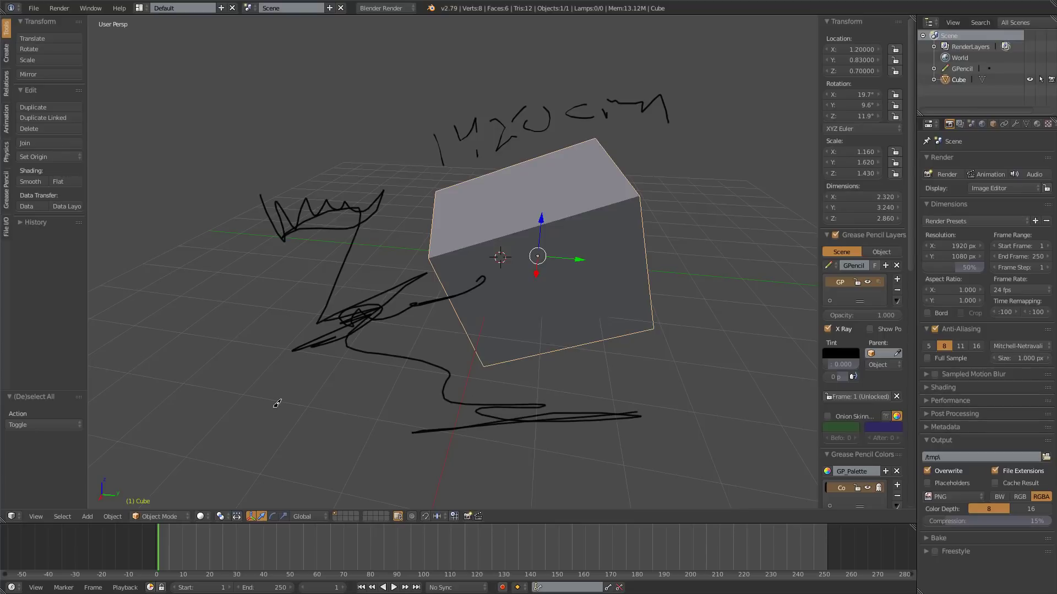
{"action": "mouse_move", "coordinate": [499, 441]}
{"action": "right_mouse_down"}
{"action": "mouse_move", "coordinate": [435, 432]}
{"action": "mouse_move", "coordinate": [556, 419]}
{"action": "mouse_move", "coordinate": [460, 421]}
{"action": "mouse_move", "coordinate": [342, 283]}
{"action": "mouse_move", "coordinate": [378, 236]}
{"action": "mouse_move", "coordinate": [585, 363]}
{"action": "mouse_move", "coordinate": [600, 167]}
{"action": "right_mouse_up"}
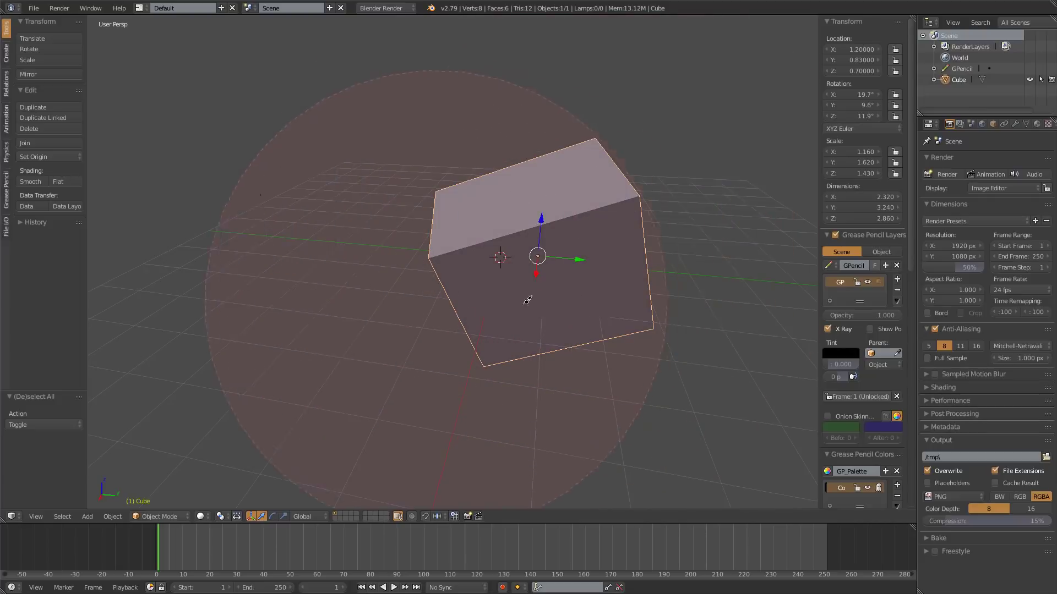
{"action": "scroll", "coordinate": [527, 300], "scroll_direction": "down", "scroll_amount": 4}
{"action": "scroll", "coordinate": [313, 342], "scroll_direction": "up", "scroll_amount": 3}
{"action": "scroll", "coordinate": [314, 336], "scroll_direction": "up", "scroll_amount": 2}
{"action": "mouse_move", "coordinate": [314, 331]}
{"action": "middle_mouse_down"}
{"action": "mouse_move", "coordinate": [452, 290]}
{"action": "mouse_move", "coordinate": [429, 205]}
{"action": "middle_mouse_up"}
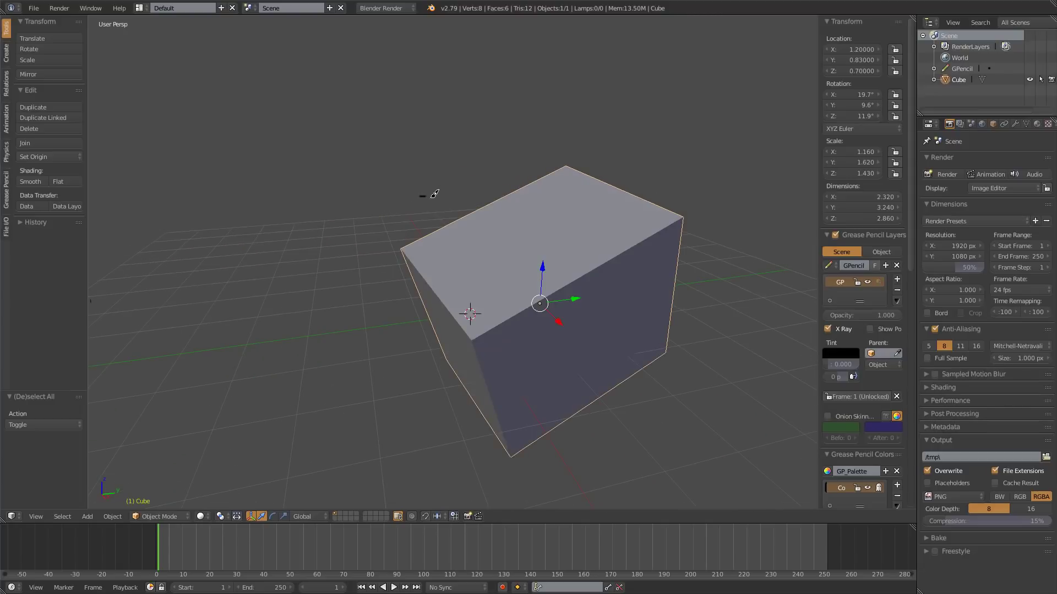
{"action": "mouse_move", "coordinate": [435, 194]}
{"action": "left_mouse_down"}
{"action": "mouse_move", "coordinate": [439, 177]}
{"action": "mouse_move", "coordinate": [479, 185]}
{"action": "mouse_move", "coordinate": [545, 135]}
{"action": "mouse_move", "coordinate": [632, 163]}
{"action": "left_mouse_up"}
{"action": "mouse_move", "coordinate": [544, 206]}
{"action": "right_mouse_down"}
{"action": "mouse_move", "coordinate": [585, 131]}
{"action": "mouse_move", "coordinate": [507, 159]}
{"action": "right_mouse_up"}
{"action": "left_click_drag", "start_coordinate": [443, 174], "coordinate": [609, 159]}
{"action": "mouse_move", "coordinate": [550, 201]}
{"action": "middle_mouse_down"}
{"action": "mouse_move", "coordinate": [571, 218]}
{"action": "mouse_move", "coordinate": [501, 228]}
{"action": "middle_mouse_up"}
{"action": "right_click_drag", "start_coordinate": [609, 261], "coordinate": [617, 178]}
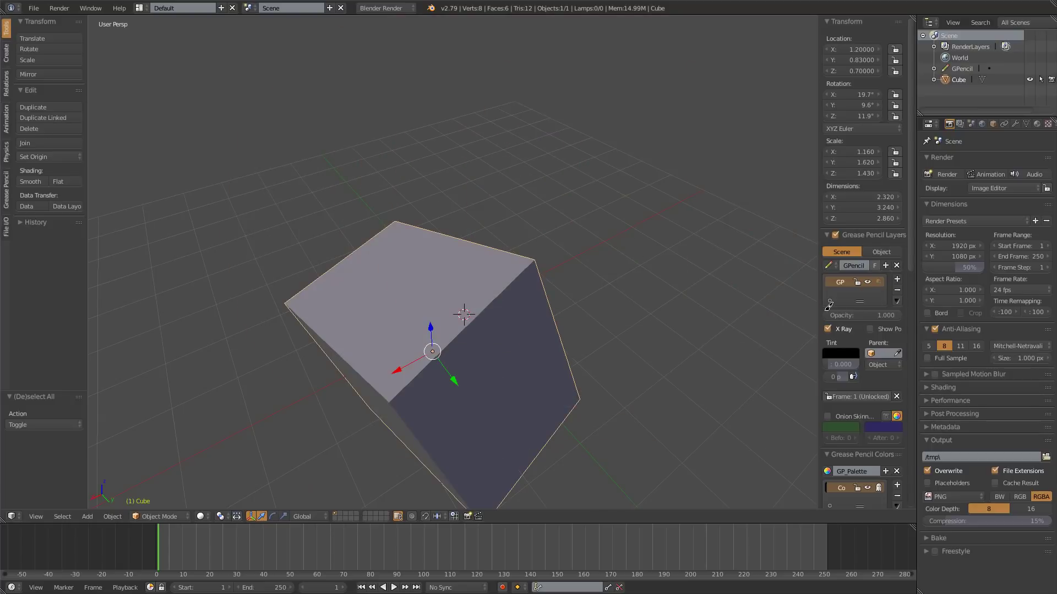
{"action": "scroll", "coordinate": [869, 281], "scroll_direction": "down", "scroll_amount": 2}
{"action": "scroll", "coordinate": [867, 370], "scroll_direction": "down", "scroll_amount": 3}
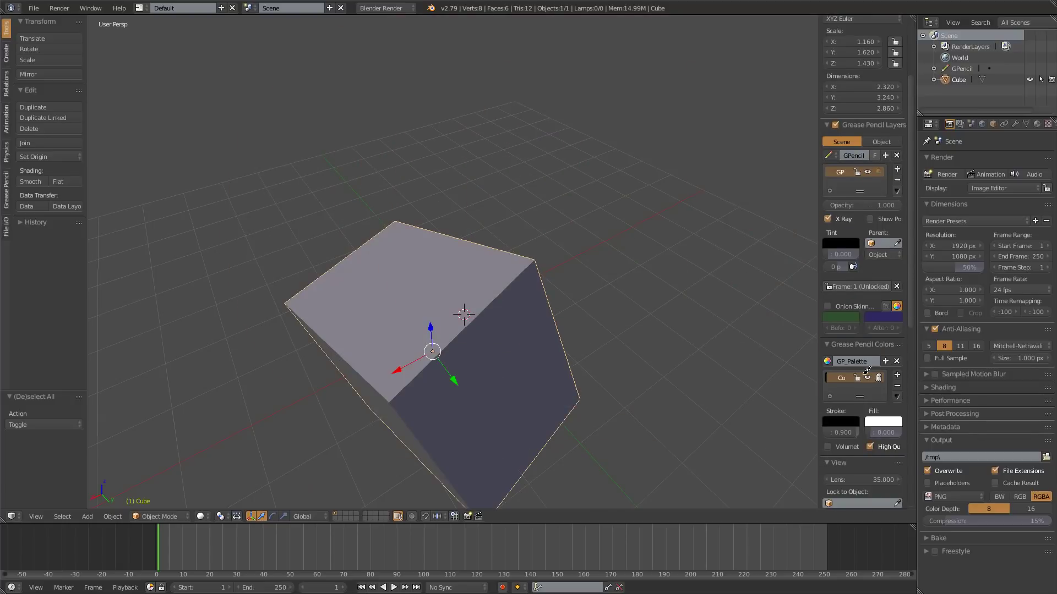
{"action": "scroll", "coordinate": [867, 370], "scroll_direction": "down", "scroll_amount": 3}
{"action": "scroll", "coordinate": [867, 370], "scroll_direction": "down", "scroll_amount": 4}
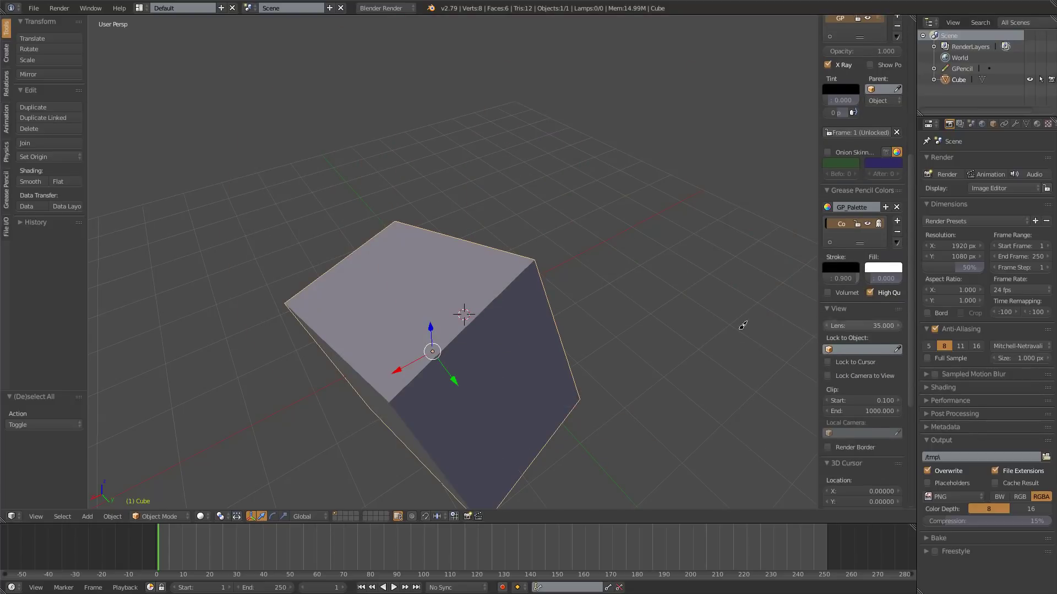
{"action": "middle_click_drag", "start_coordinate": [543, 296], "coordinate": [542, 279]}
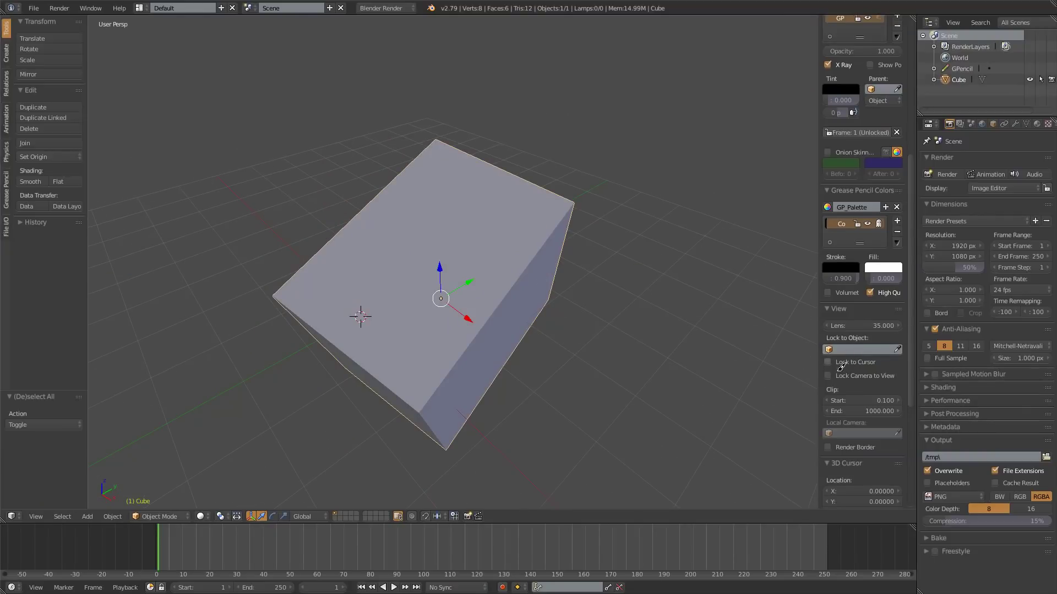
{"action": "left_click", "coordinate": [856, 376]}
{"action": "scroll", "coordinate": [586, 343], "scroll_direction": "down", "scroll_amount": 3}
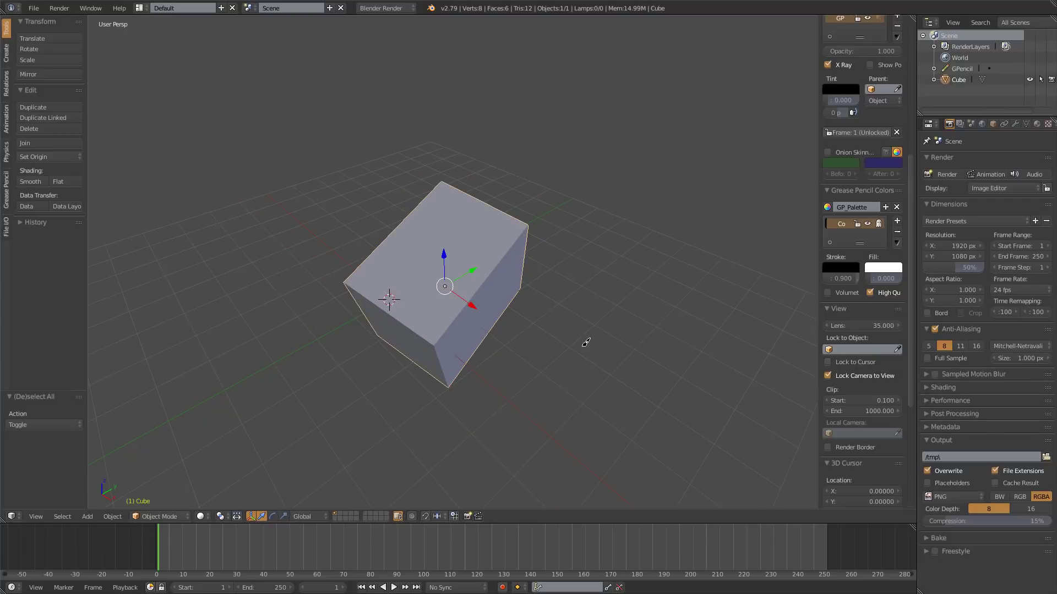
{"action": "left_click", "coordinate": [850, 375]}
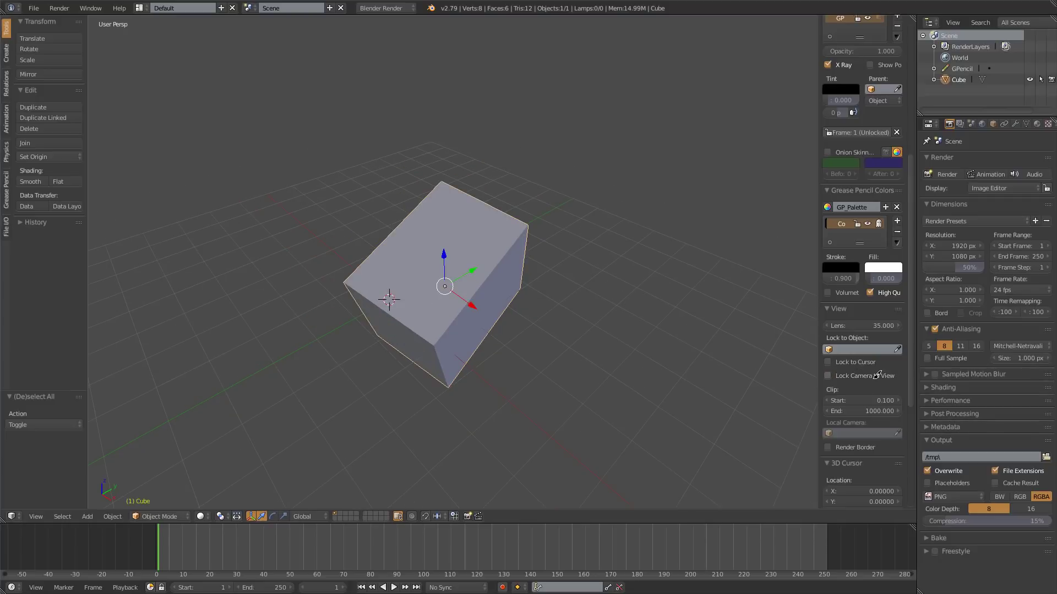
Delete the default cube.
{"action": "key", "text": "x"}
{"action": "left_click", "coordinate": [453, 311]}
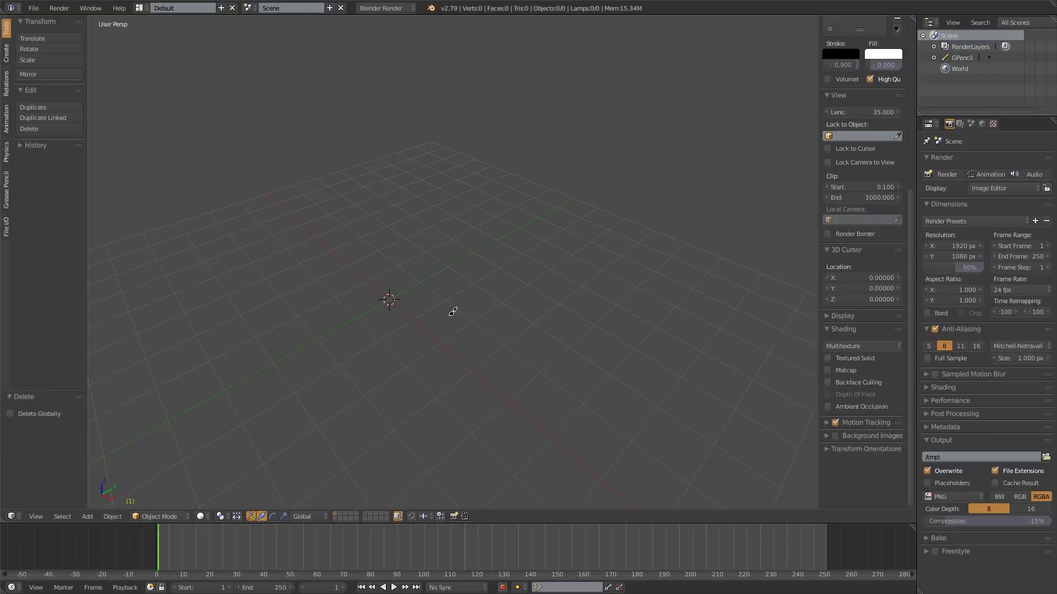
{"action": "middle_click_drag", "start_coordinate": [453, 312], "coordinate": [501, 291], "text": "shift"}
Add a camera at the 3D cursor and look through it.
{"action": "key", "text": "shift+a"}
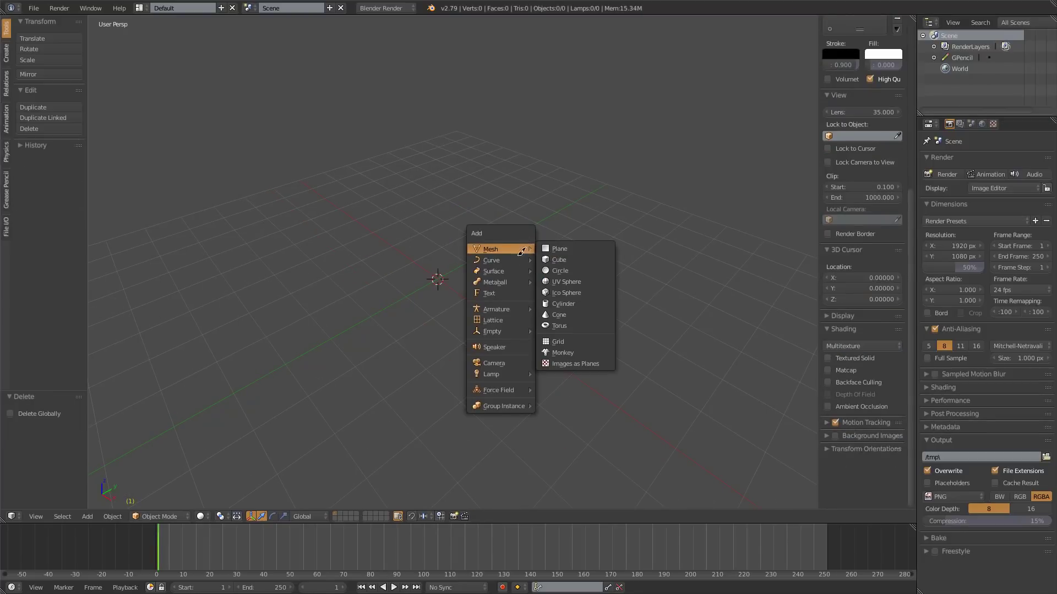
{"action": "left_click", "coordinate": [514, 362]}
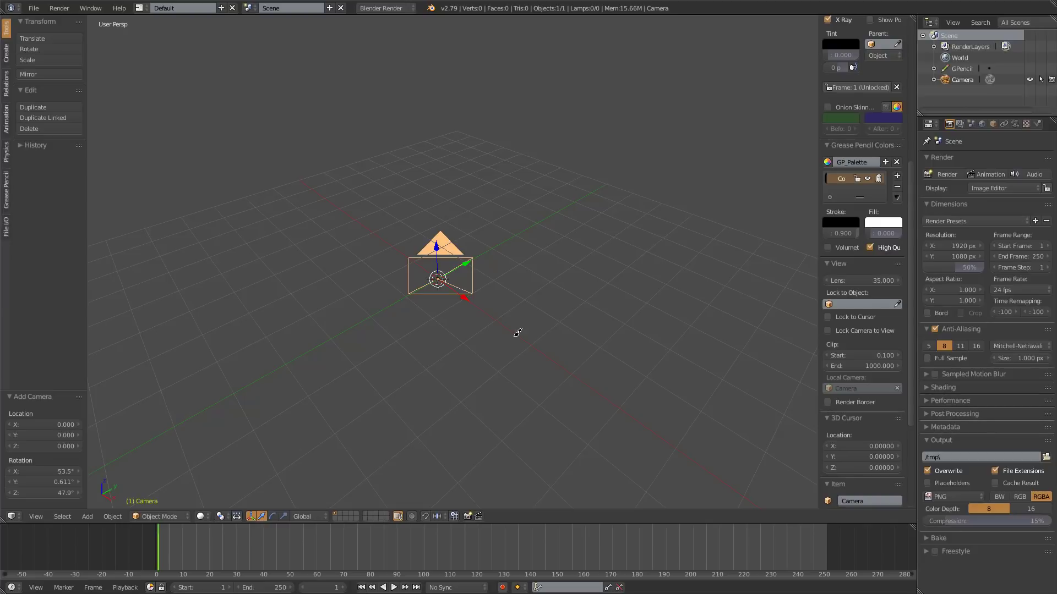
{"action": "key", "text": "KP_0"}
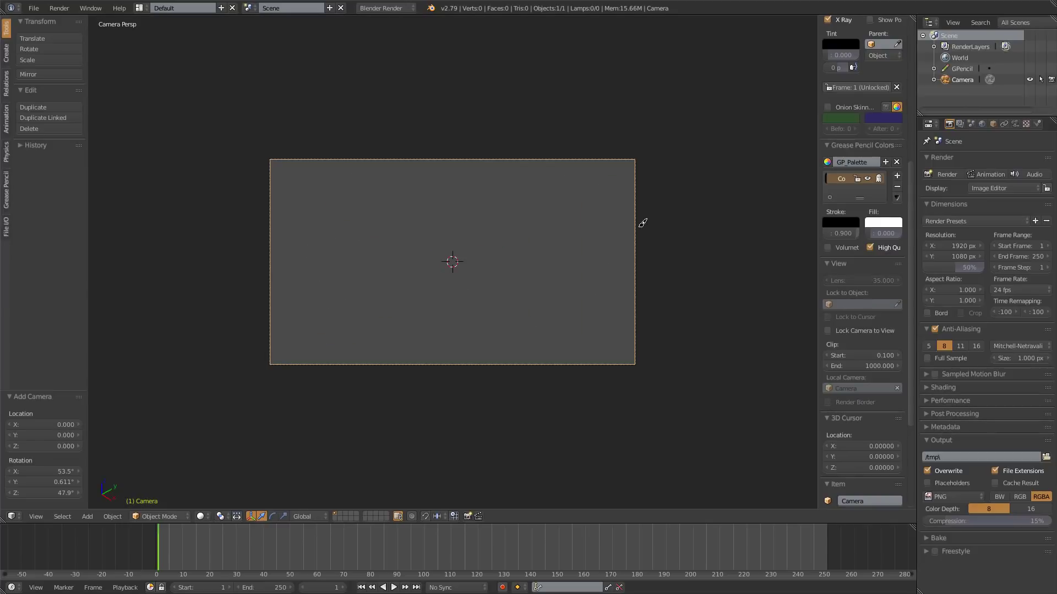
Zoom and orbit out of the camera's view, then return to camera view.
{"action": "scroll", "coordinate": [451, 282], "scroll_direction": "down", "scroll_amount": 1}
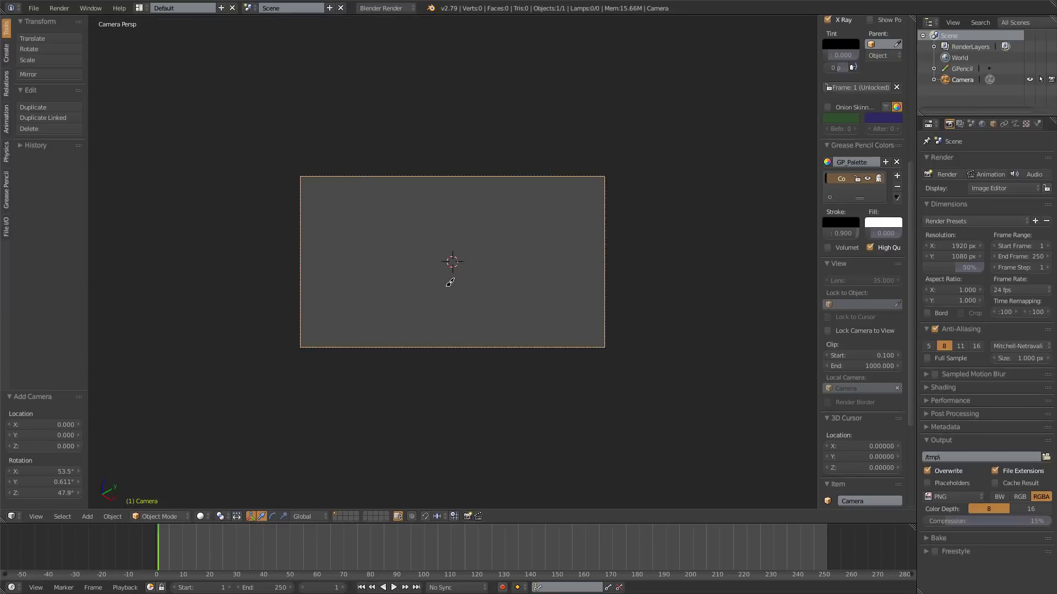
{"action": "scroll", "coordinate": [449, 283], "scroll_direction": "up", "scroll_amount": 3}
{"action": "middle_click_drag", "start_coordinate": [449, 283], "coordinate": [582, 273]}
{"action": "scroll", "coordinate": [581, 272], "scroll_direction": "down", "scroll_amount": 4}
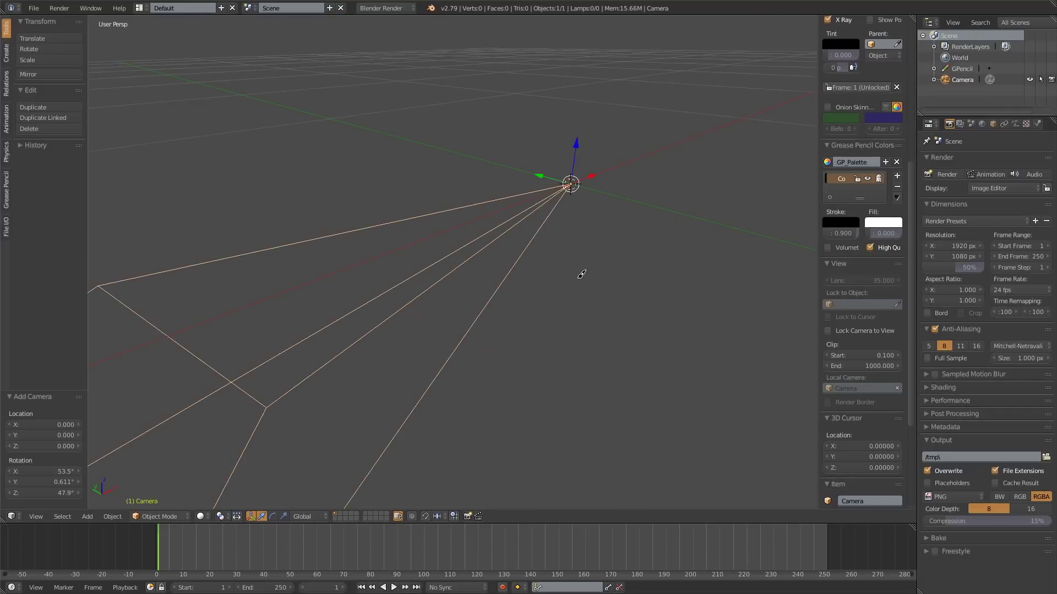
{"action": "scroll", "coordinate": [567, 275], "scroll_direction": "down", "scroll_amount": 2}
{"action": "scroll", "coordinate": [560, 276], "scroll_direction": "down", "scroll_amount": 2}
{"action": "scroll", "coordinate": [560, 277], "scroll_direction": "up", "scroll_amount": 3}
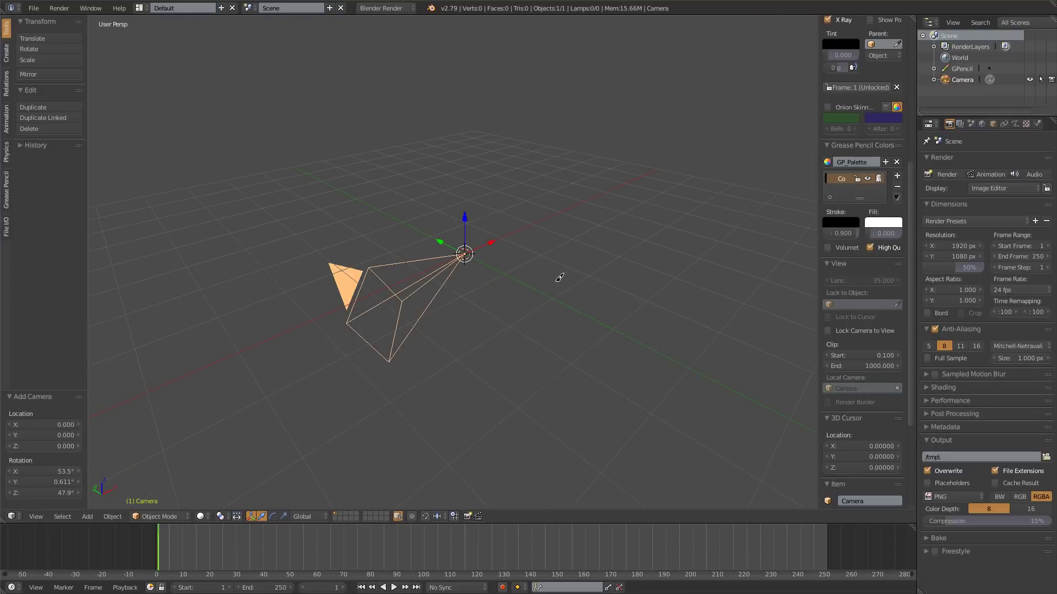
{"action": "key", "text": "KP_0"}
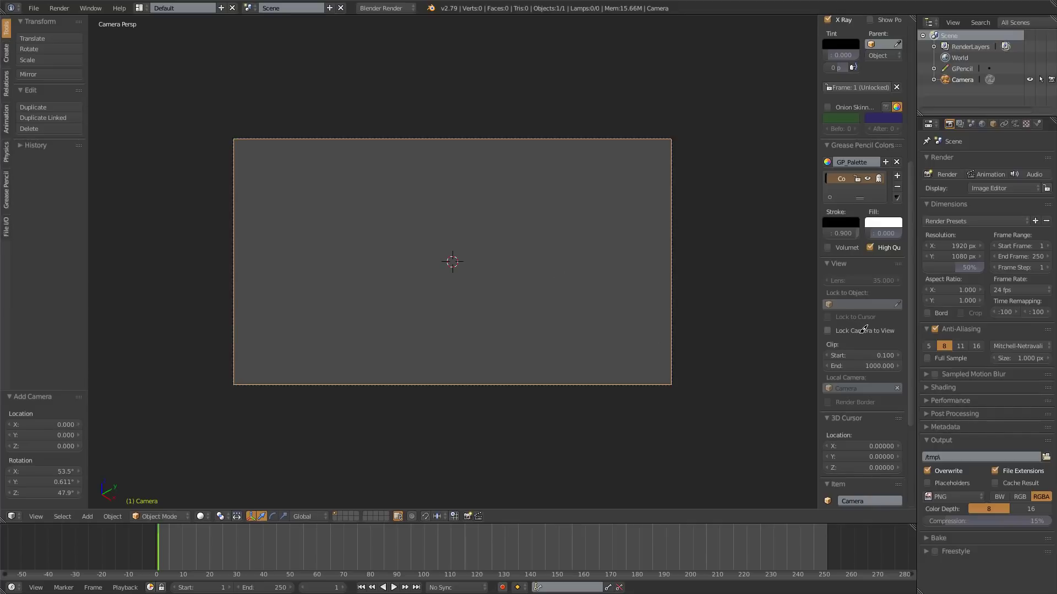
Enable Lock Camera to View, orbit to re-aim the camera, then disable it.
{"action": "left_click", "coordinate": [880, 328]}
{"action": "mouse_move", "coordinate": [609, 307]}
{"action": "middle_mouse_down"}
{"action": "mouse_move", "coordinate": [568, 305]}
{"action": "mouse_move", "coordinate": [626, 301]}
{"action": "middle_mouse_up"}
{"action": "mouse_move", "coordinate": [549, 320]}
{"action": "middle_mouse_down"}
{"action": "mouse_move", "coordinate": [494, 316]}
{"action": "mouse_move", "coordinate": [512, 315]}
{"action": "middle_mouse_up"}
{"action": "left_click", "coordinate": [886, 329]}
{"action": "key", "text": "KP_0"}
Reduce the viewport Clip End and delete the camera.
{"action": "mouse_move", "coordinate": [857, 363]}
{"action": "left_mouse_down"}
{"action": "mouse_move", "coordinate": [794, 368]}
{"action": "mouse_move", "coordinate": [814, 369]}
{"action": "left_mouse_up"}
{"action": "key", "text": "Delete"}
{"action": "scroll", "coordinate": [586, 246], "scroll_direction": "down", "scroll_amount": 5}
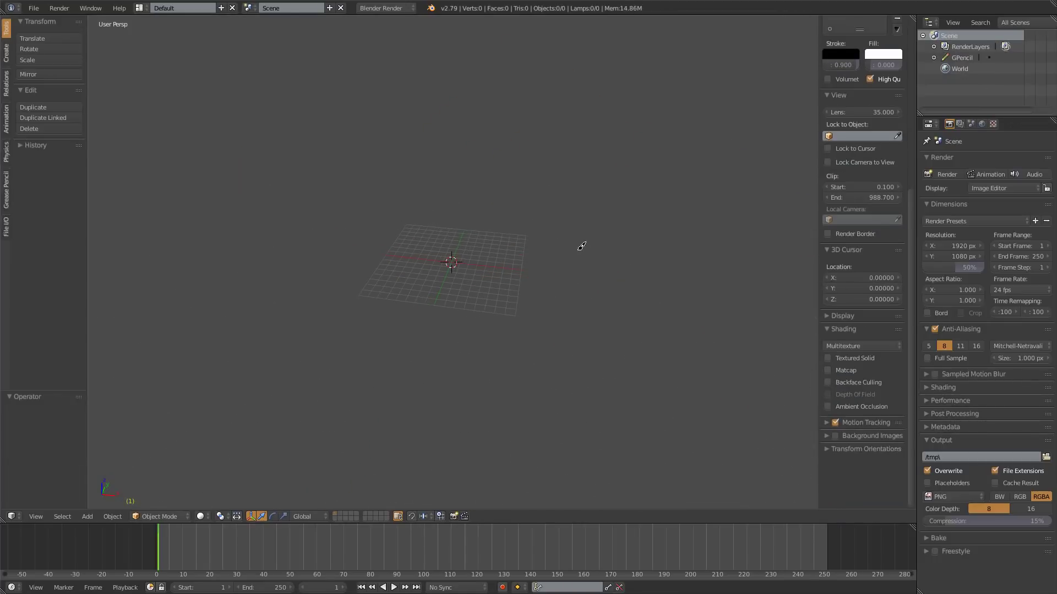
Undo the camera deletion and adjust the viewport Clip End.
{"action": "key", "text": "ctrl+z"}
{"action": "scroll", "coordinate": [781, 296], "scroll_direction": "up", "scroll_amount": 2}
{"action": "scroll", "coordinate": [780, 296], "scroll_direction": "up", "scroll_amount": 3}
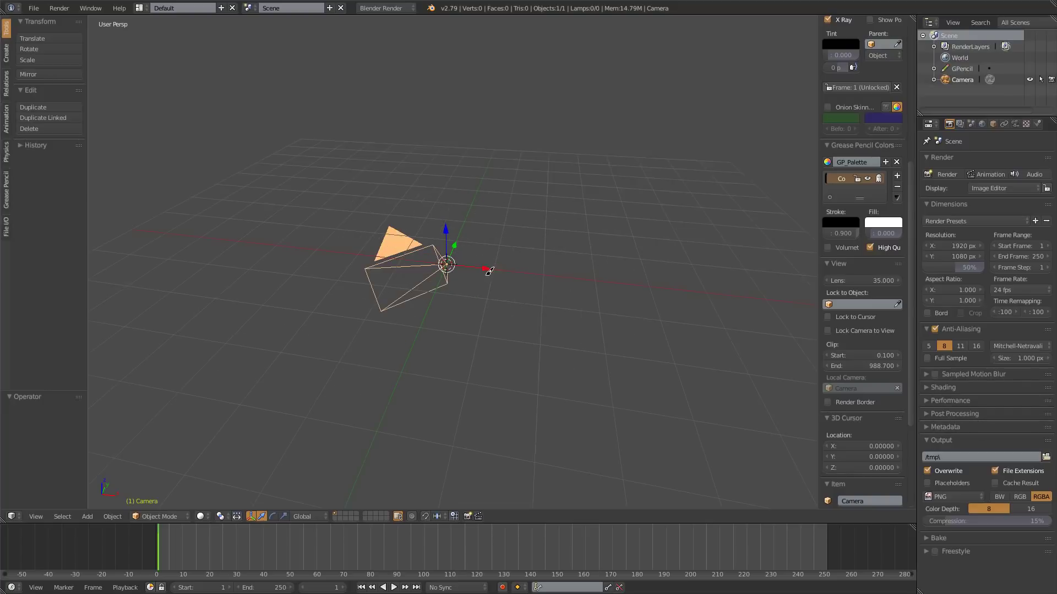
{"action": "scroll", "coordinate": [884, 373], "scroll_direction": "down", "scroll_amount": 5}
{"action": "scroll", "coordinate": [873, 380], "scroll_direction": "up", "scroll_amount": 5}
{"action": "mouse_move", "coordinate": [876, 366]}
{"action": "left_mouse_down"}
{"action": "mouse_move", "coordinate": [911, 357]}
{"action": "mouse_move", "coordinate": [842, 368]}
{"action": "left_mouse_up"}
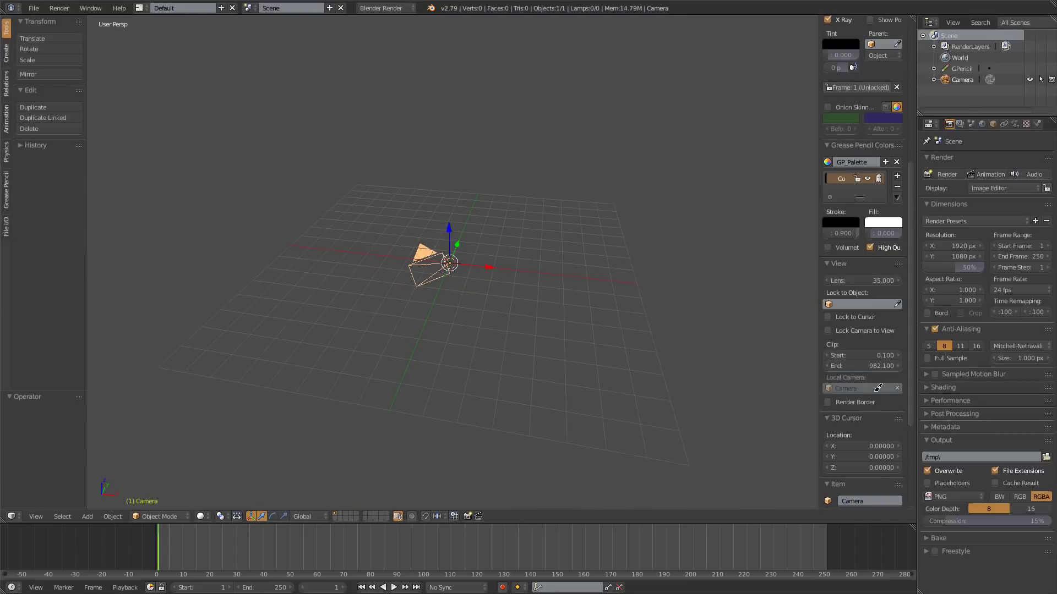
{"action": "scroll", "coordinate": [878, 388], "scroll_direction": "down", "scroll_amount": 5}
Place the 3D cursor right of the camera and show only renderable content with World Background.
{"action": "left_click", "coordinate": [666, 298]}
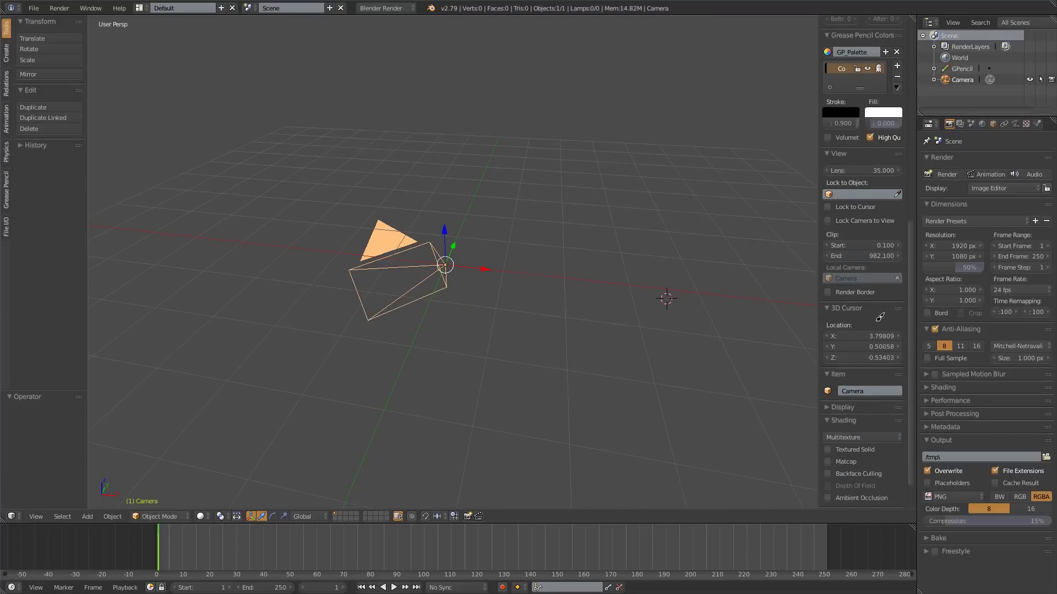
{"action": "scroll", "coordinate": [869, 393], "scroll_direction": "down", "scroll_amount": 2}
{"action": "left_click", "coordinate": [845, 370]}
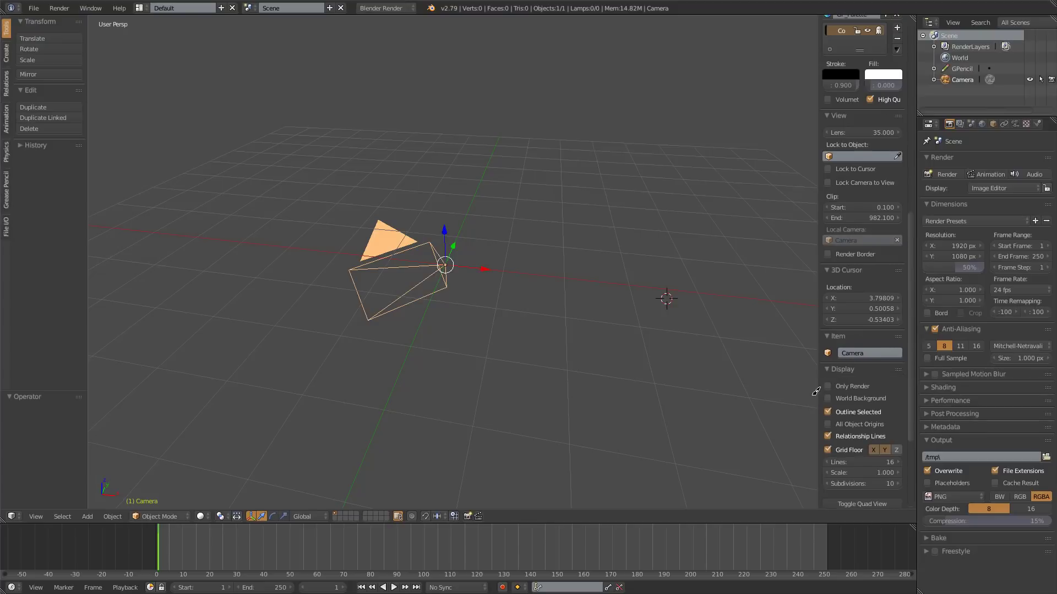
{"action": "scroll", "coordinate": [858, 331], "scroll_direction": "down", "scroll_amount": 3}
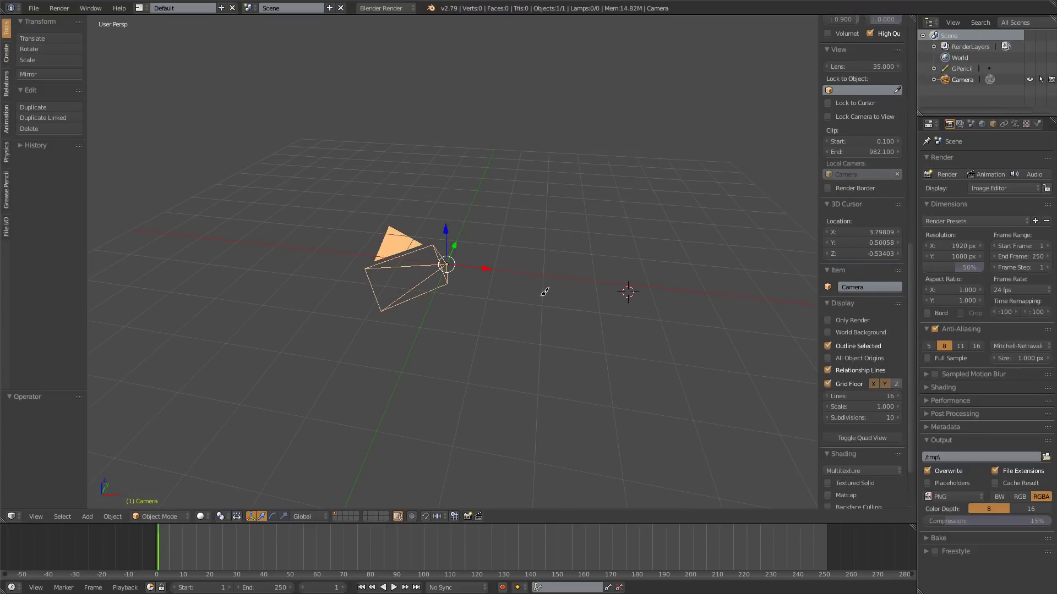
{"action": "scroll", "coordinate": [699, 350], "scroll_direction": "down", "scroll_amount": 3}
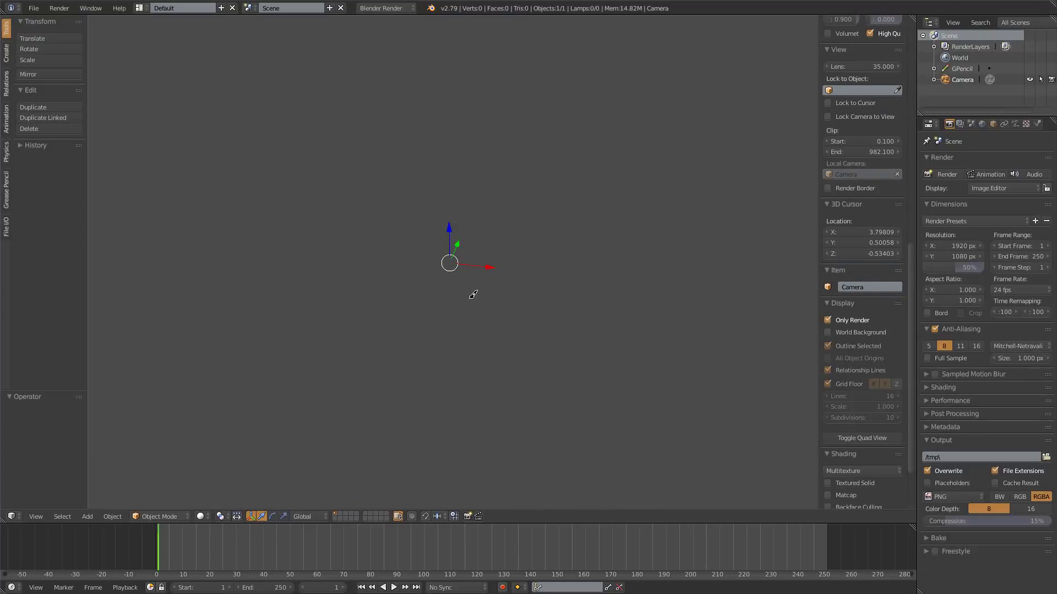
{"action": "left_click", "coordinate": [862, 332]}
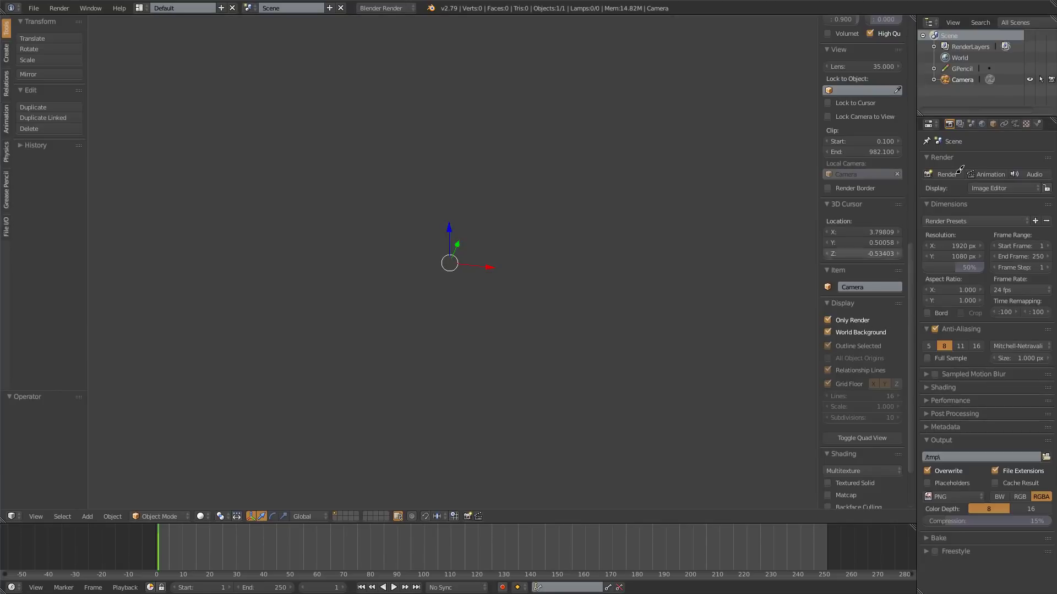
{"action": "left_click", "coordinate": [981, 124]}
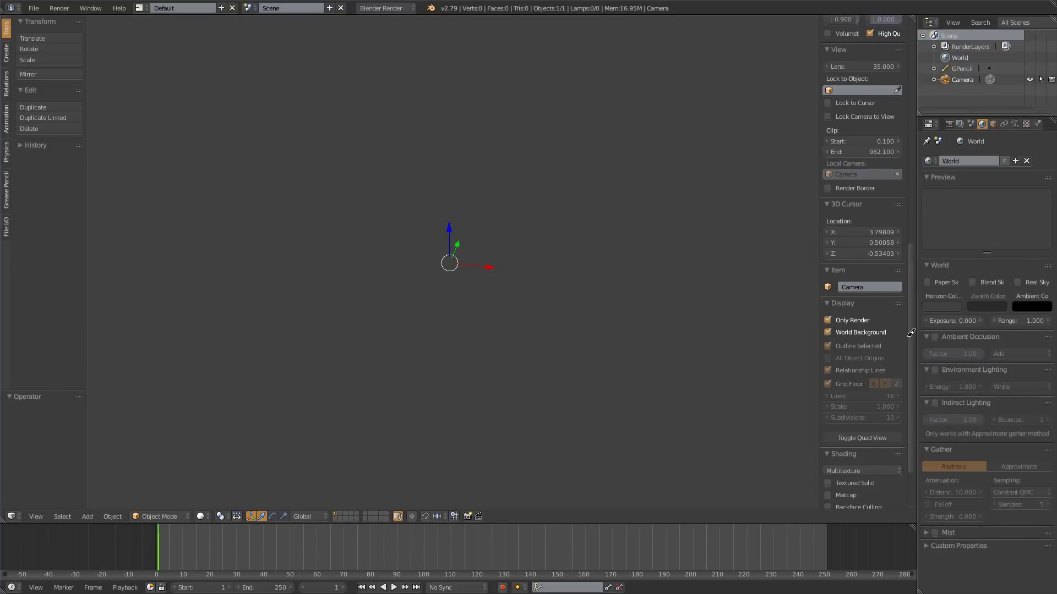
Set a blue horizon and dark blue zenith with Paper Sky and Blend Sky enabled.
{"action": "left_click", "coordinate": [876, 328]}
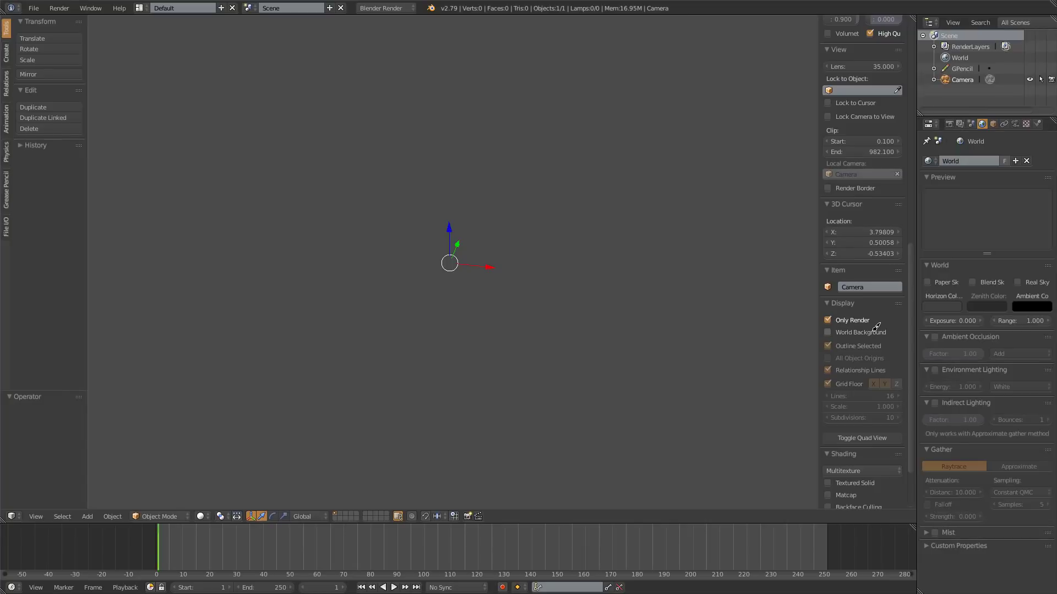
{"action": "left_click", "coordinate": [946, 304]}
{"action": "left_click", "coordinate": [918, 190]}
{"action": "left_click", "coordinate": [980, 306]}
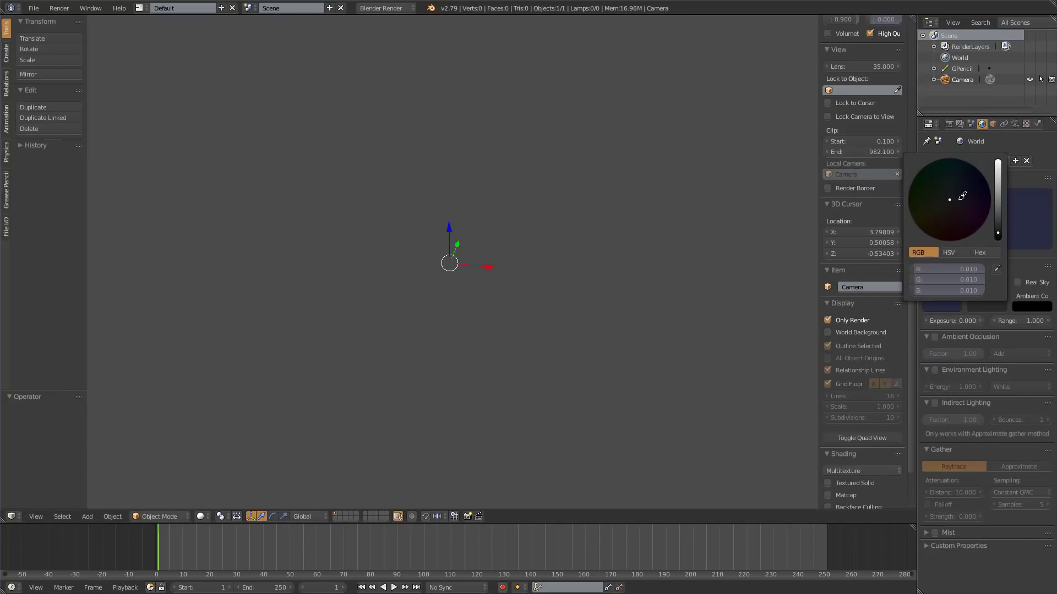
{"action": "left_click", "coordinate": [961, 178]}
{"action": "left_click", "coordinate": [939, 282]}
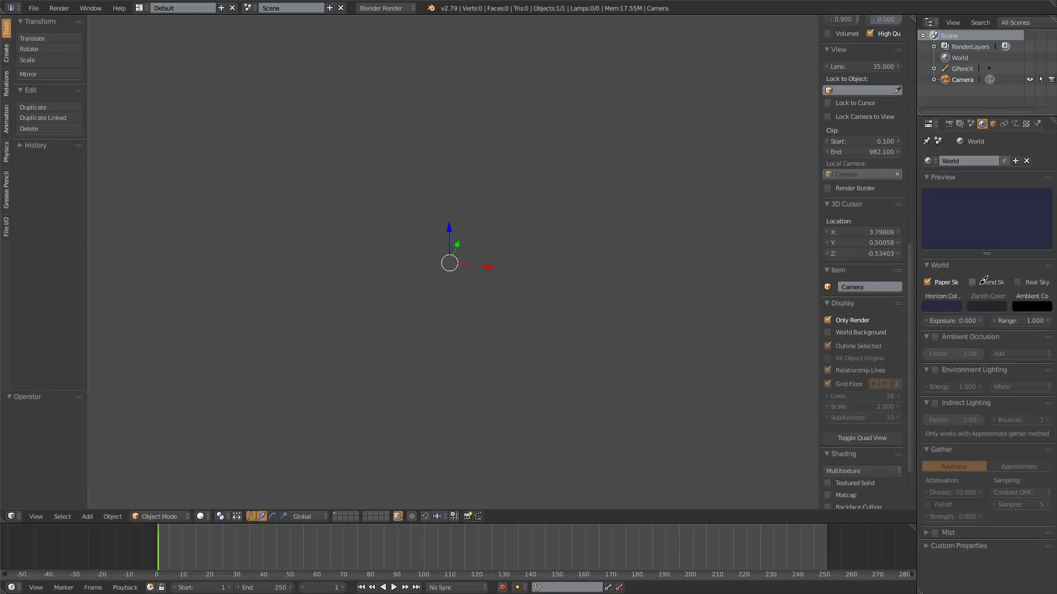
{"action": "left_click", "coordinate": [983, 281]}
Preview the blue sky behind the scene, then return the viewport to normal grey display.
{"action": "middle_click_drag", "start_coordinate": [633, 284], "coordinate": [651, 290]}
{"action": "left_click", "coordinate": [852, 330]}
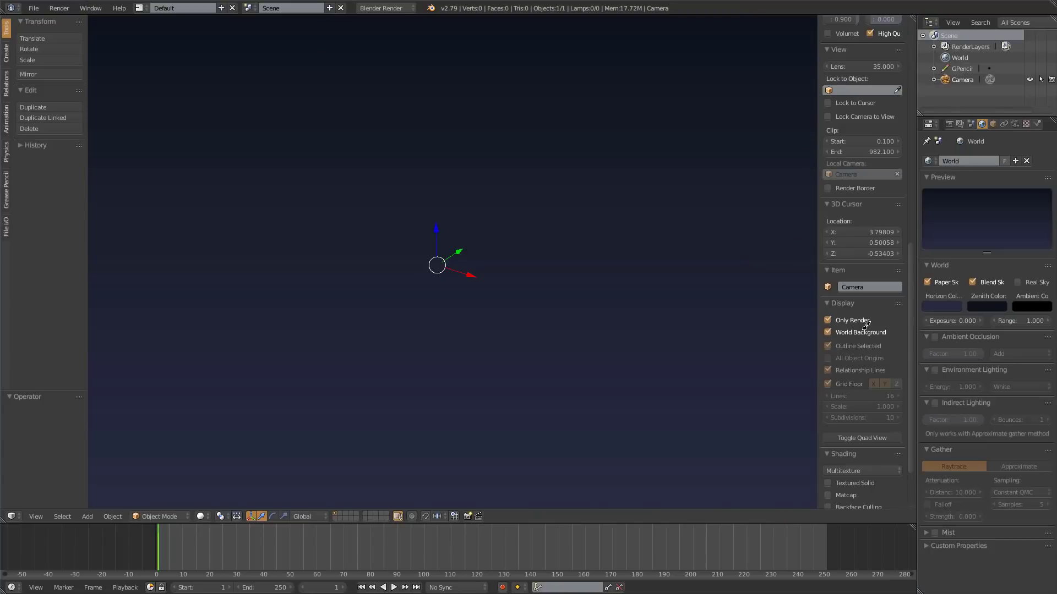
{"action": "middle_click_drag", "start_coordinate": [499, 264], "coordinate": [486, 266], "text": "shift"}
{"action": "middle_click_drag", "start_coordinate": [556, 309], "coordinate": [589, 350], "text": "shift"}
{"action": "middle_click_drag", "start_coordinate": [557, 287], "coordinate": [560, 300], "text": "shift"}
{"action": "scroll", "coordinate": [869, 329], "scroll_direction": "down", "scroll_amount": 3}
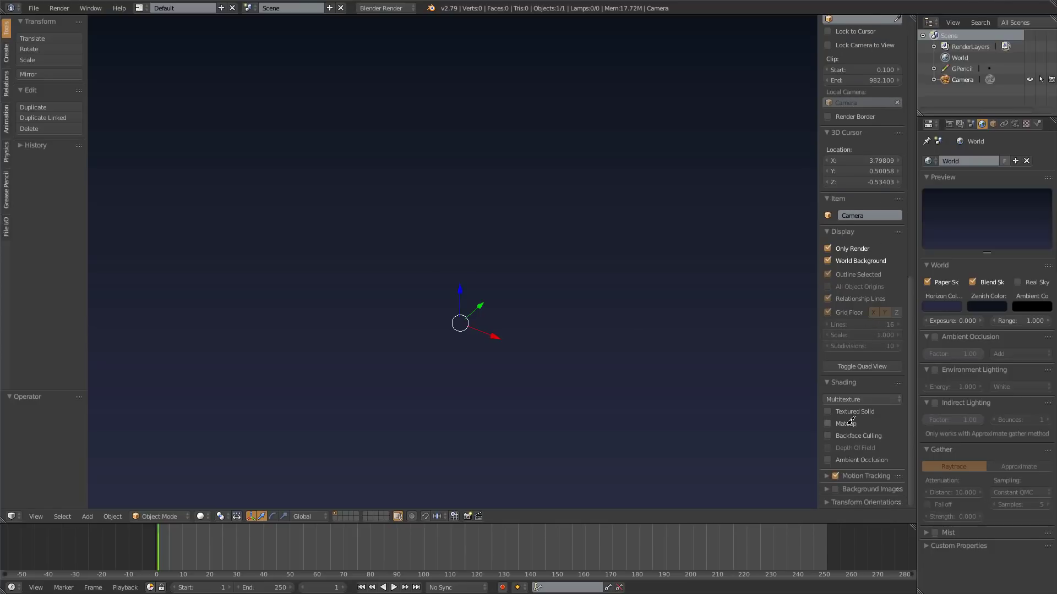
{"action": "key", "text": "shift+a"}
{"action": "key", "text": "1"}
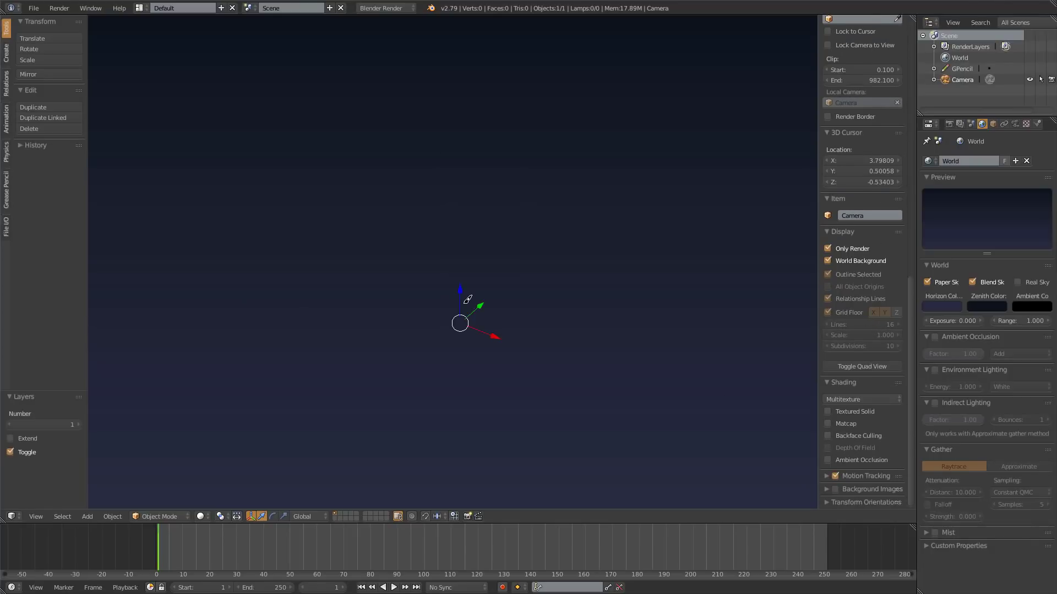
{"action": "left_click", "coordinate": [857, 248]}
Add a new cube and move it along the X axis.
{"action": "key", "text": "shift+a"}
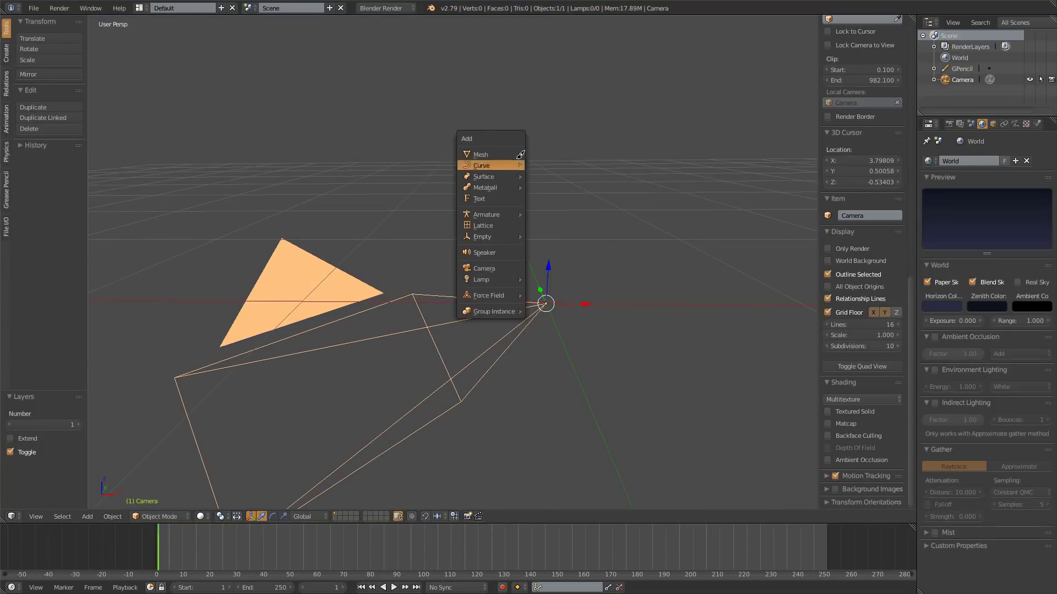
{"action": "mouse_move", "coordinate": [481, 154]}
{"action": "left_click", "coordinate": [562, 163]}
{"action": "scroll", "coordinate": [633, 299], "scroll_direction": "down", "scroll_amount": 3}
{"action": "left_click_drag", "start_coordinate": [655, 297], "coordinate": [547, 297]}
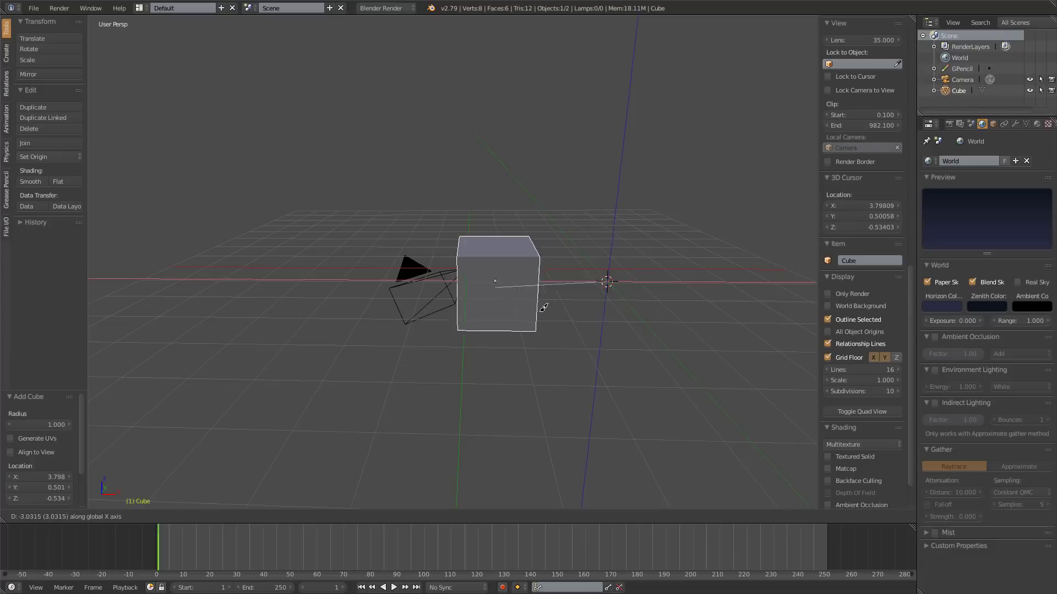
{"action": "scroll", "coordinate": [548, 307], "scroll_direction": "up", "scroll_amount": 3}
{"action": "middle_click_drag", "start_coordinate": [535, 336], "coordinate": [554, 291], "text": "shift"}
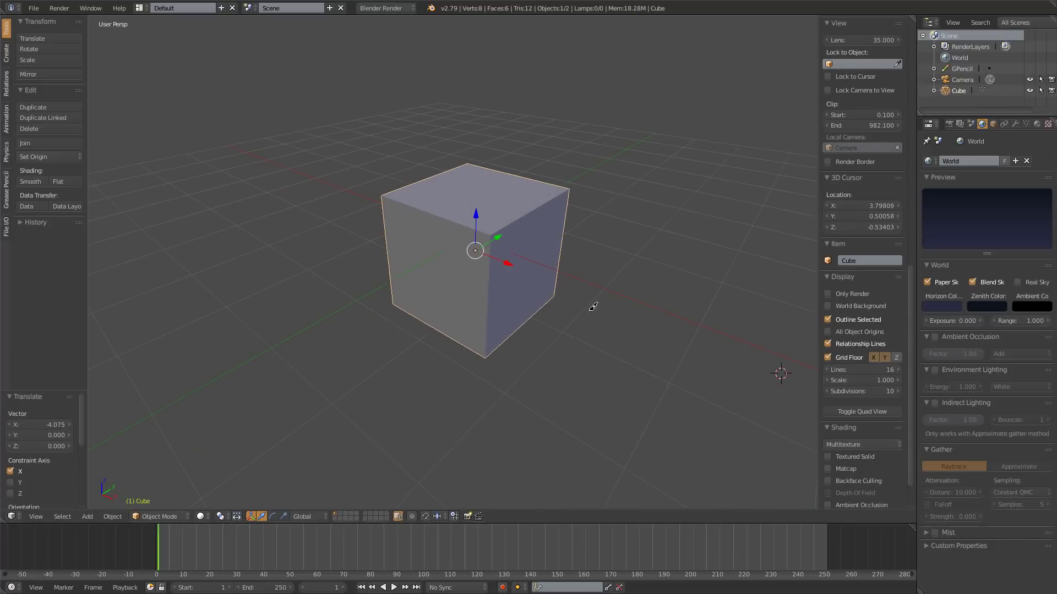
{"action": "scroll", "coordinate": [848, 421], "scroll_direction": "down", "scroll_amount": 2}
Enable Matcap shading in the N-panel Shading section and open the matcap picker.
{"action": "left_click", "coordinate": [848, 420]}
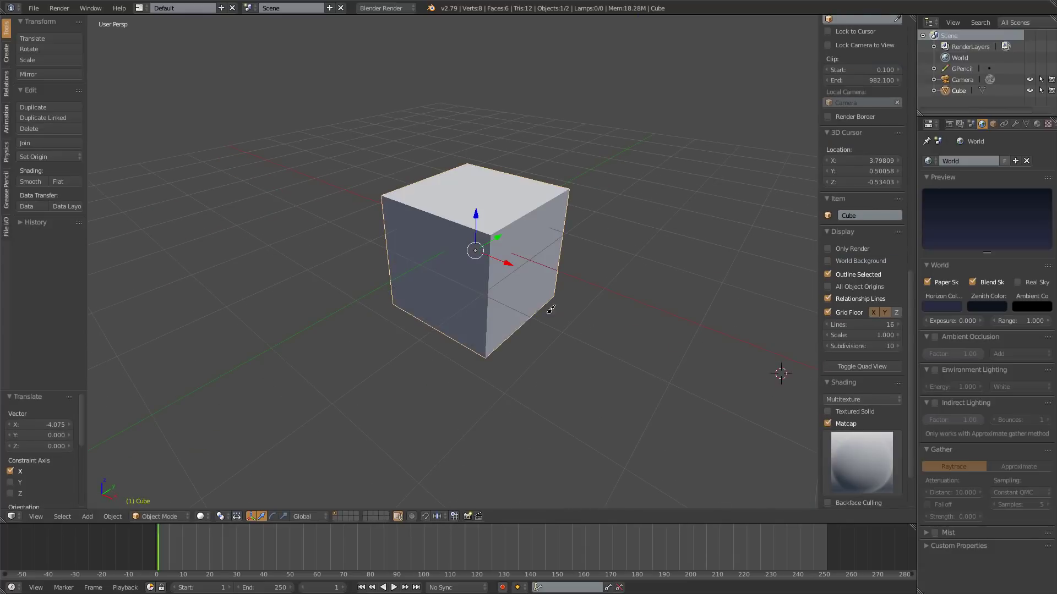
{"action": "middle_click_drag", "start_coordinate": [793, 385], "coordinate": [806, 393]}
{"action": "left_click", "coordinate": [862, 462]}
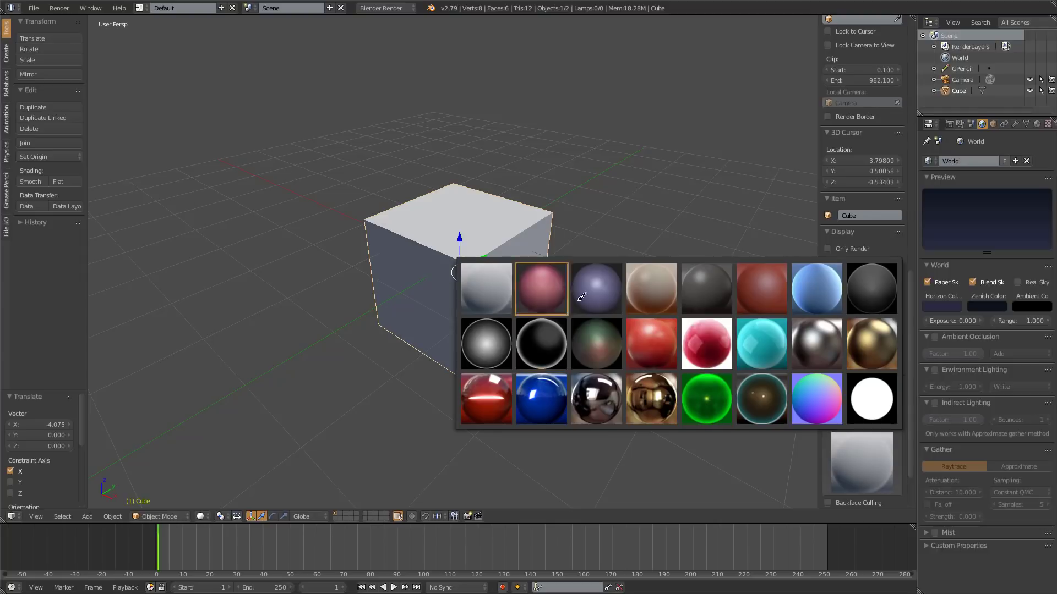
{"action": "left_click", "coordinate": [202, 516]}
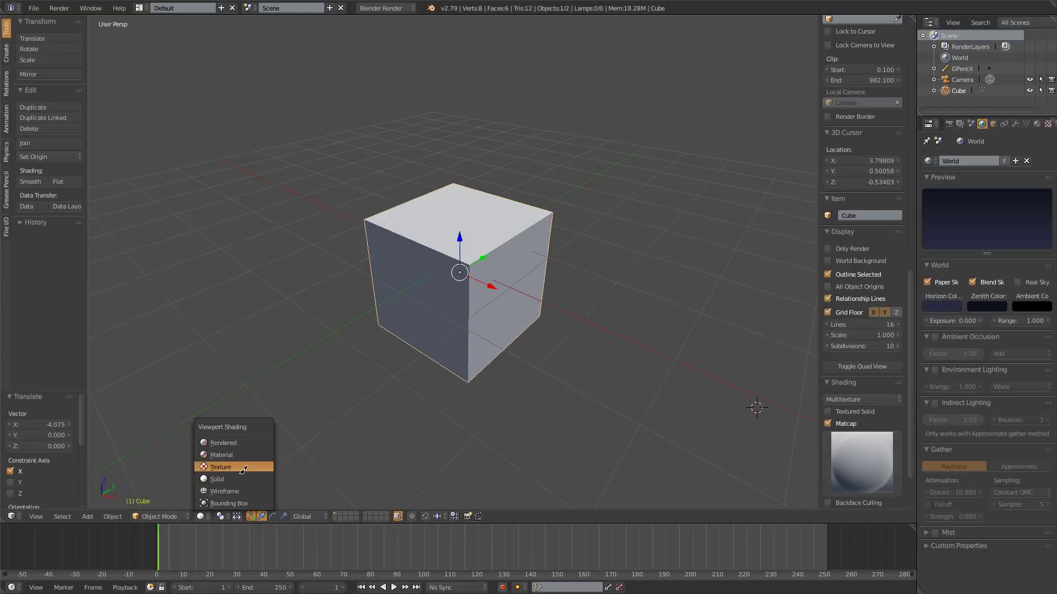
{"action": "left_click", "coordinate": [223, 477]}
{"action": "left_click", "coordinate": [839, 446]}
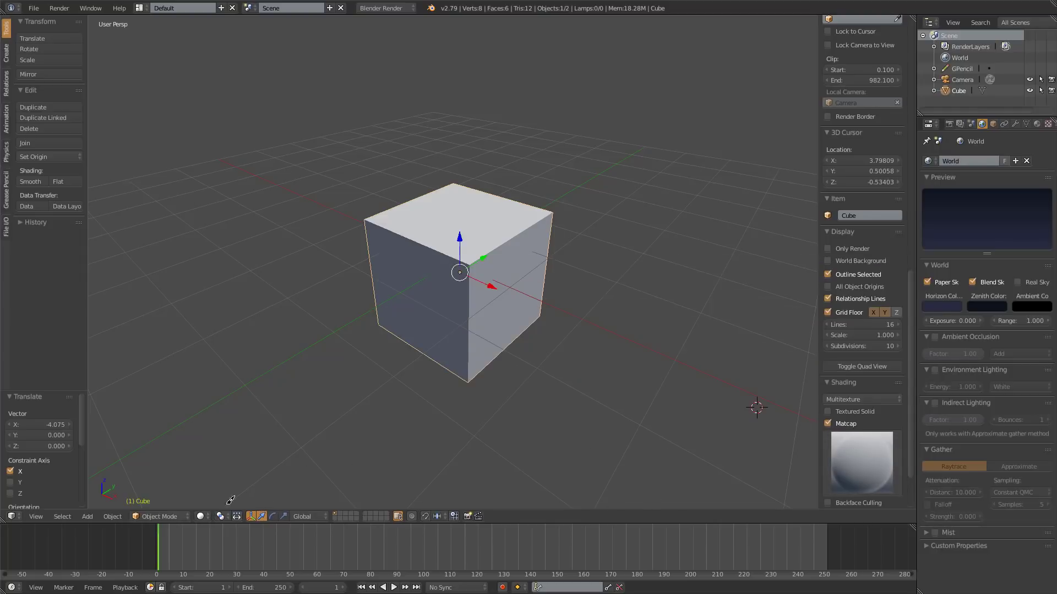
{"action": "left_click", "coordinate": [862, 460]}
Try glossy red, dark red, pinkish-crimson and cyan matcaps on the cube.
{"action": "left_click", "coordinate": [706, 343]}
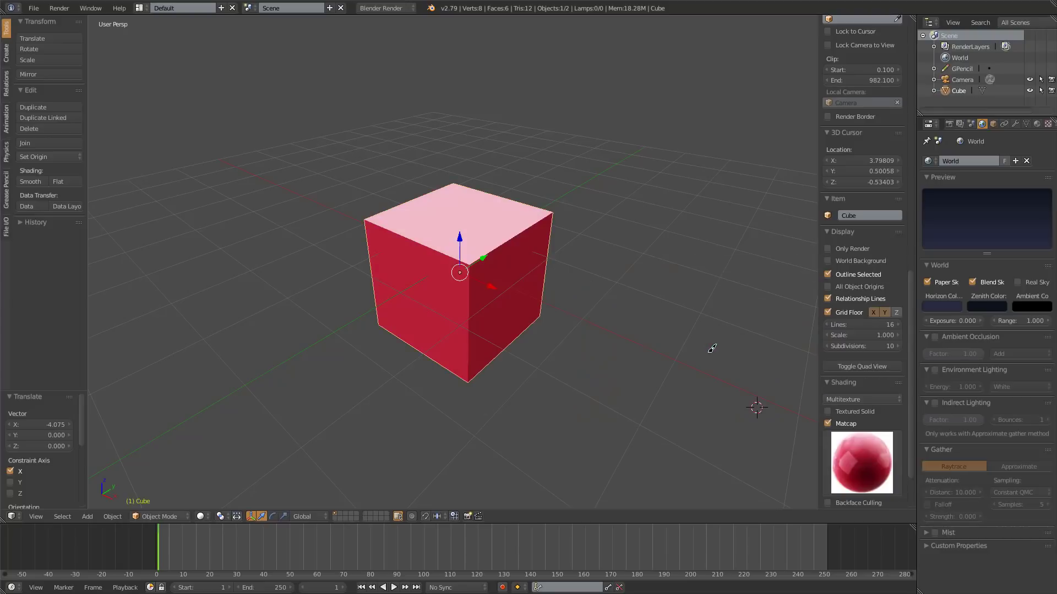
{"action": "left_click", "coordinate": [868, 451]}
{"action": "left_click", "coordinate": [772, 279]}
{"action": "left_click", "coordinate": [864, 457]}
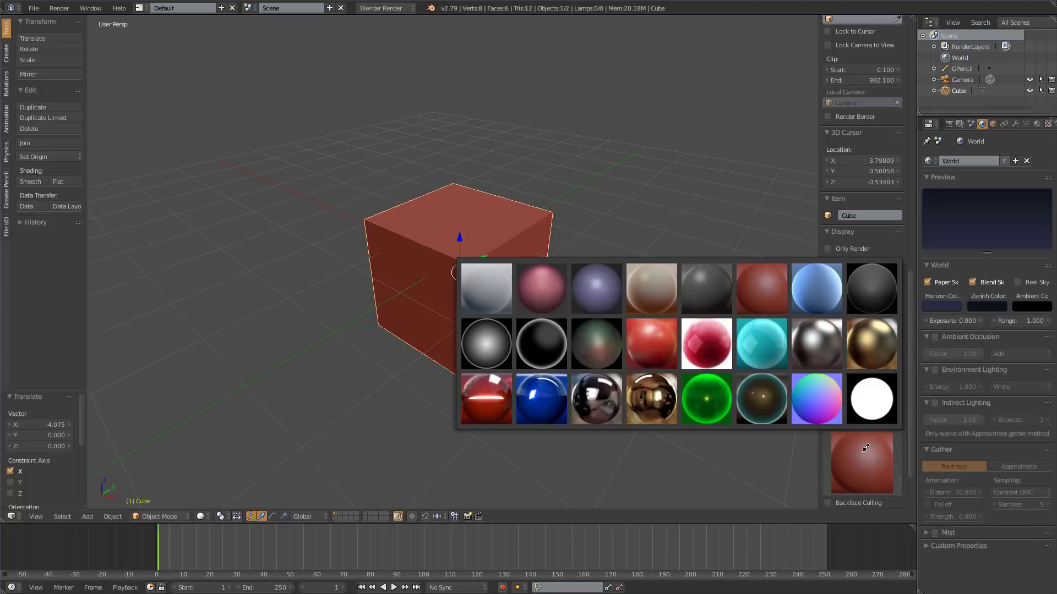
{"action": "left_click", "coordinate": [666, 334]}
{"action": "left_click", "coordinate": [874, 458]}
{"action": "left_click", "coordinate": [712, 339]}
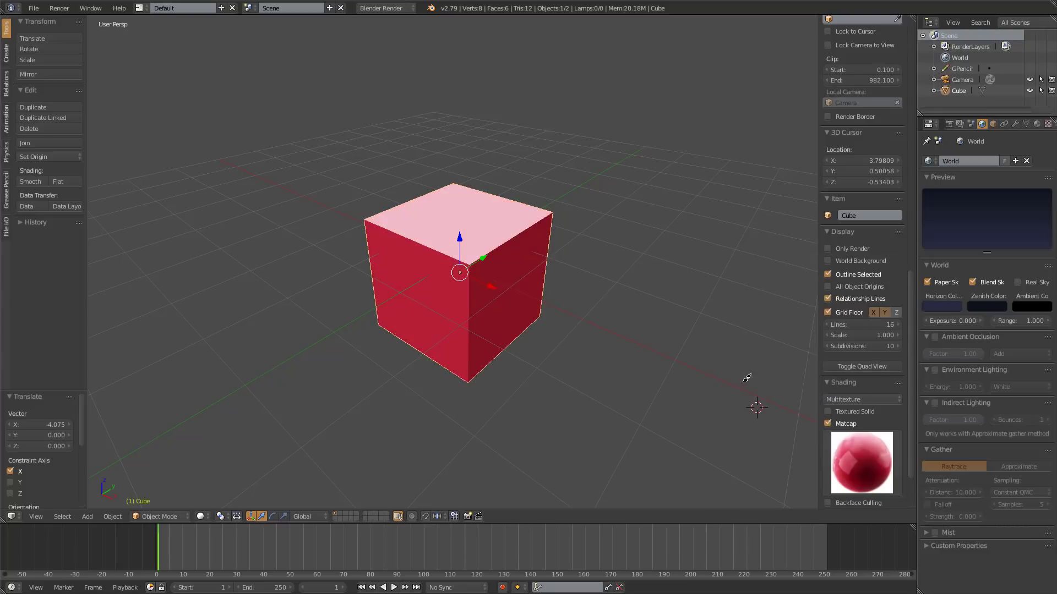
{"action": "left_click", "coordinate": [855, 435]}
{"action": "left_click", "coordinate": [763, 344]}
Try pink and purple matcaps, then settle on the beige-brown clay matcap.
{"action": "left_click", "coordinate": [856, 437]}
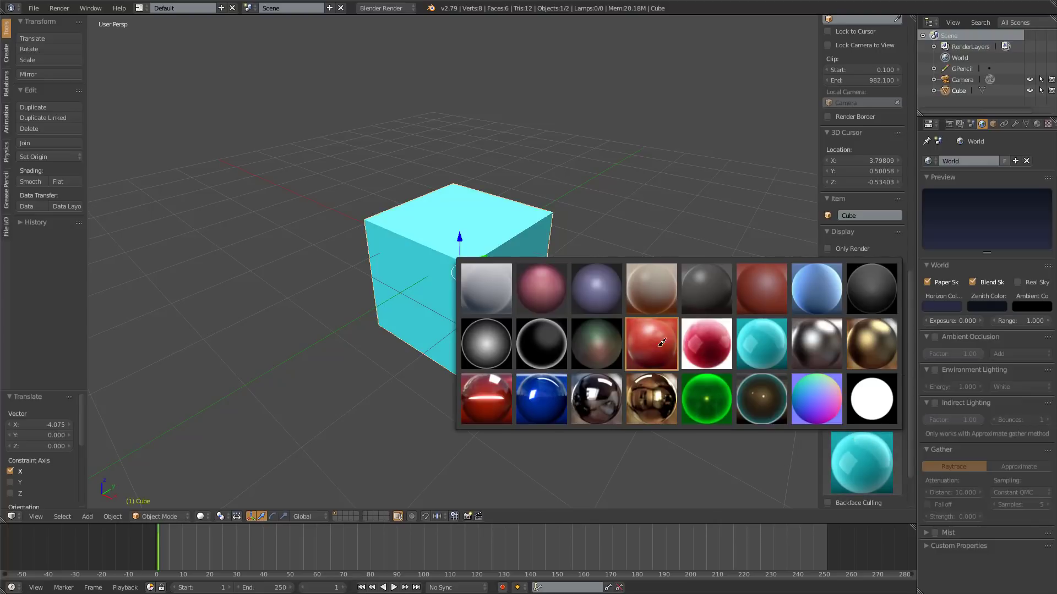
{"action": "left_click", "coordinate": [559, 288]}
{"action": "left_click", "coordinate": [857, 466]}
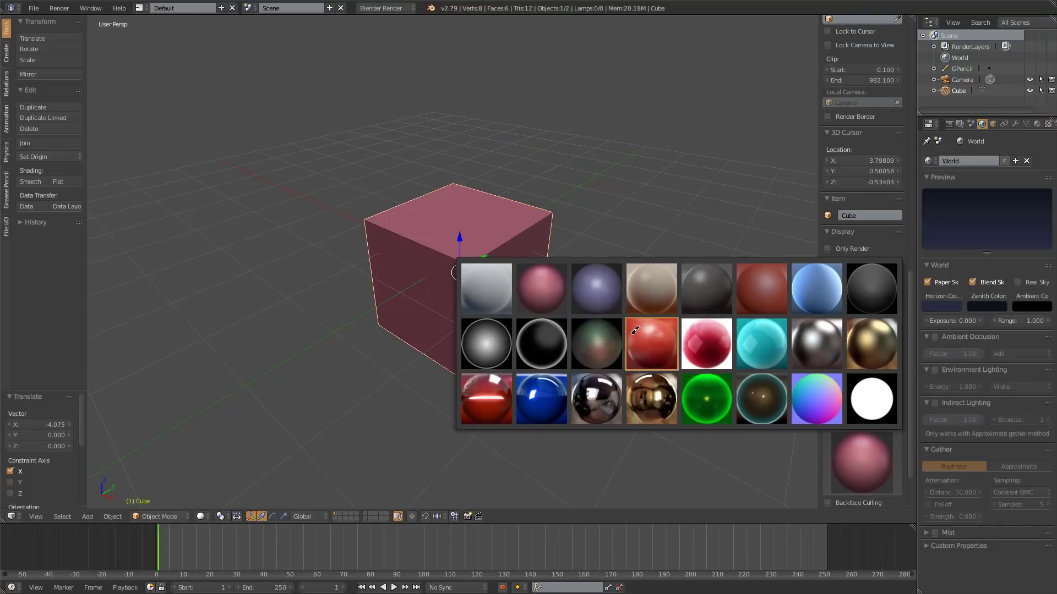
{"action": "left_click", "coordinate": [608, 299]}
{"action": "left_click", "coordinate": [847, 456]}
{"action": "left_click", "coordinate": [660, 283]}
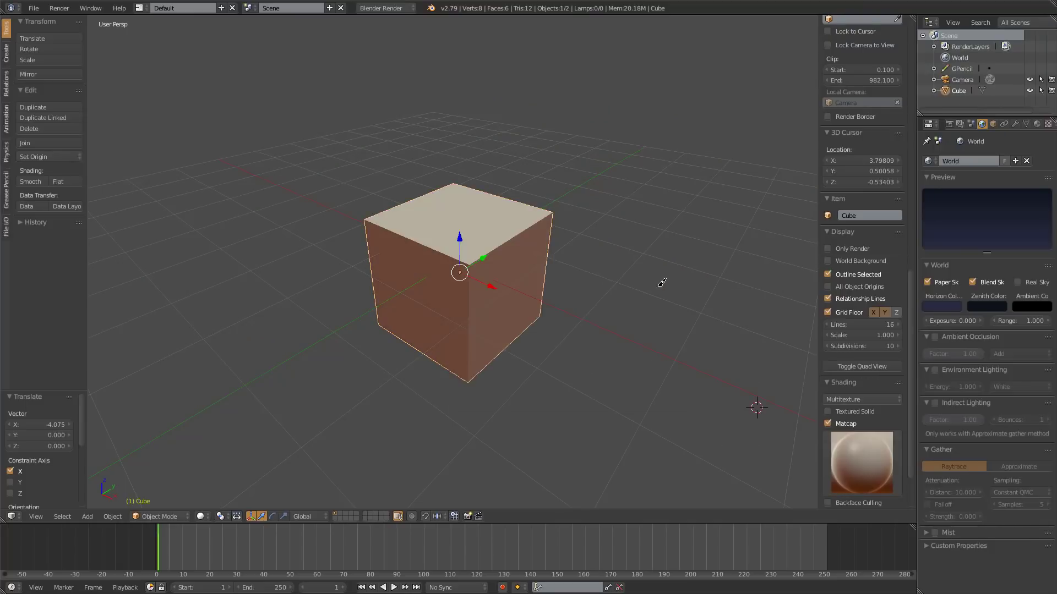
{"action": "left_click", "coordinate": [875, 432]}
{"action": "scroll", "coordinate": [852, 393], "scroll_direction": "down", "scroll_amount": 2}
{"action": "scroll", "coordinate": [853, 393], "scroll_direction": "down", "scroll_amount": 1}
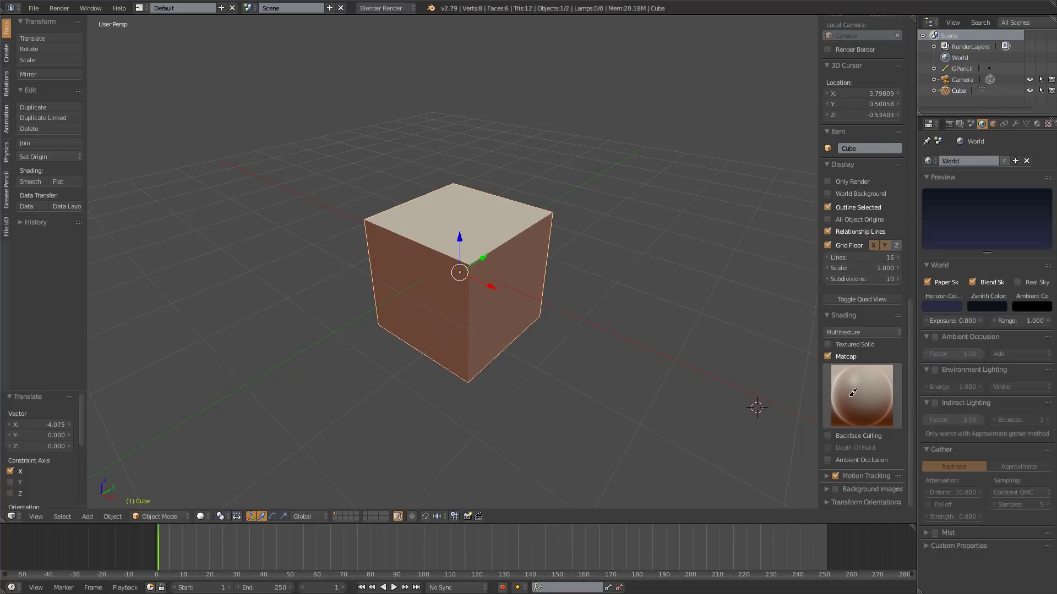
Turn off Matcap and turn on Ambient Occlusion in the viewport shading.
{"action": "left_click", "coordinate": [848, 356]}
{"action": "left_click", "coordinate": [839, 391]}
{"action": "scroll", "coordinate": [542, 303], "scroll_direction": "up", "scroll_amount": 3}
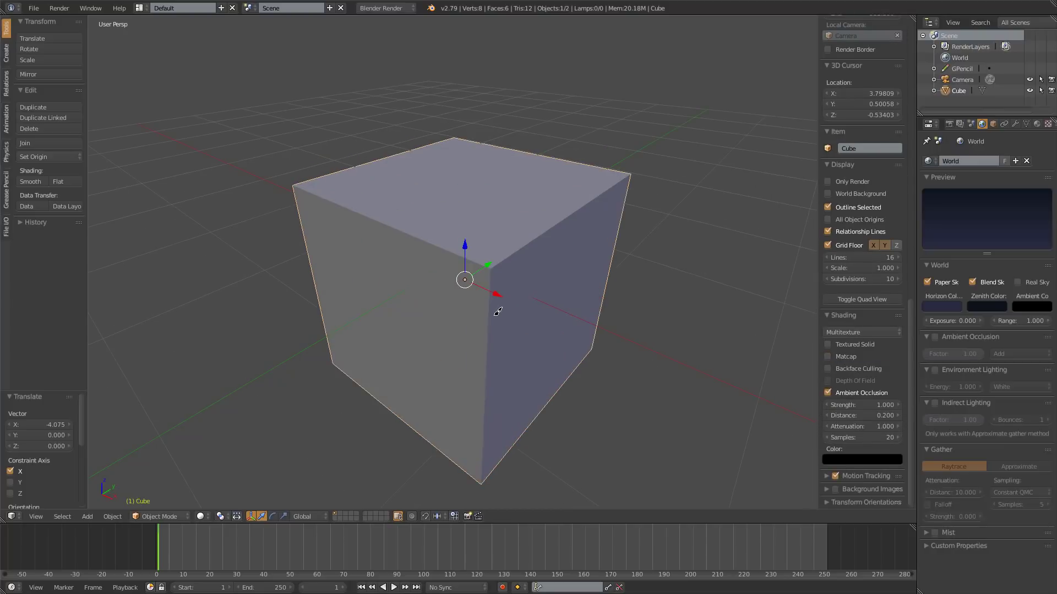
In Edit Mode, extrude the cube's front face and shrink it into an inset panel.
{"action": "key", "text": "Tab"}
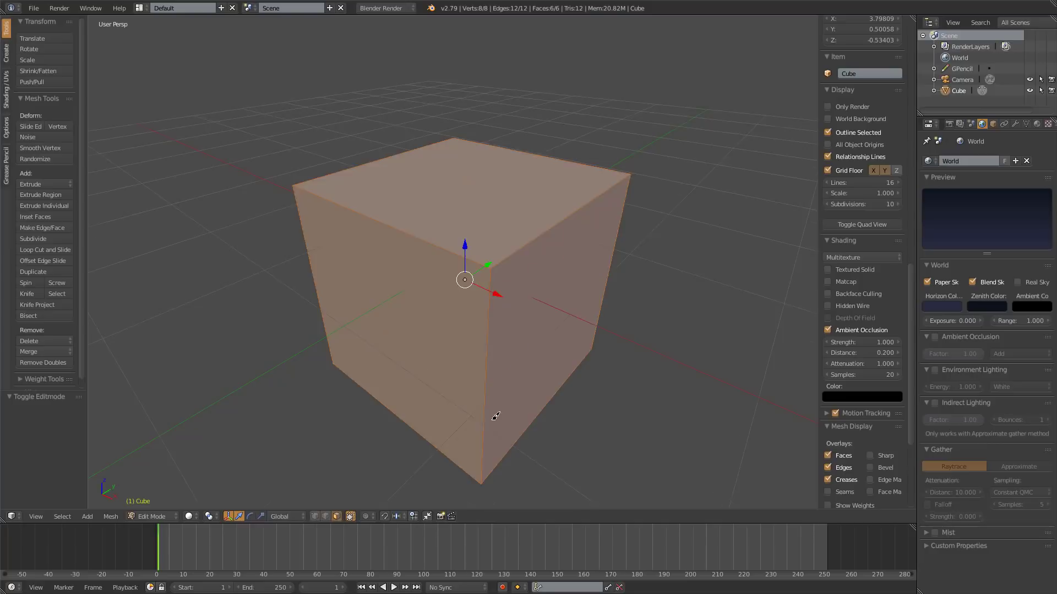
{"action": "key", "text": "a"}
{"action": "middle_click_drag", "start_coordinate": [493, 417], "coordinate": [672, 361]}
{"action": "right_click", "coordinate": [462, 308]}
{"action": "key", "text": "e"}
{"action": "key", "text": "s"}
{"action": "left_click", "coordinate": [632, 377]}
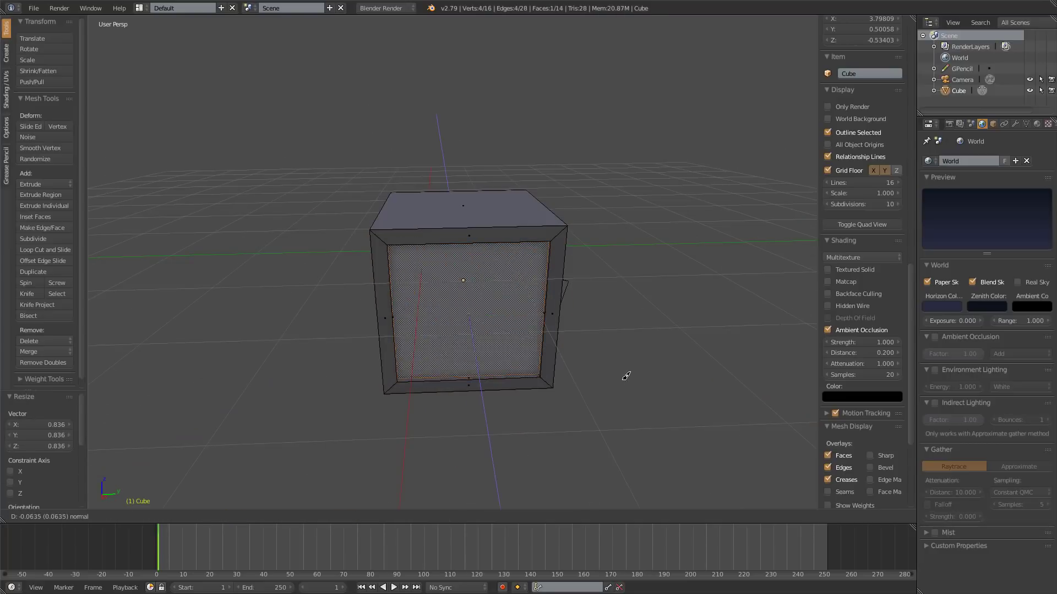
{"action": "key", "text": "Tab"}
Toggle Ambient Occlusion on and off to compare shading, leaving it off.
{"action": "middle_click_drag", "start_coordinate": [559, 370], "coordinate": [540, 377]}
{"action": "scroll", "coordinate": [495, 371], "scroll_direction": "up", "scroll_amount": 3}
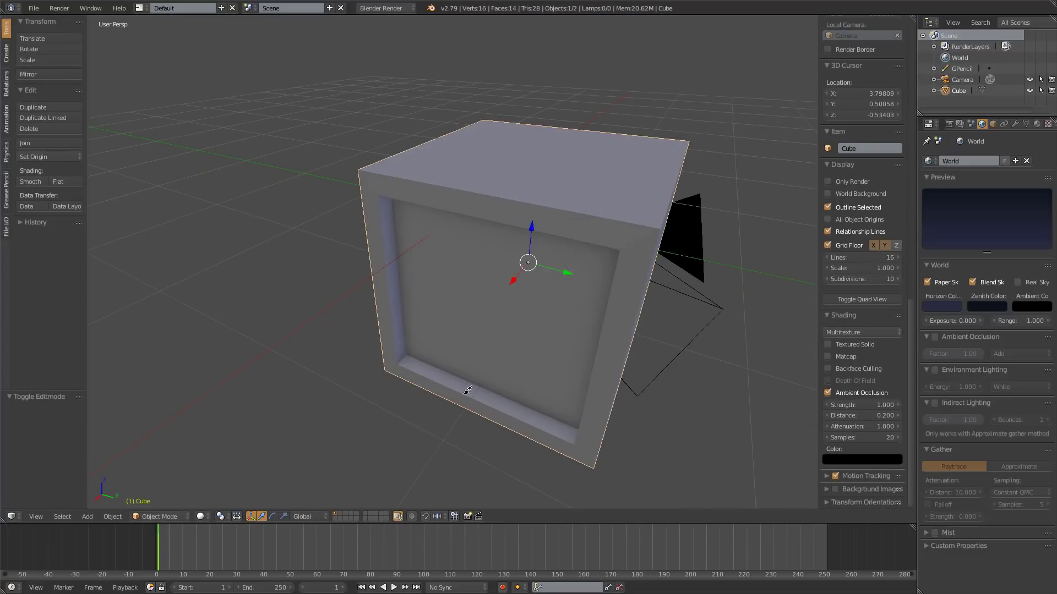
{"action": "left_click", "coordinate": [862, 392]}
{"action": "left_click", "coordinate": [862, 392]}
{"action": "left_click", "coordinate": [862, 392]}
{"action": "left_click", "coordinate": [862, 392]}
{"action": "left_click", "coordinate": [862, 391]}
Expand the Motion Tracking and Background Images panels, then delete the cube.
{"action": "left_click", "coordinate": [836, 406]}
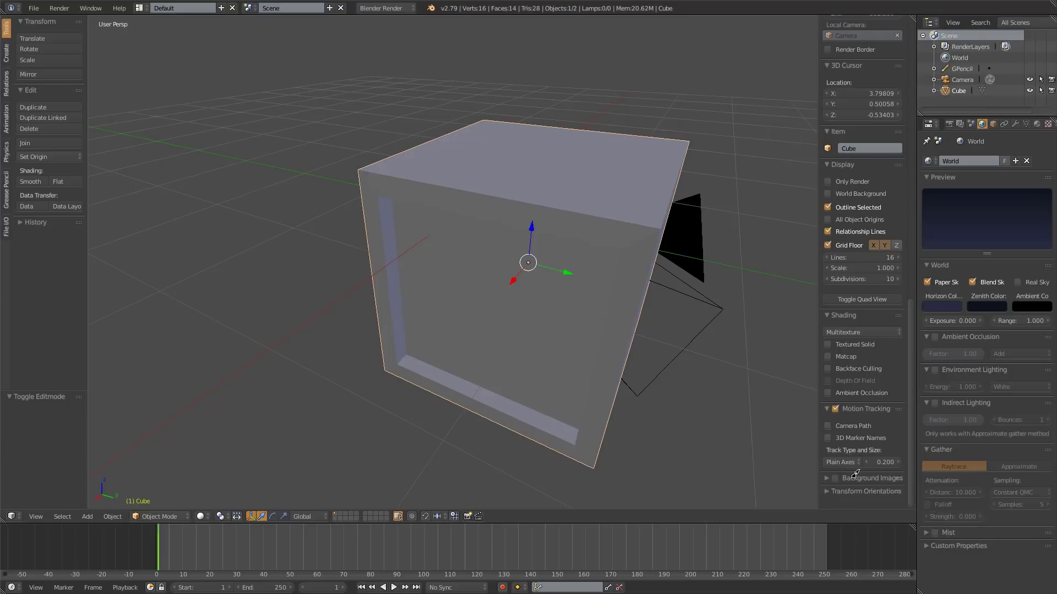
{"action": "left_click", "coordinate": [872, 477]}
{"action": "scroll", "coordinate": [556, 297], "scroll_direction": "down", "scroll_amount": 3}
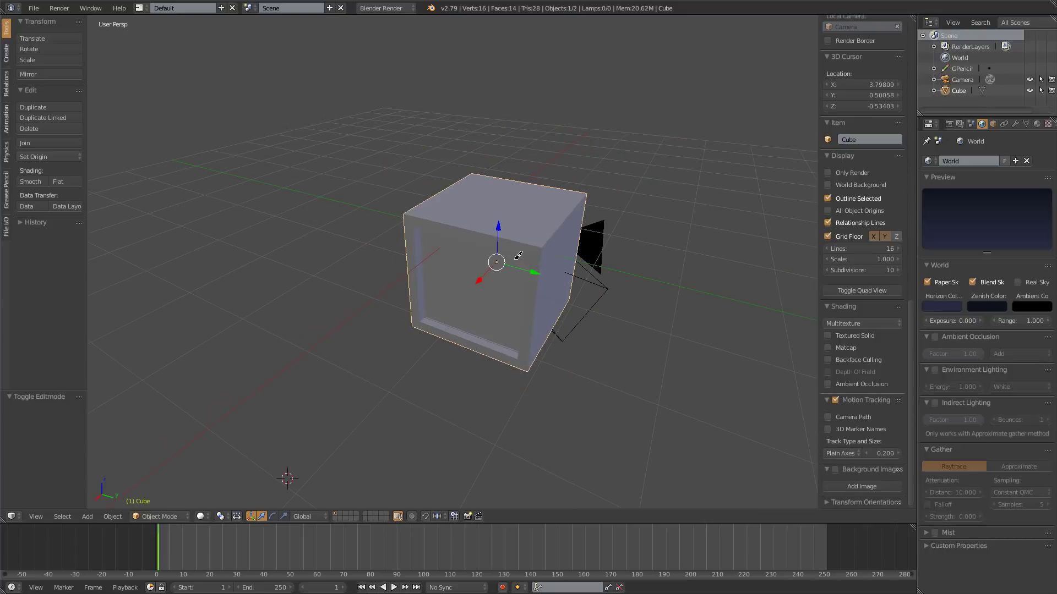
{"action": "key", "text": "Delete"}
Select and delete the camera.
{"action": "right_click", "coordinate": [527, 256]}
{"action": "key", "text": "x"}
{"action": "left_click", "coordinate": [548, 259]}
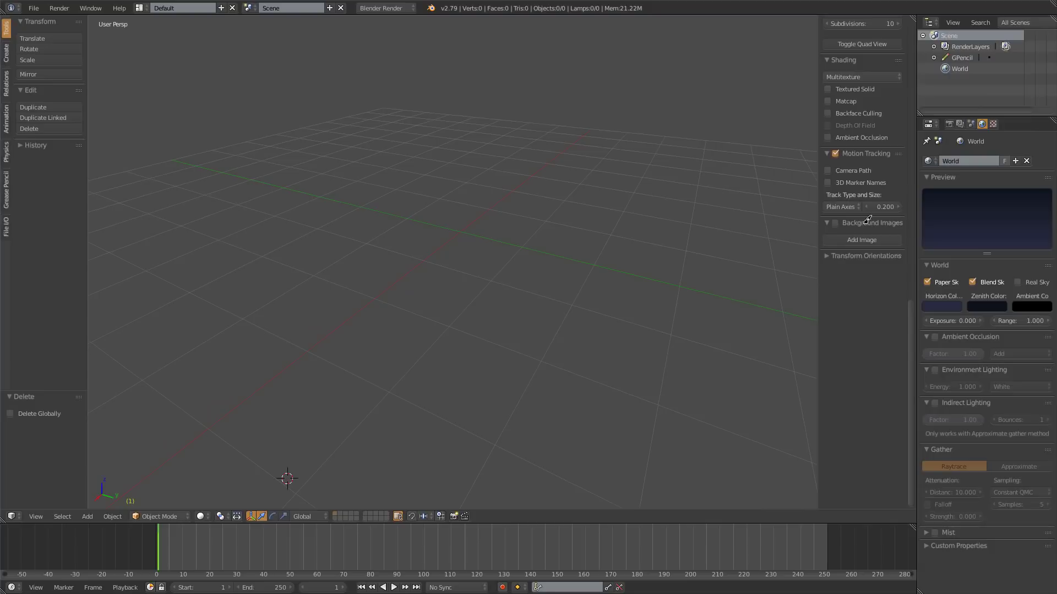
Add an empty background image slot, browse images, then remove it and collapse the panel.
{"action": "left_click", "coordinate": [845, 222]}
{"action": "left_click", "coordinate": [833, 222]}
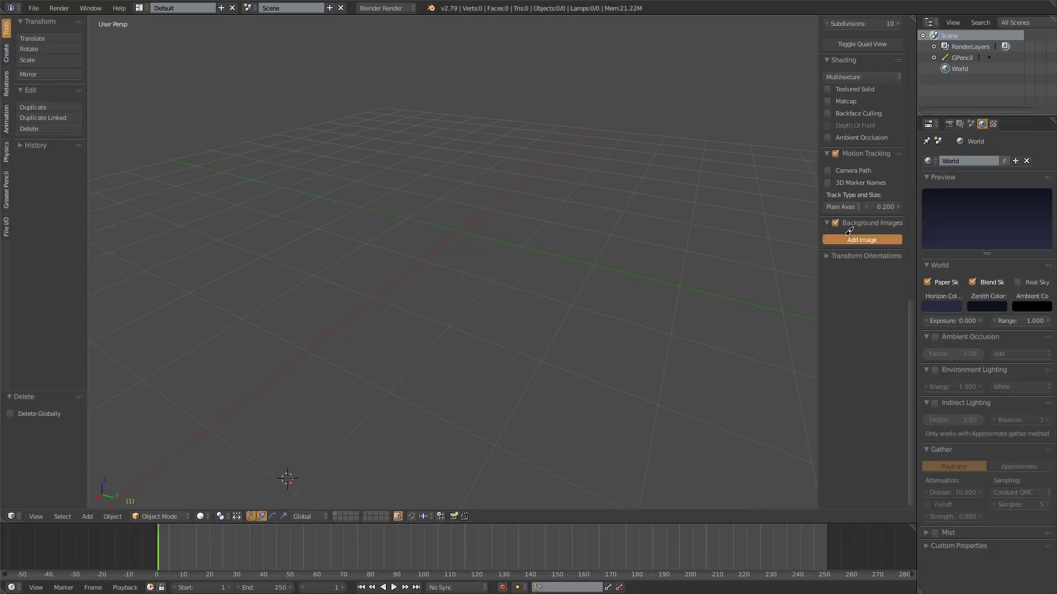
{"action": "left_click", "coordinate": [862, 240]}
{"action": "left_click", "coordinate": [833, 301]}
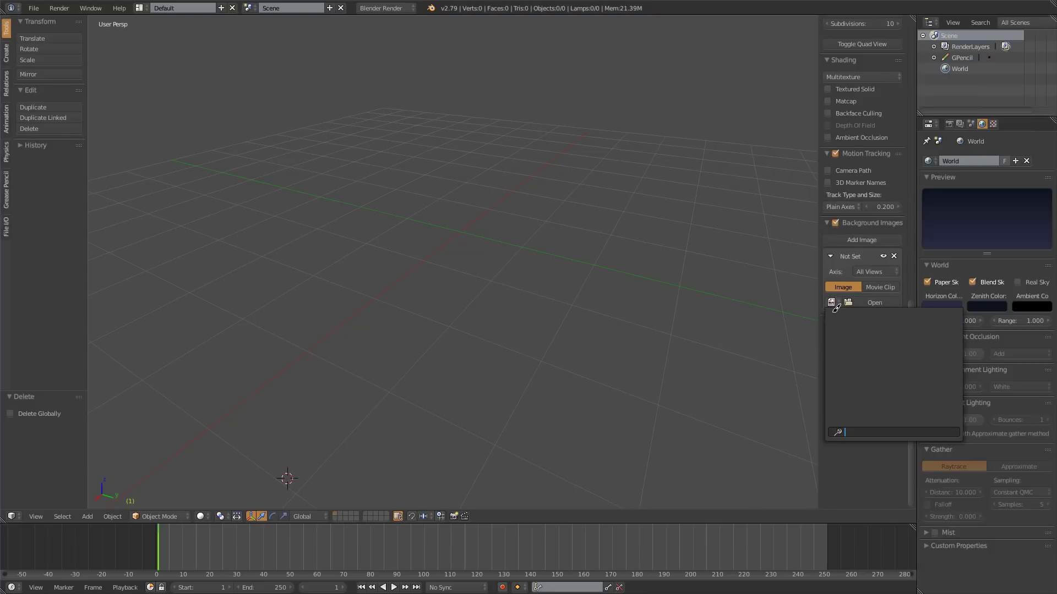
{"action": "left_click", "coordinate": [894, 256]}
{"action": "left_click", "coordinate": [835, 222]}
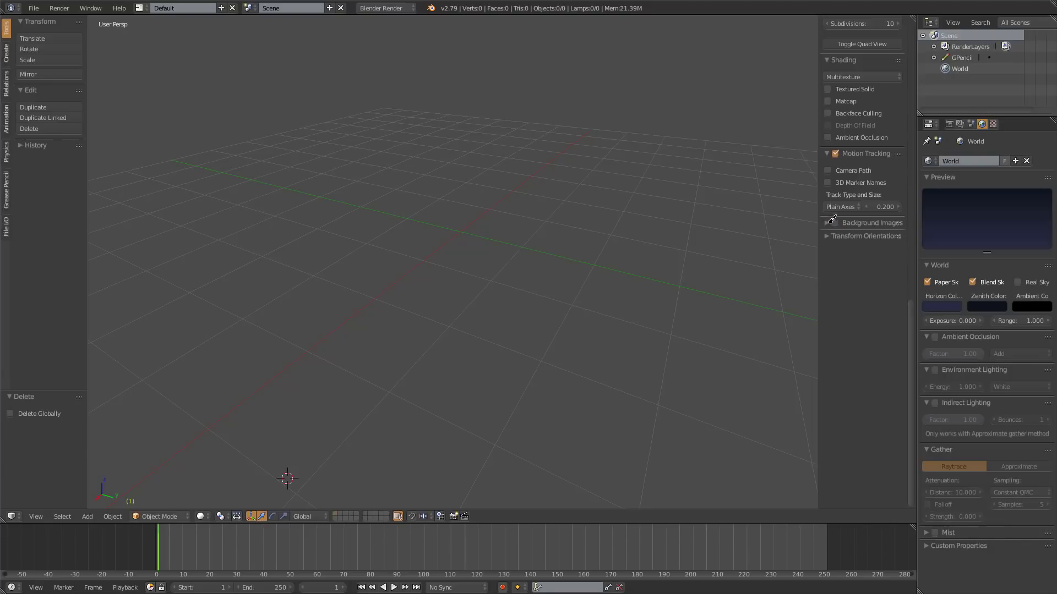
Snap the 3D cursor to the world origin and hide the properties sidebar.
{"action": "key", "text": "shift+s"}
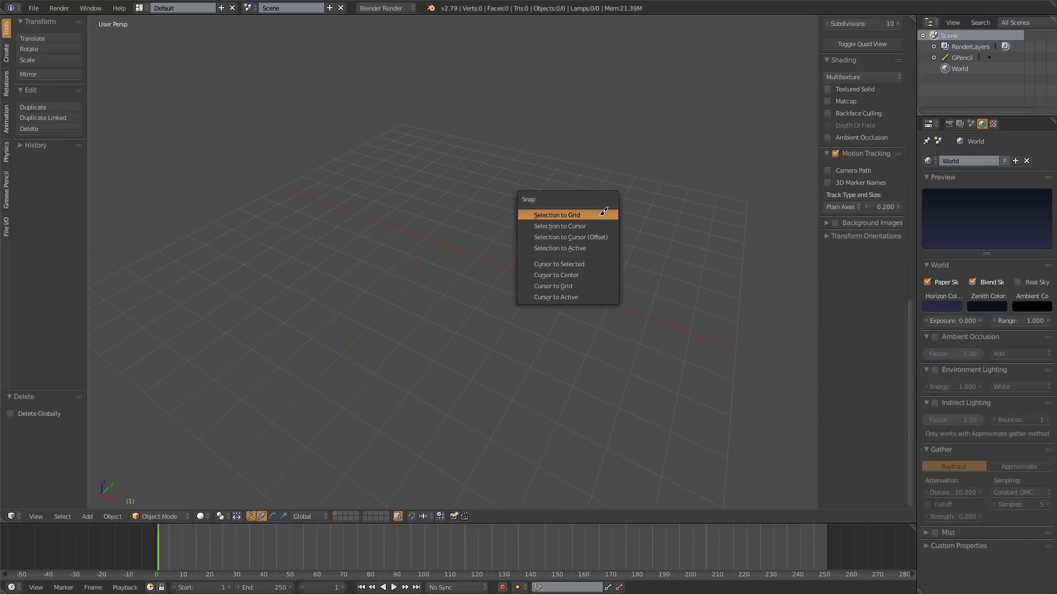
{"action": "left_click", "coordinate": [583, 273]}
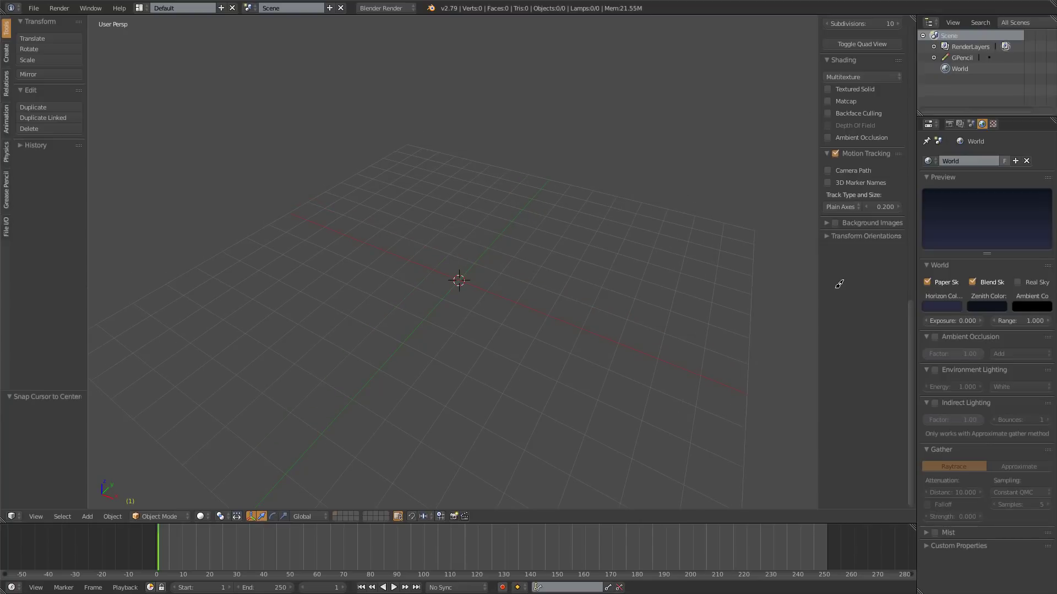
{"action": "key", "text": "n"}
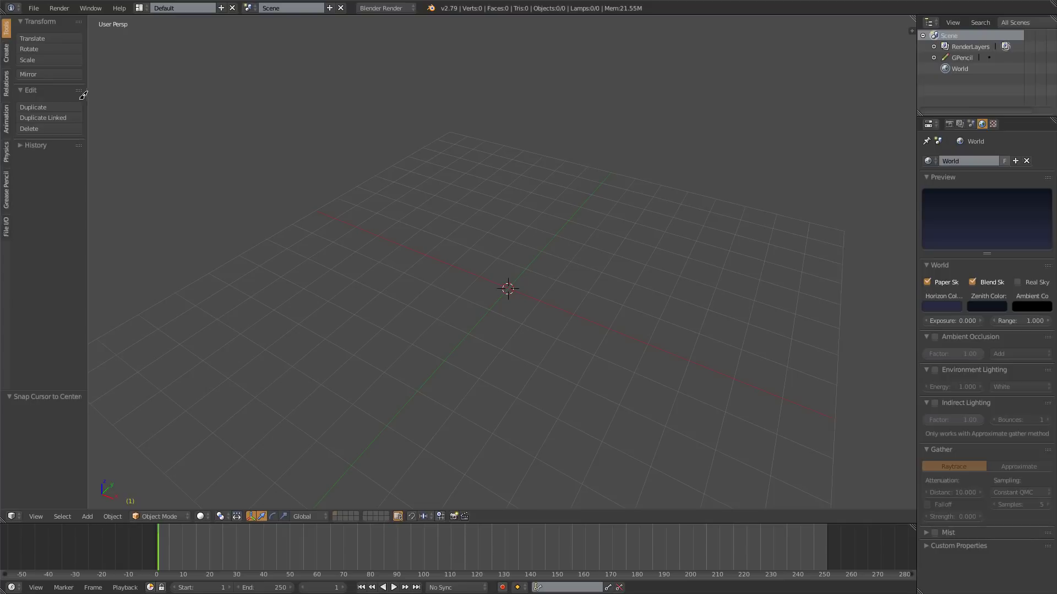
Show the tool shelf and add a cube at the 3D cursor.
{"action": "key", "text": "t"}
{"action": "key", "text": "t"}
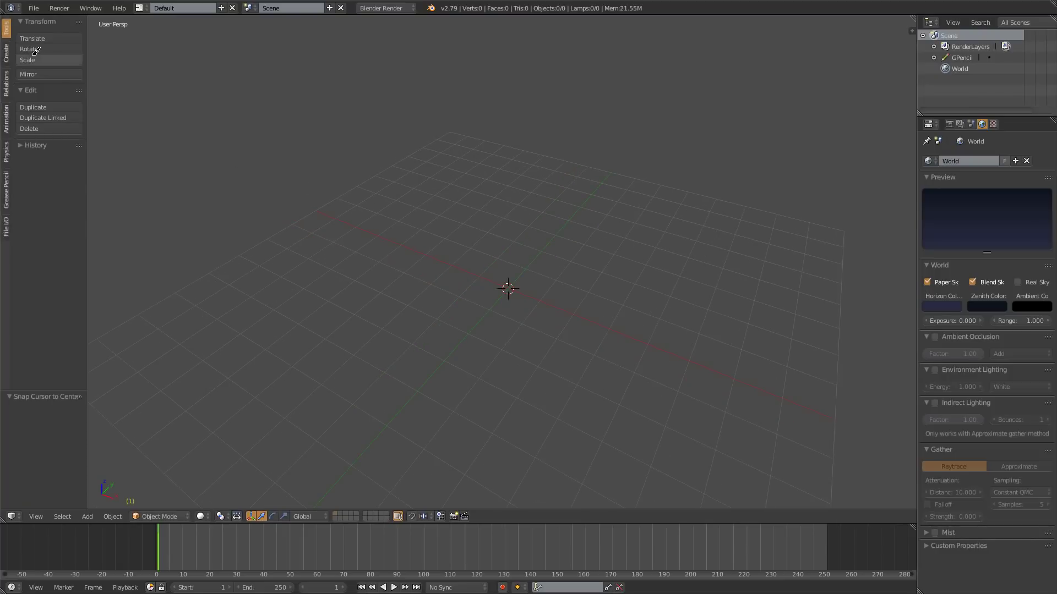
{"action": "key", "text": "shift+a"}
{"action": "left_click", "coordinate": [537, 156]}
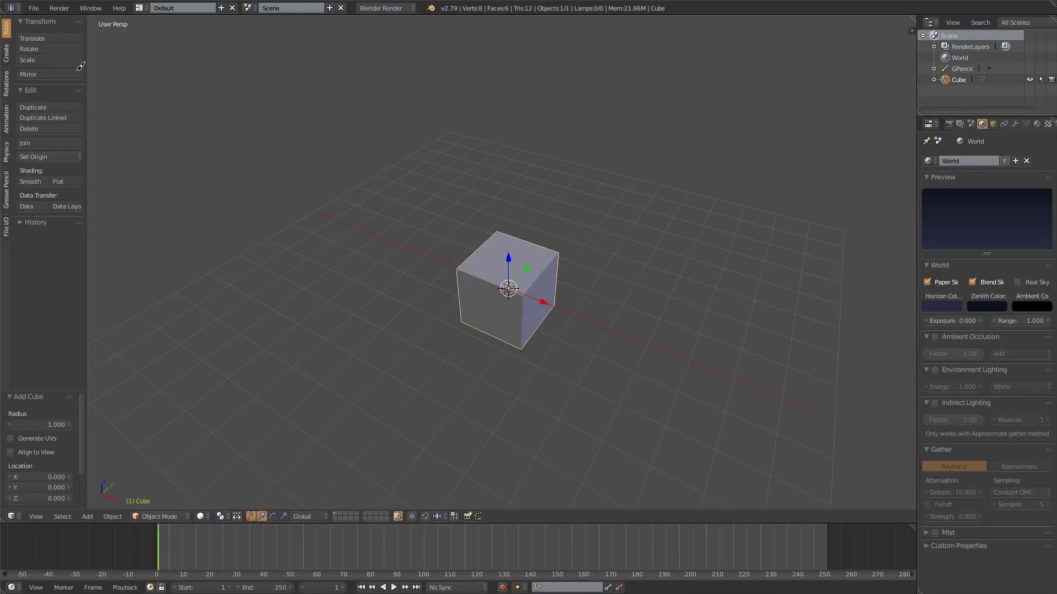
Try the tool shelf's Translate, Rotate, Scale and Mirror tools, cancelling each.
{"action": "left_click", "coordinate": [50, 38]}
{"action": "right_click", "coordinate": [45, 46]}
{"action": "left_click", "coordinate": [46, 49]}
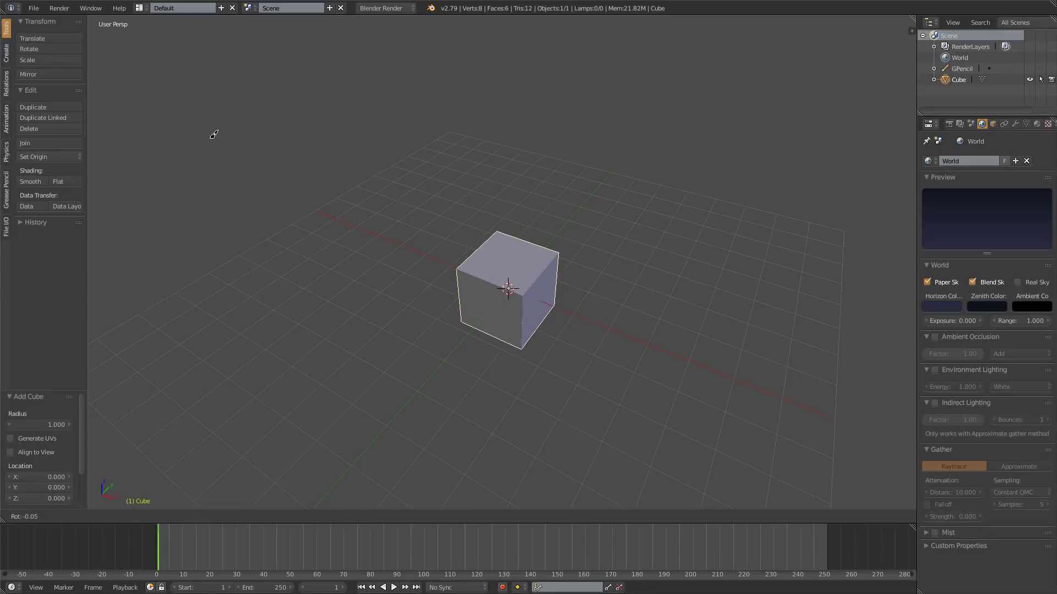
{"action": "right_click", "coordinate": [544, 127]}
{"action": "left_click", "coordinate": [27, 59]}
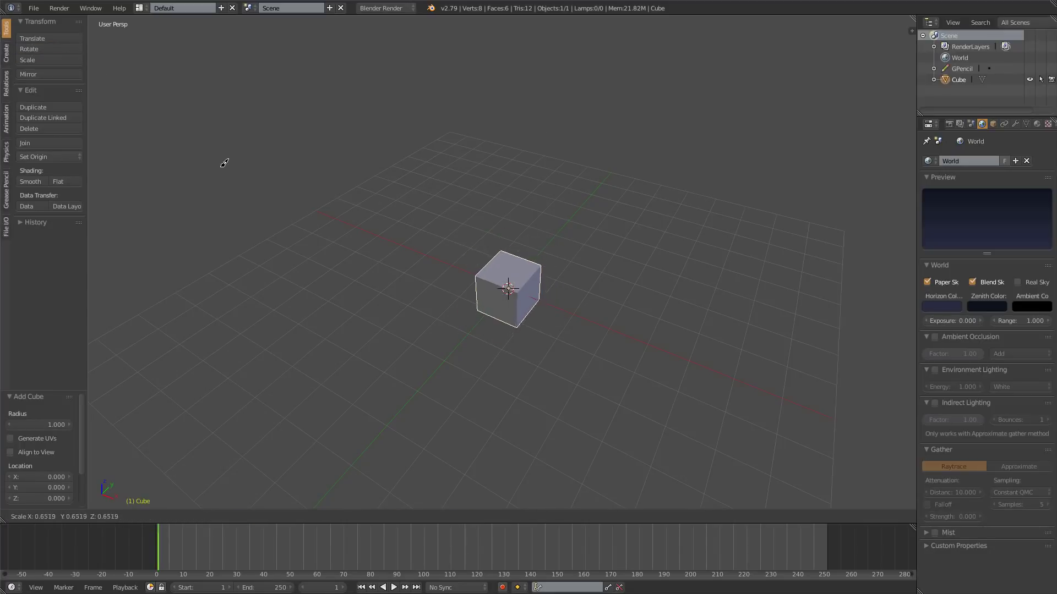
{"action": "right_click", "coordinate": [224, 160]}
{"action": "left_click", "coordinate": [28, 74]}
{"action": "right_click", "coordinate": [45, 96]}
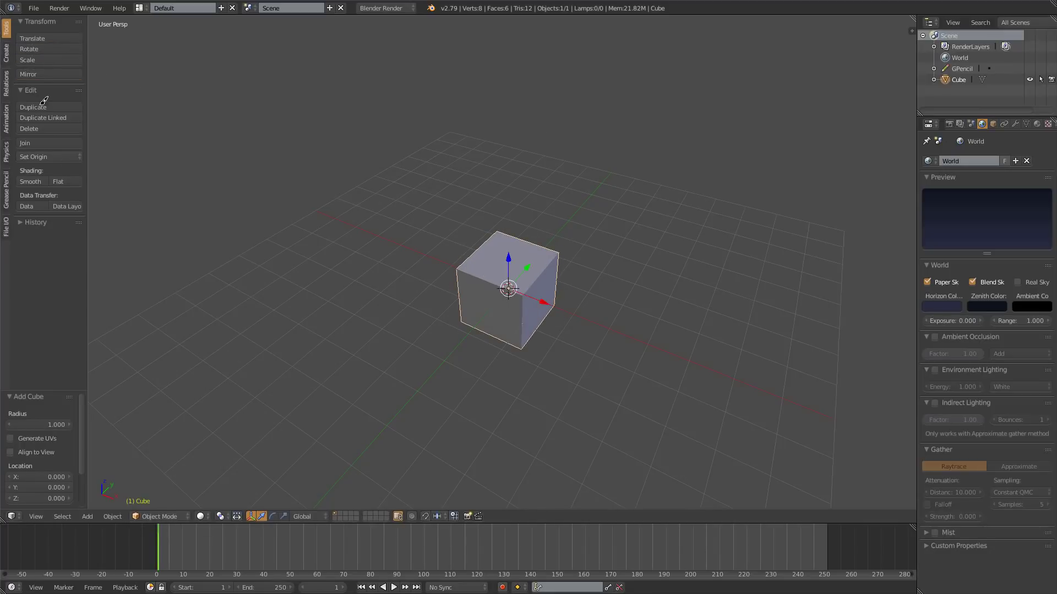
Duplicate the cube from the tool shelf, then delete the duplicate.
{"action": "left_click", "coordinate": [33, 107]}
{"action": "right_click", "coordinate": [197, 113]}
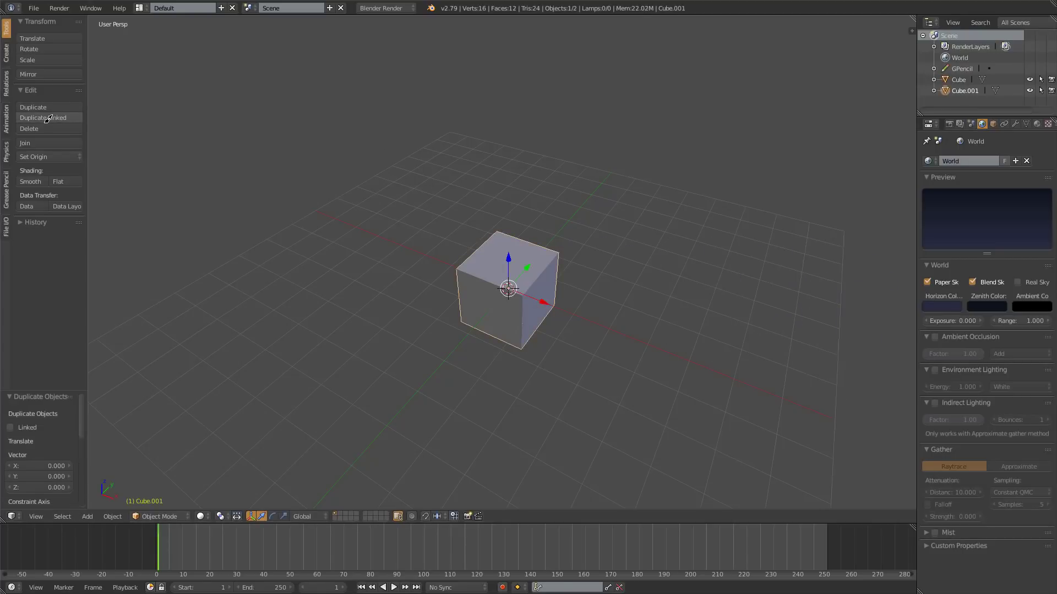
{"action": "key", "text": "x"}
{"action": "left_click", "coordinate": [536, 244]}
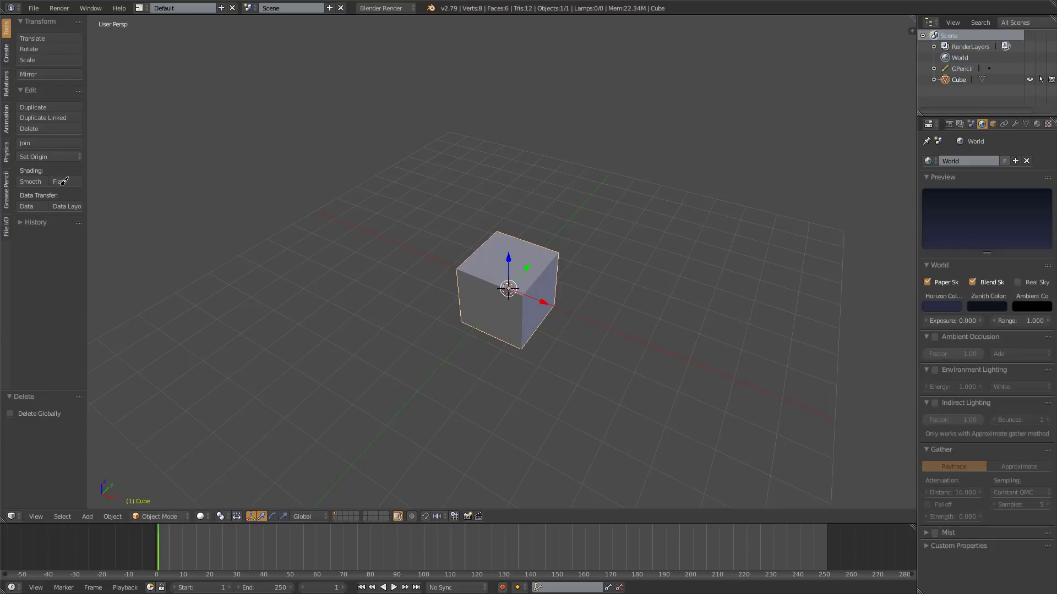
Make two cube copies with Shift+D, one above and one to the left.
{"action": "key", "text": "shift+d"}
{"action": "key", "text": "Escape"}
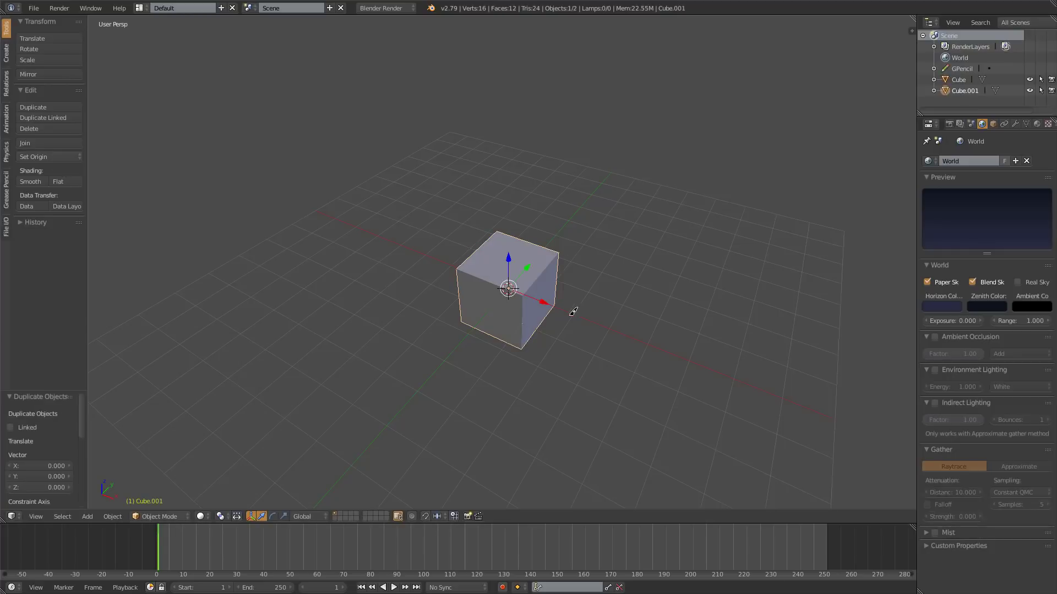
{"action": "key", "text": "g"}
{"action": "left_click", "coordinate": [601, 170]}
{"action": "key", "text": "shift+d"}
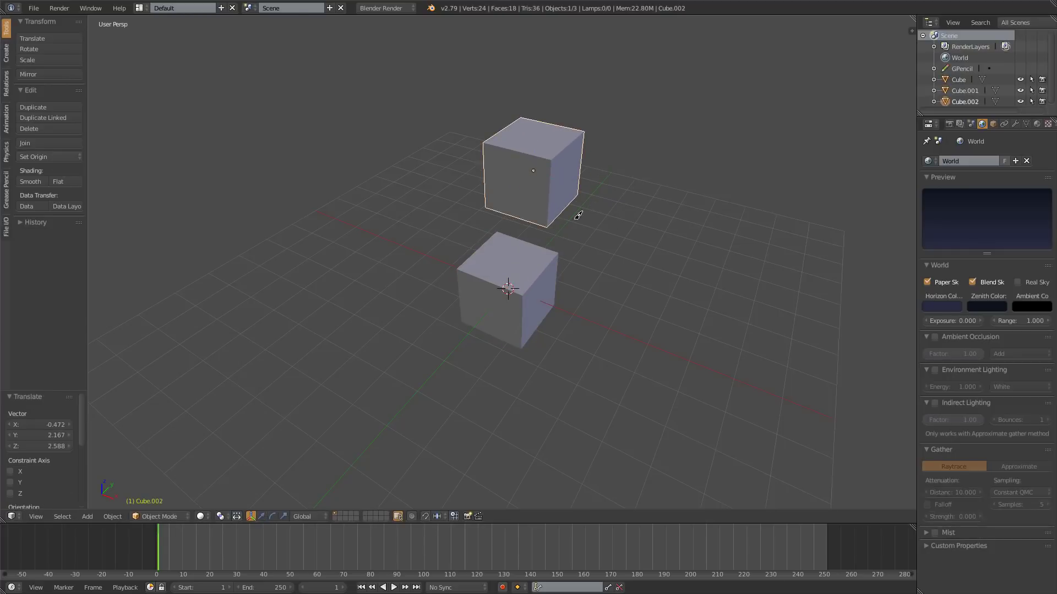
{"action": "left_click", "coordinate": [419, 261]}
Delete both copies and reselect the original cube.
{"action": "key", "text": "Delete"}
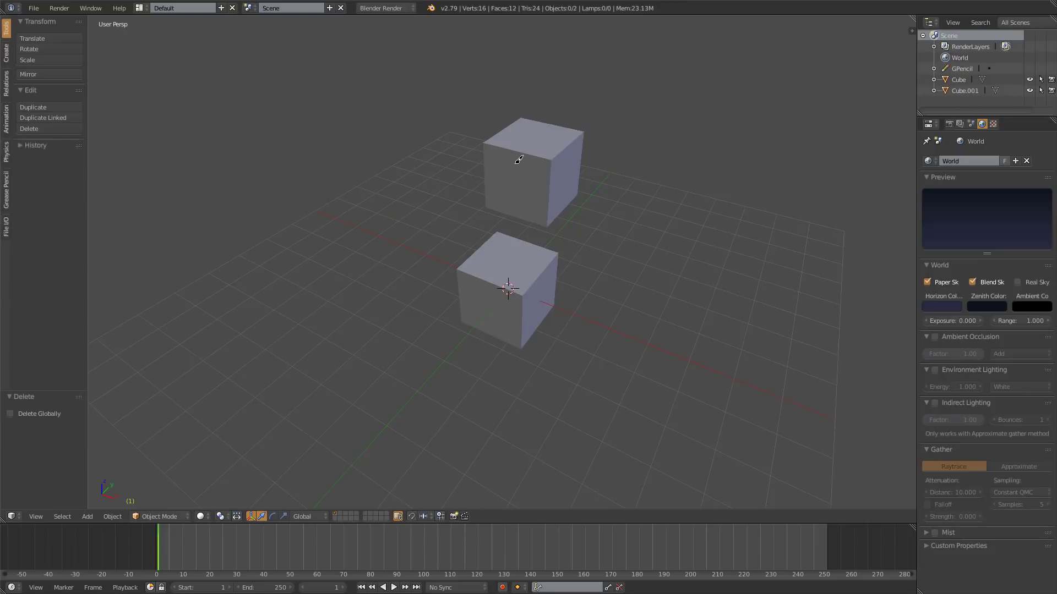
{"action": "right_click", "coordinate": [517, 160]}
{"action": "key", "text": "Delete"}
{"action": "right_click", "coordinate": [484, 255]}
Browse the Create tools, then group the cube under Relations and undo the group.
{"action": "left_click", "coordinate": [6, 52]}
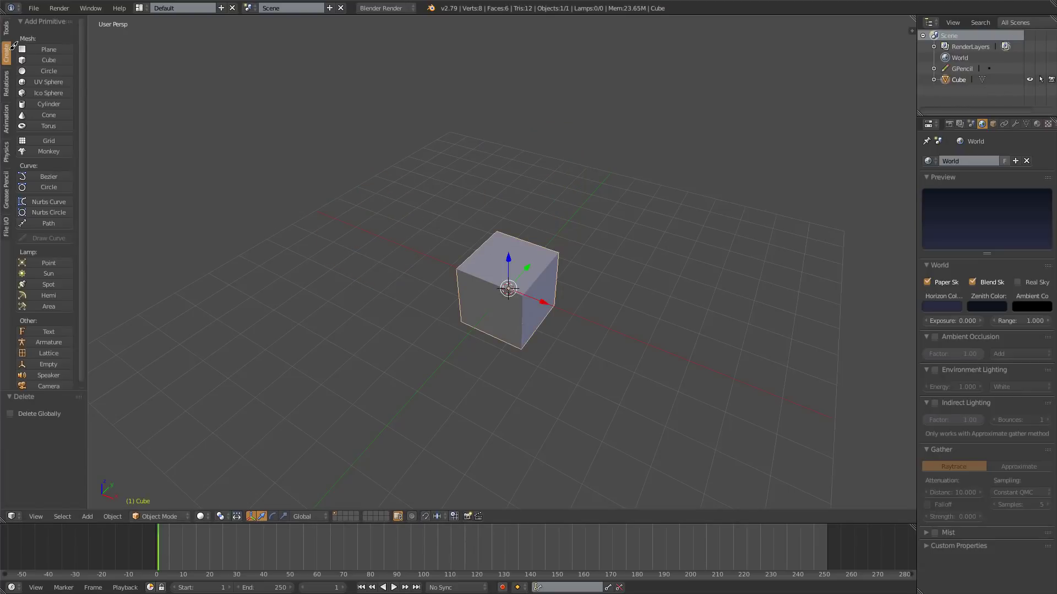
{"action": "scroll", "coordinate": [50, 181], "scroll_direction": "down", "scroll_amount": 1}
{"action": "key", "text": "shift+a"}
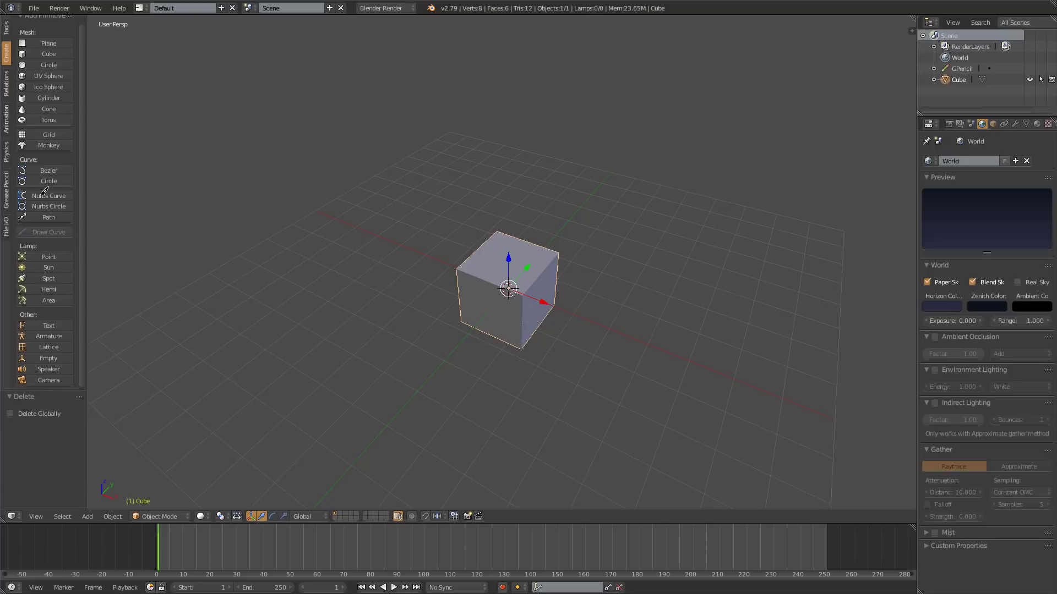
{"action": "left_click", "coordinate": [9, 77]}
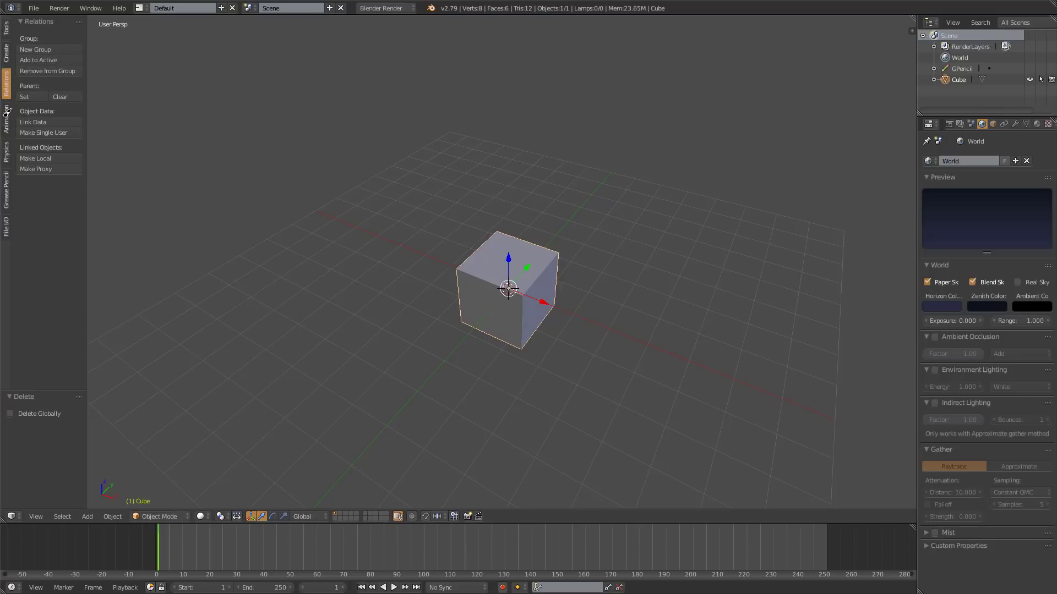
{"action": "key", "text": "ctrl+g"}
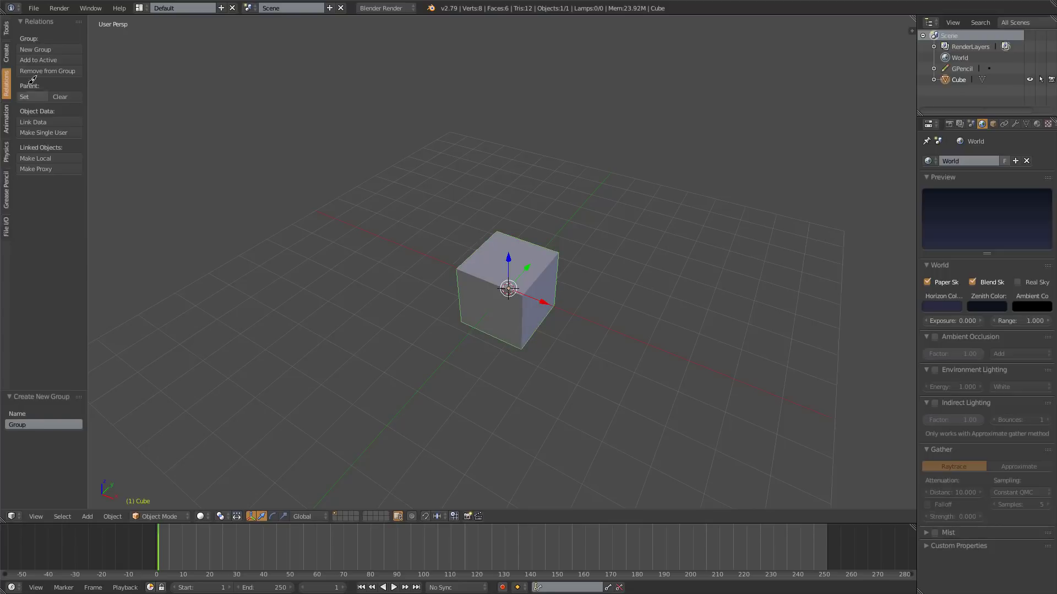
{"action": "key", "text": "ctrl+z"}
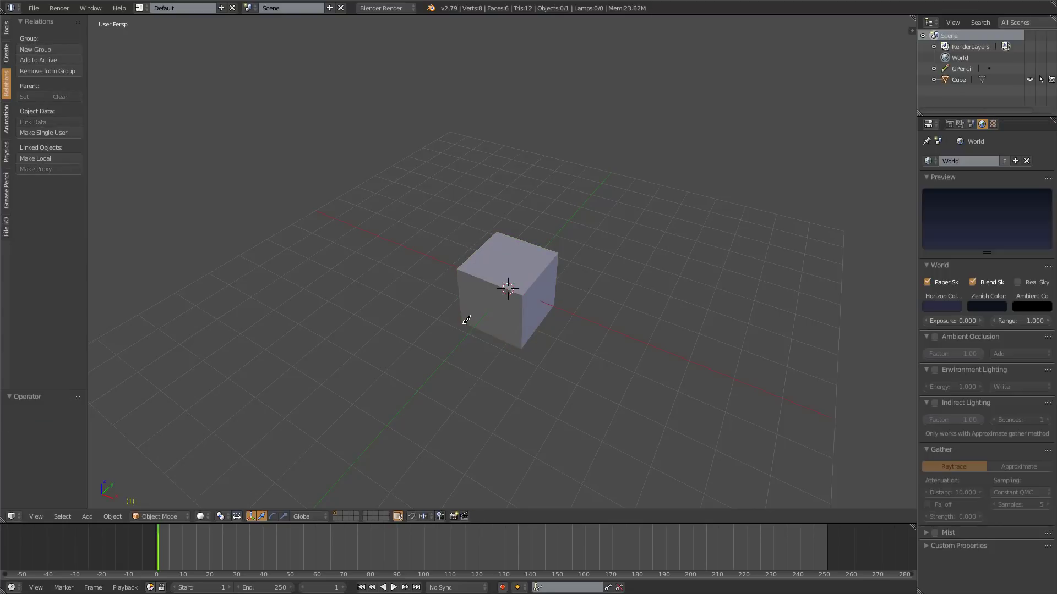
View the Animation tools and the keyframe insert menu, then the Physics tools.
{"action": "left_click", "coordinate": [8, 120]}
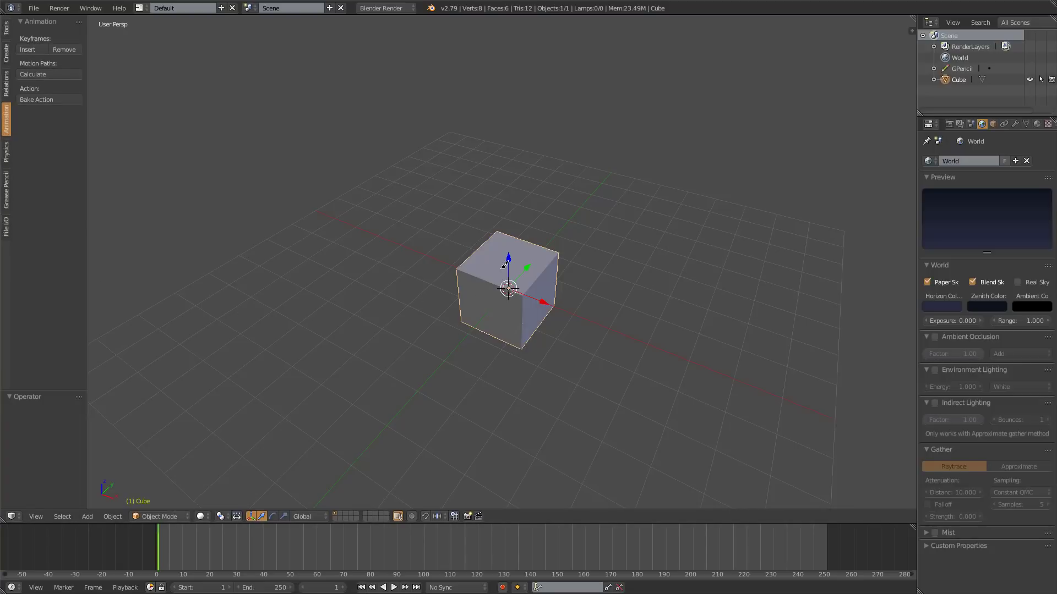
{"action": "scroll", "coordinate": [505, 361], "scroll_direction": "up", "scroll_amount": 1}
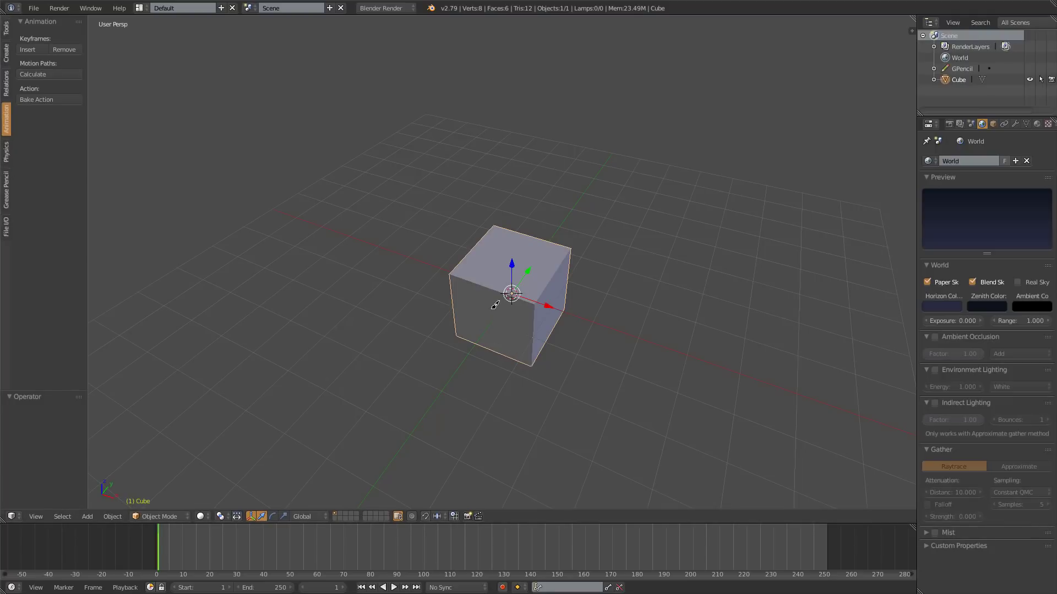
{"action": "key", "text": "i"}
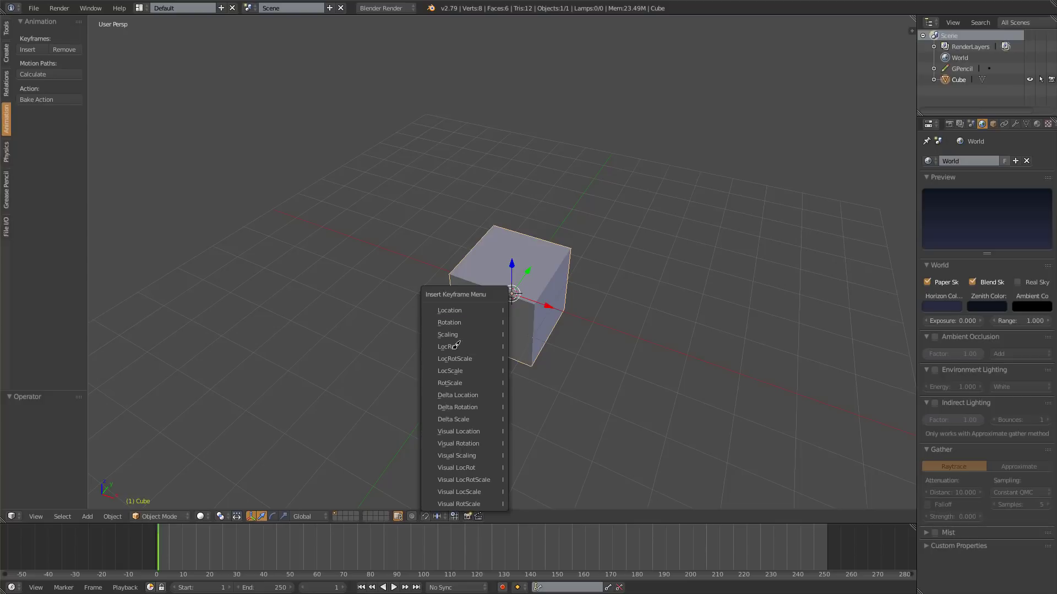
{"action": "left_click", "coordinate": [8, 149]}
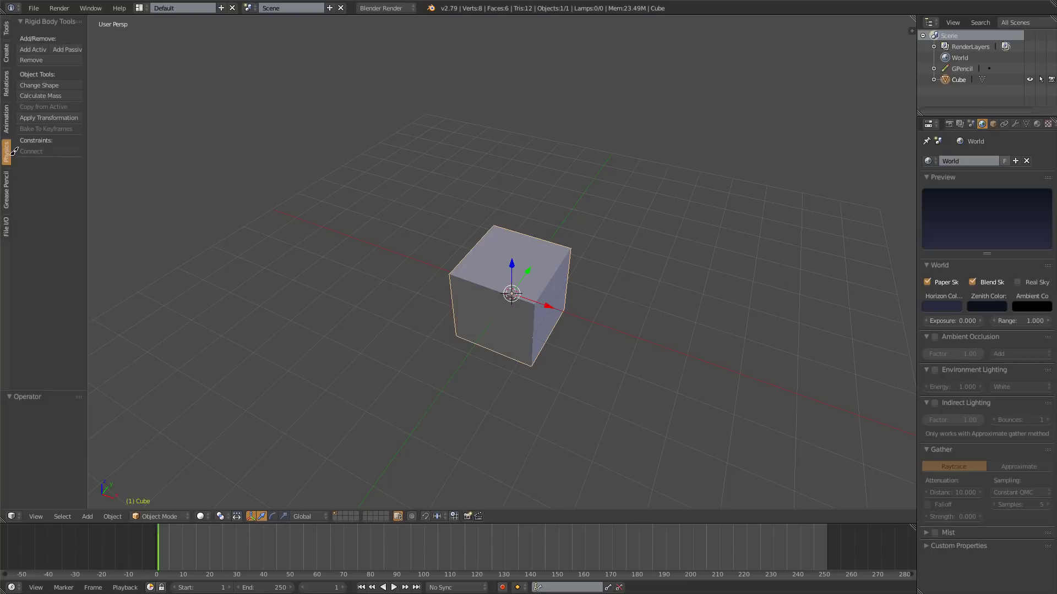
Switch between the Grease Pencil, Physics and Relations tabs, ending on Grease Pencil.
{"action": "left_click", "coordinate": [6, 190]}
{"action": "left_click", "coordinate": [8, 151]}
{"action": "left_click", "coordinate": [7, 187]}
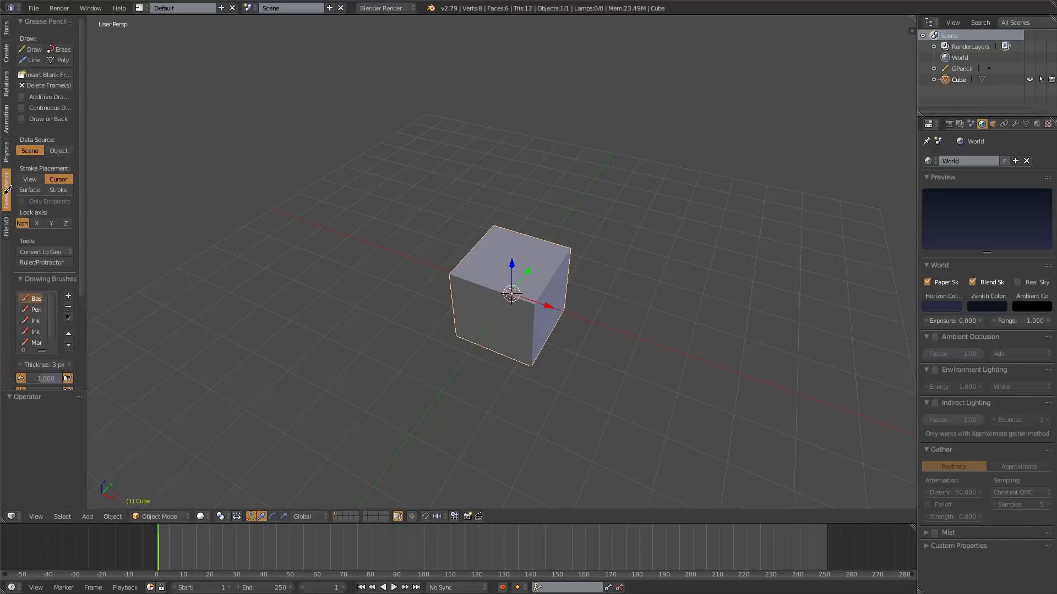
{"action": "left_click", "coordinate": [5, 80]}
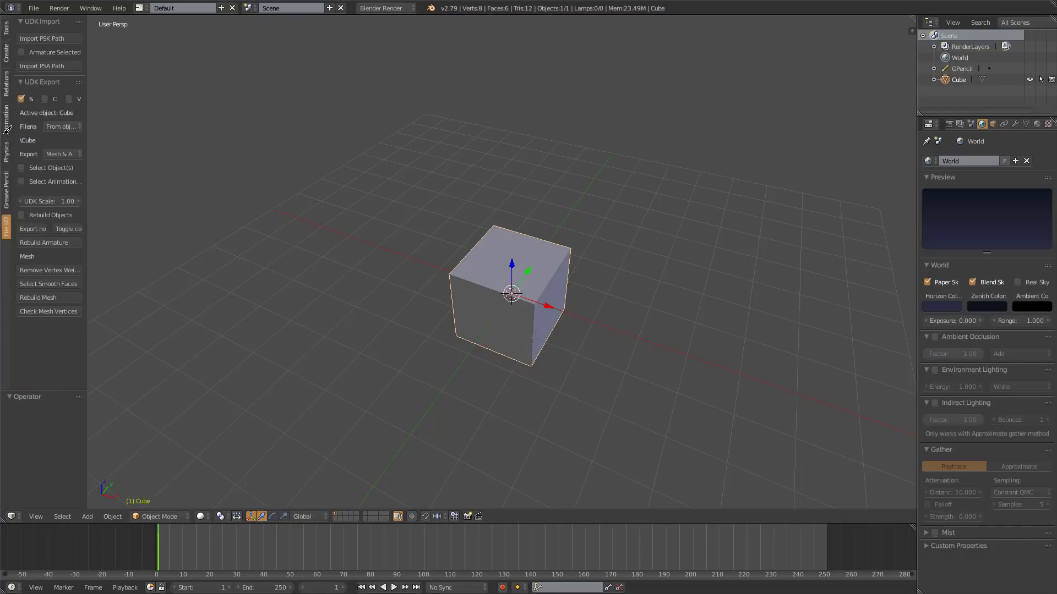
{"action": "left_click", "coordinate": [6, 187]}
Draw a freehand grease pencil stroke beside the cube, erase it, and hide the tool shelf.
{"action": "left_click_drag", "start_coordinate": [418, 184], "coordinate": [367, 370]}
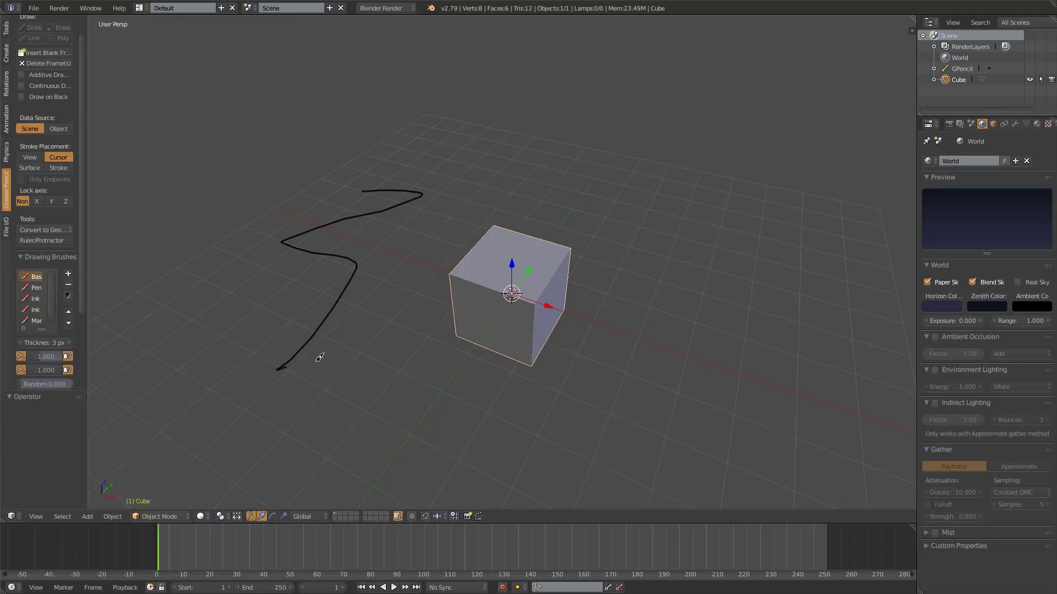
{"action": "right_click_drag", "start_coordinate": [366, 369], "coordinate": [371, 272]}
{"action": "key", "text": "t"}
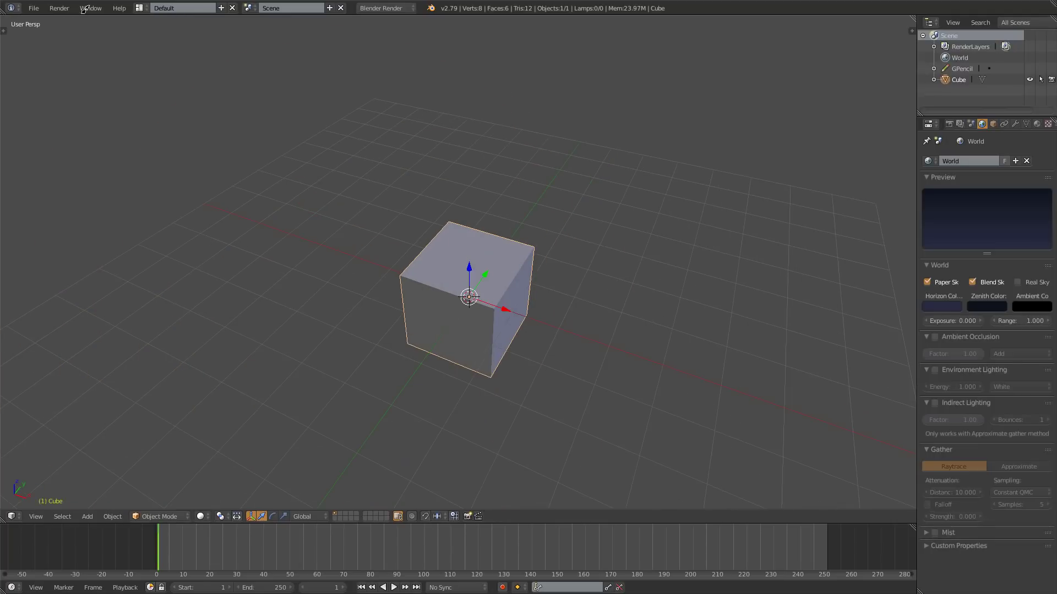
Save the scene as the startup file and pan the view to bring the cube up.
{"action": "left_click", "coordinate": [34, 8]}
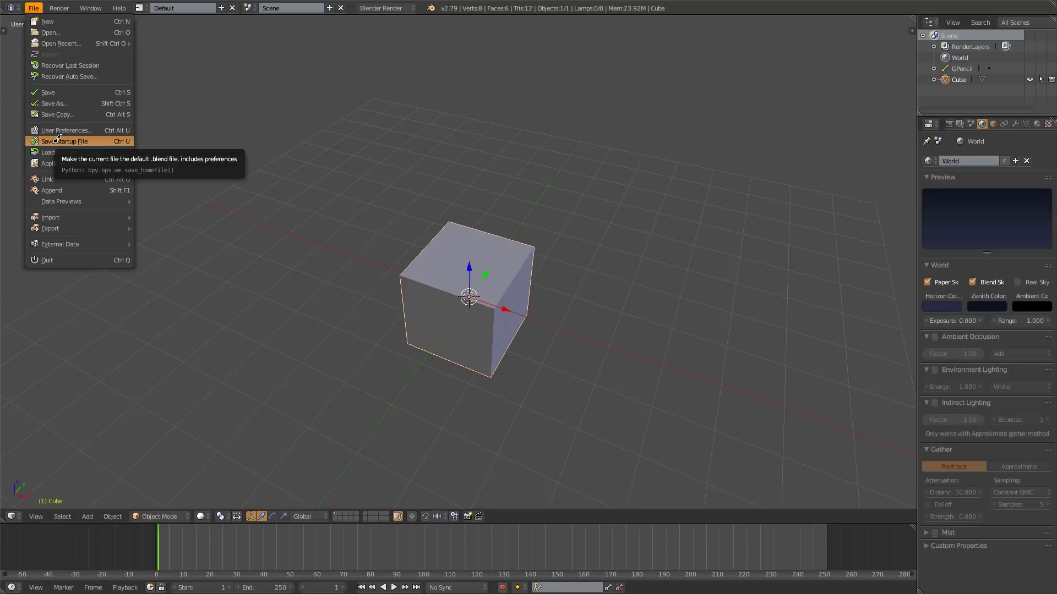
{"action": "left_click", "coordinate": [57, 141]}
{"action": "scroll", "coordinate": [443, 242], "scroll_direction": "down", "scroll_amount": 4}
{"action": "middle_click_drag", "start_coordinate": [394, 222], "coordinate": [406, 160], "text": "shift"}
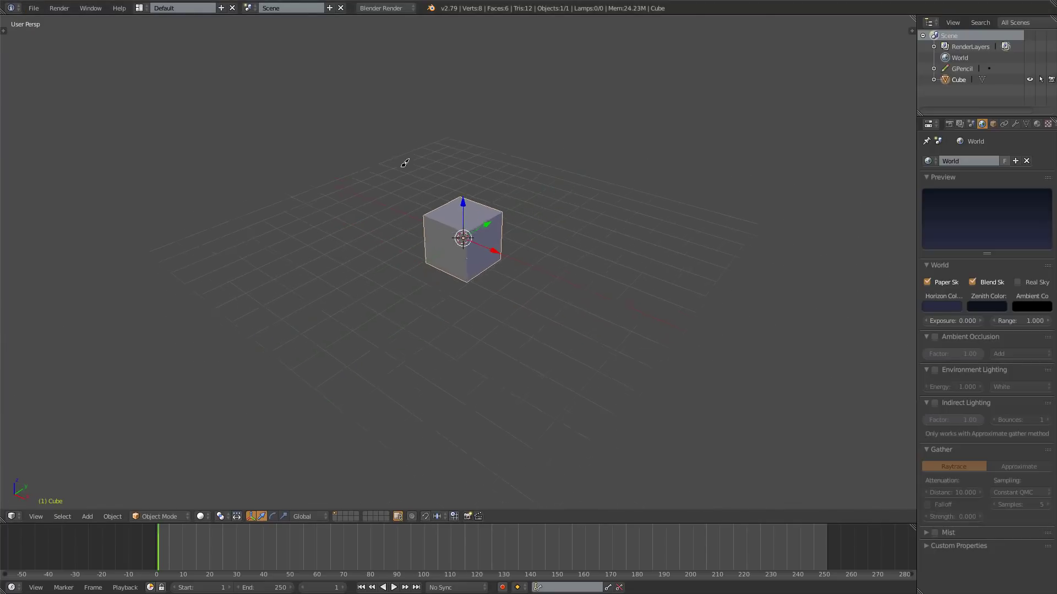
{"action": "scroll", "coordinate": [406, 160], "scroll_direction": "up", "scroll_amount": 3}
Close the File menu and delete the cube.
{"action": "left_click", "coordinate": [34, 8]}
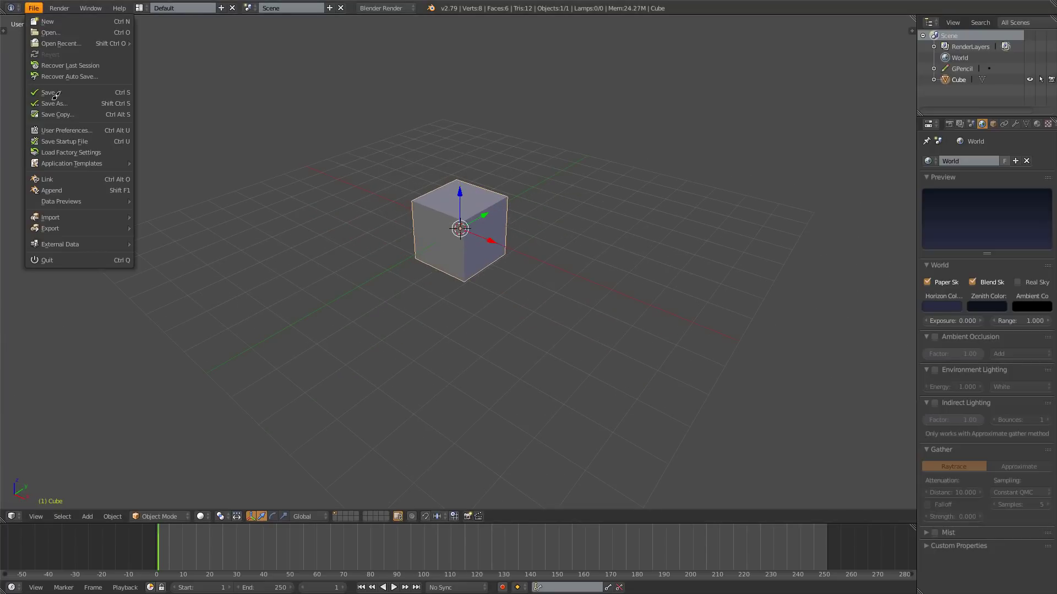
{"action": "left_click", "coordinate": [66, 140]}
{"action": "key", "text": "Delete"}
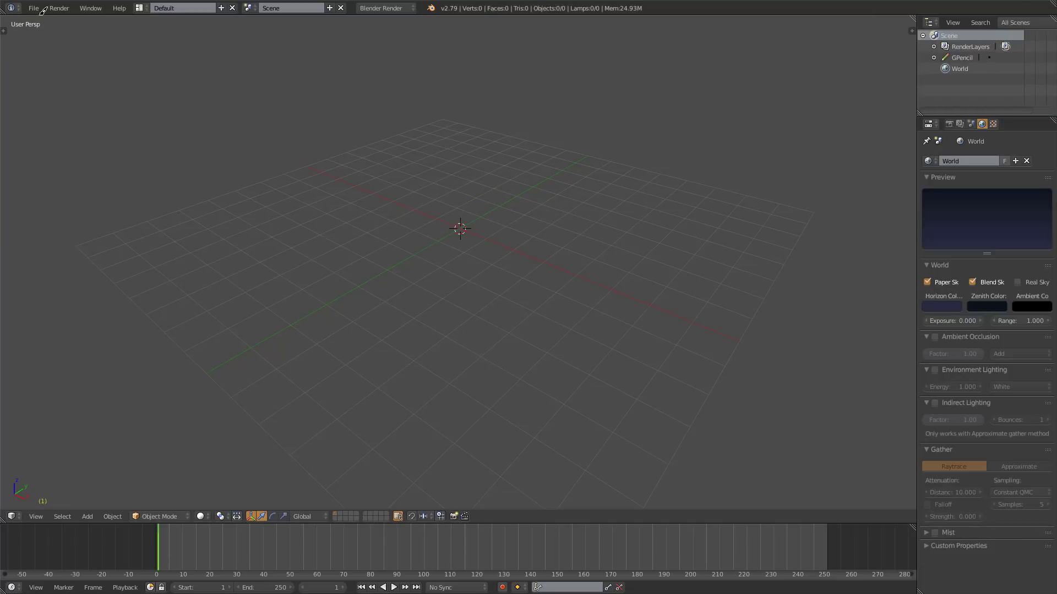
Save the empty scene as the startup file, then browse the File menu.
{"action": "left_click", "coordinate": [37, 8]}
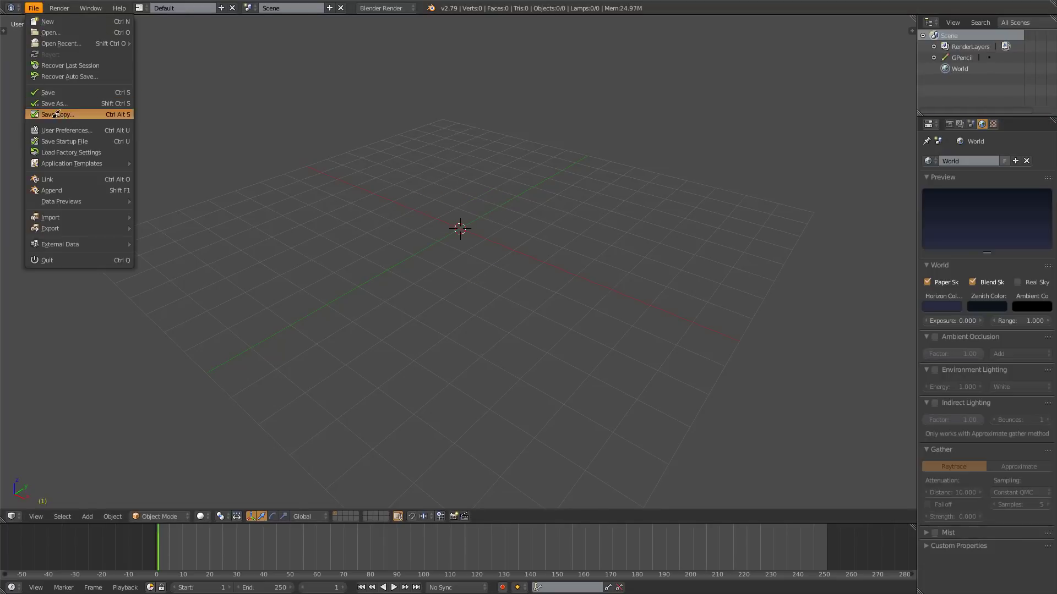
{"action": "left_click", "coordinate": [69, 141]}
{"action": "left_click", "coordinate": [39, 8]}
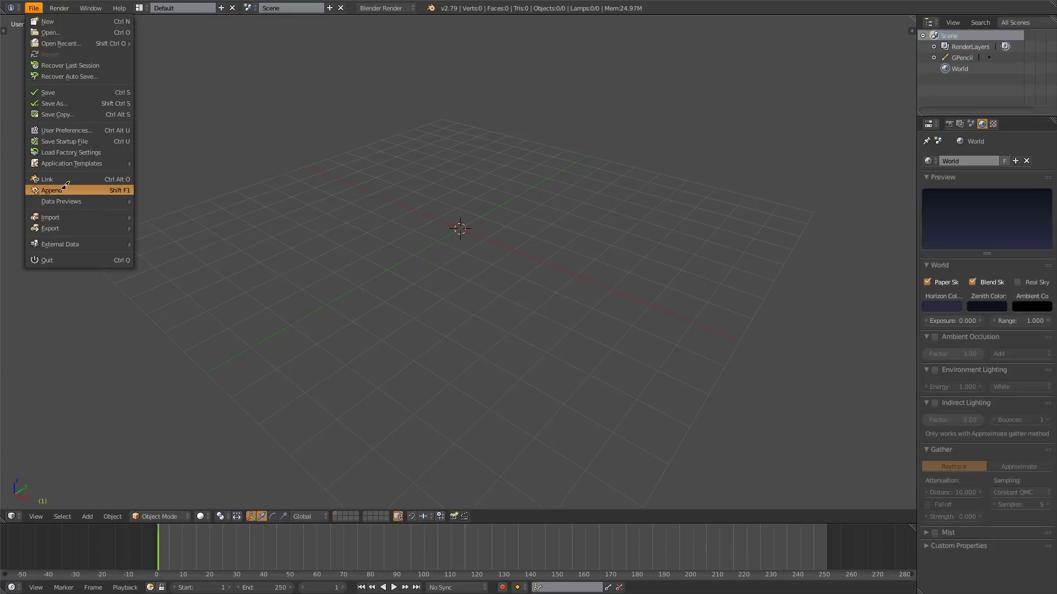
{"action": "key", "text": "Down"}
{"action": "key", "text": "Down"}
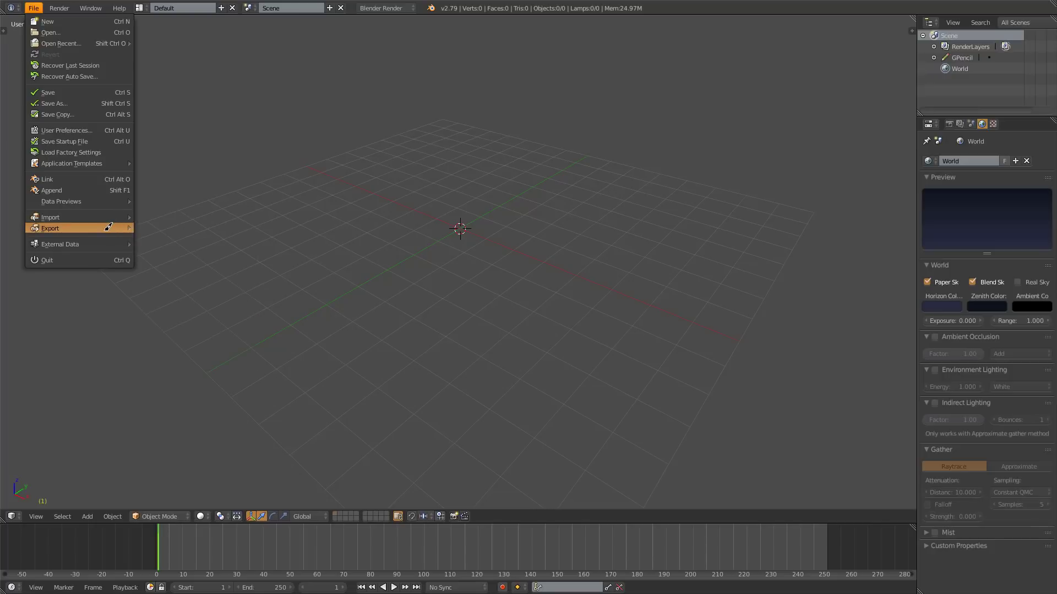
{"action": "mouse_move", "coordinate": [91, 8]}
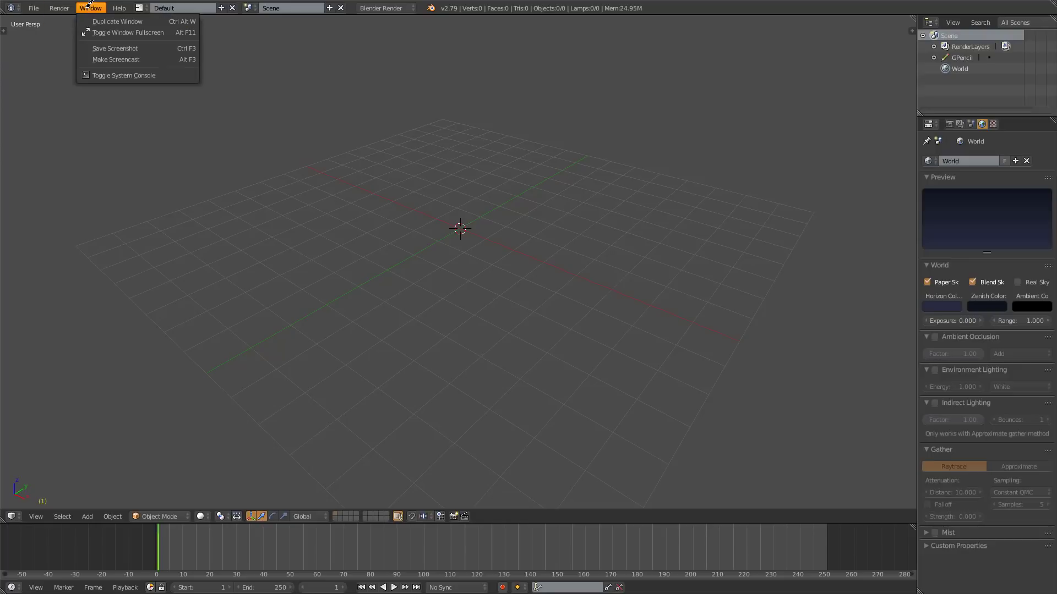
{"action": "left_click", "coordinate": [105, 32]}
{"action": "left_click", "coordinate": [110, 42]}
{"action": "left_click", "coordinate": [98, 5]}
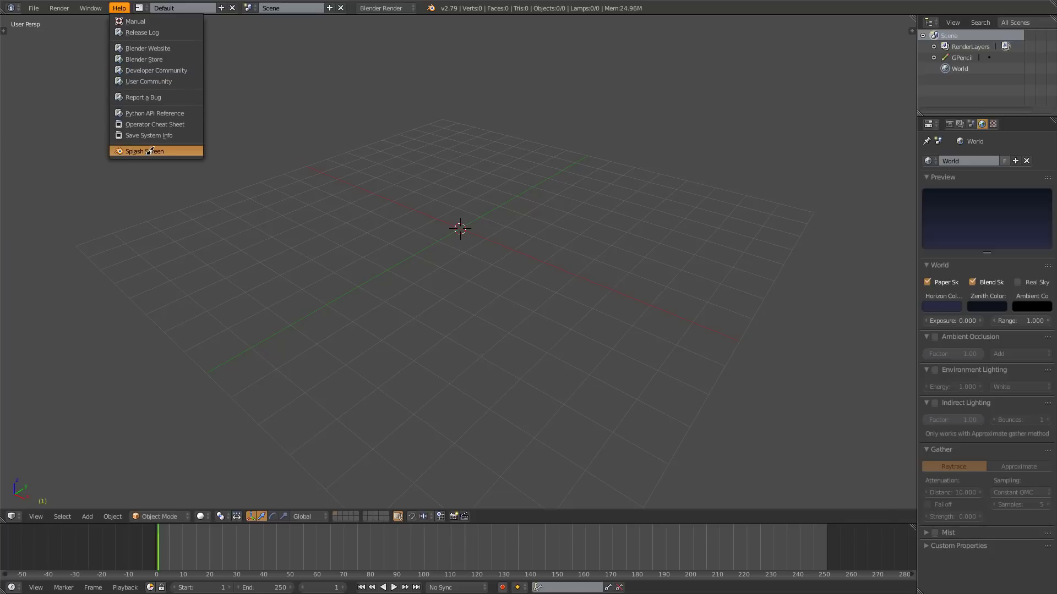
{"action": "left_click", "coordinate": [151, 148]}
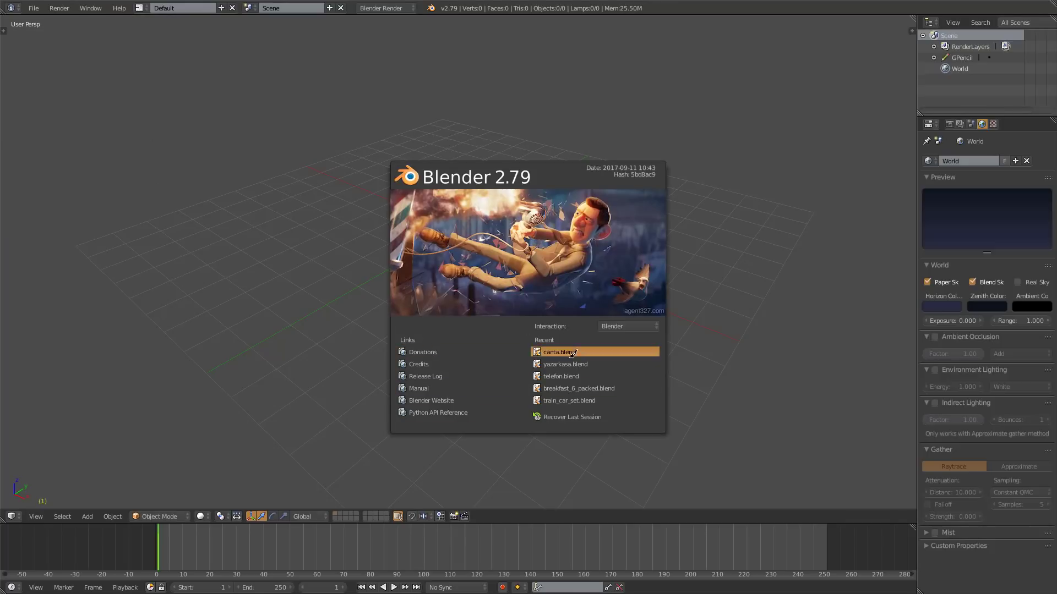
{"action": "left_click", "coordinate": [618, 325]}
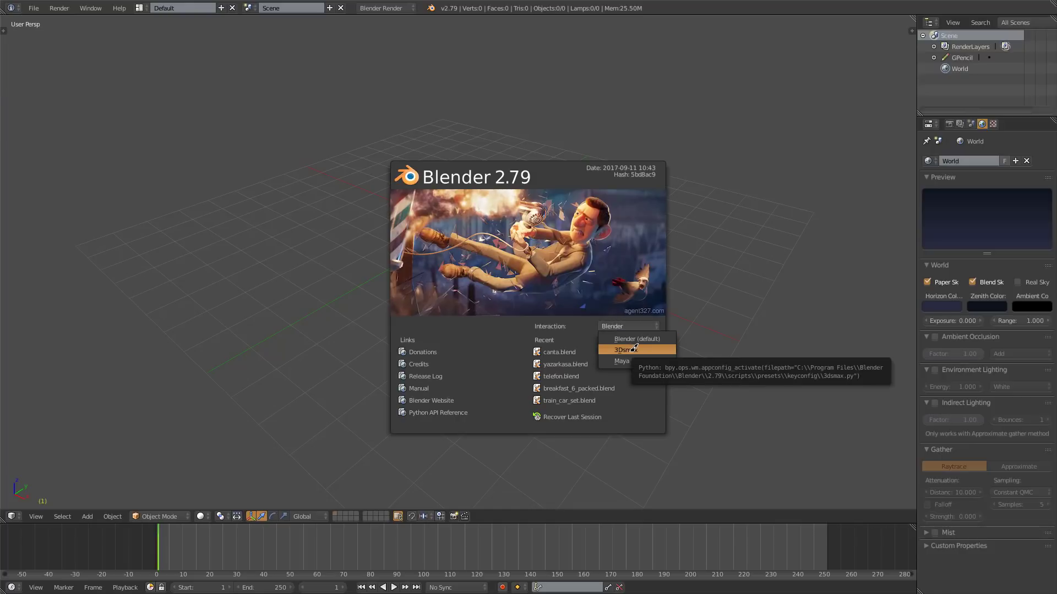
{"action": "left_click", "coordinate": [631, 336]}
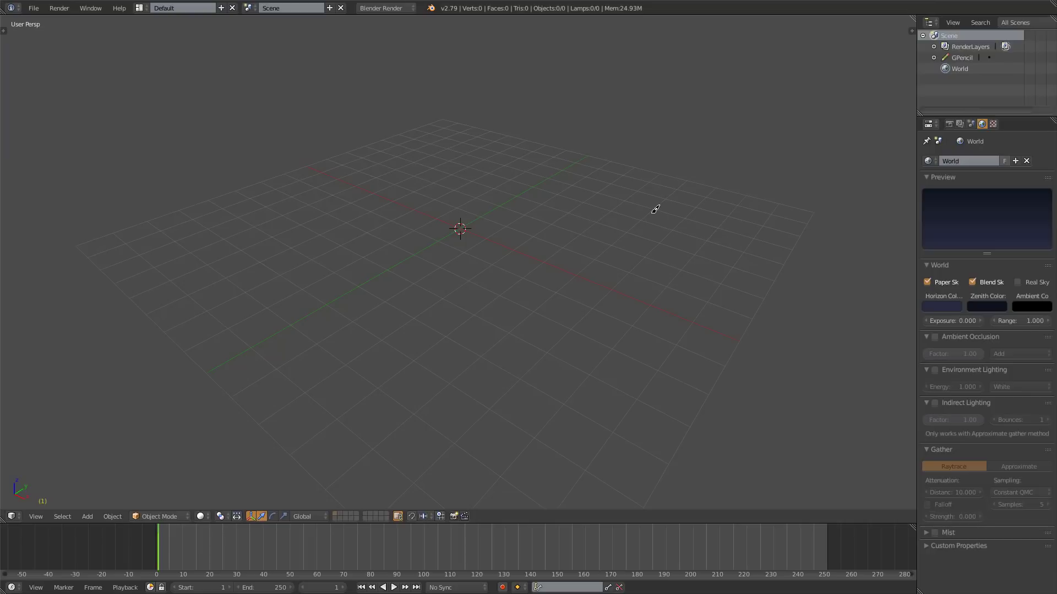
{"action": "left_click", "coordinate": [397, 8]}
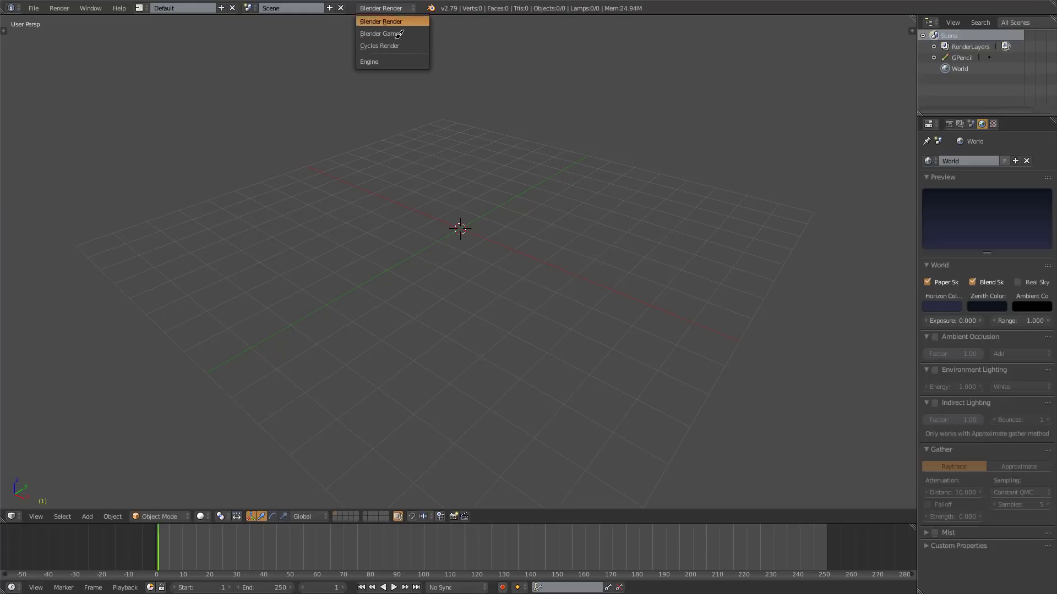
Browse the scene menus, switch to the Game Logic layout, then back to Default.
{"action": "left_click", "coordinate": [247, 6]}
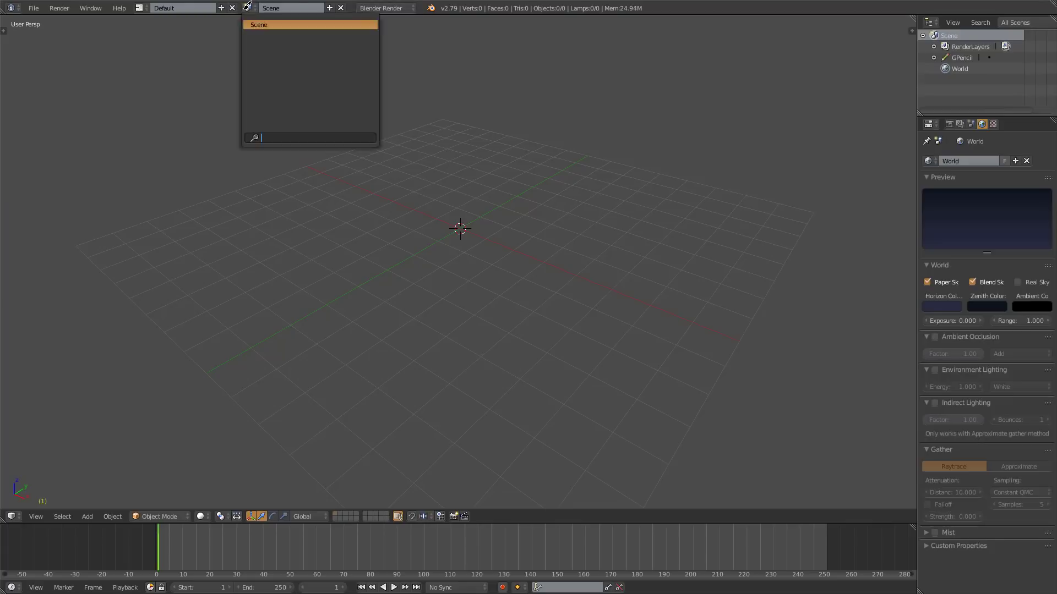
{"action": "left_click", "coordinate": [329, 7]}
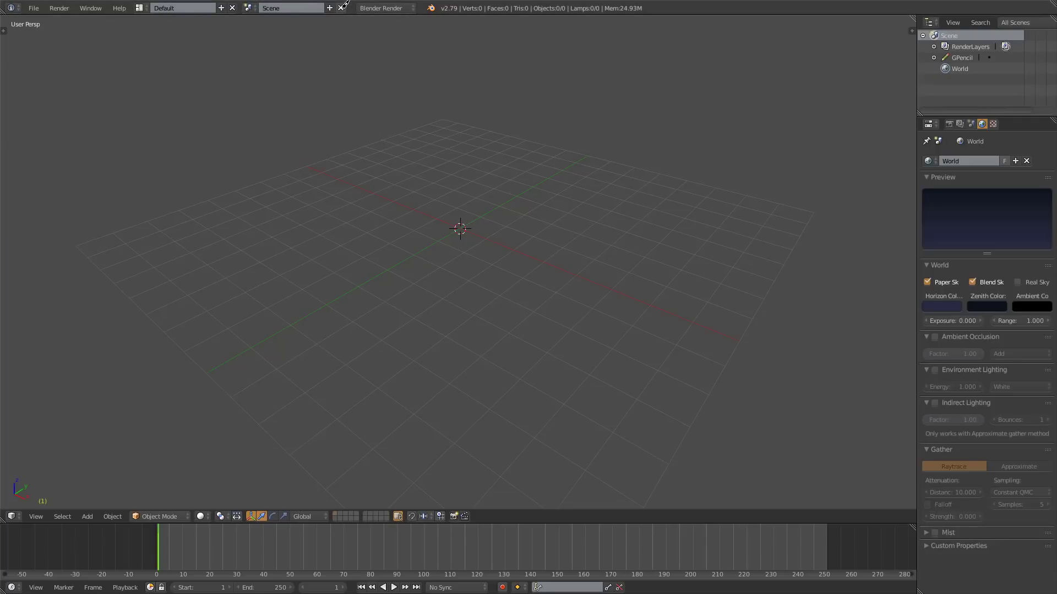
{"action": "left_click", "coordinate": [139, 8]}
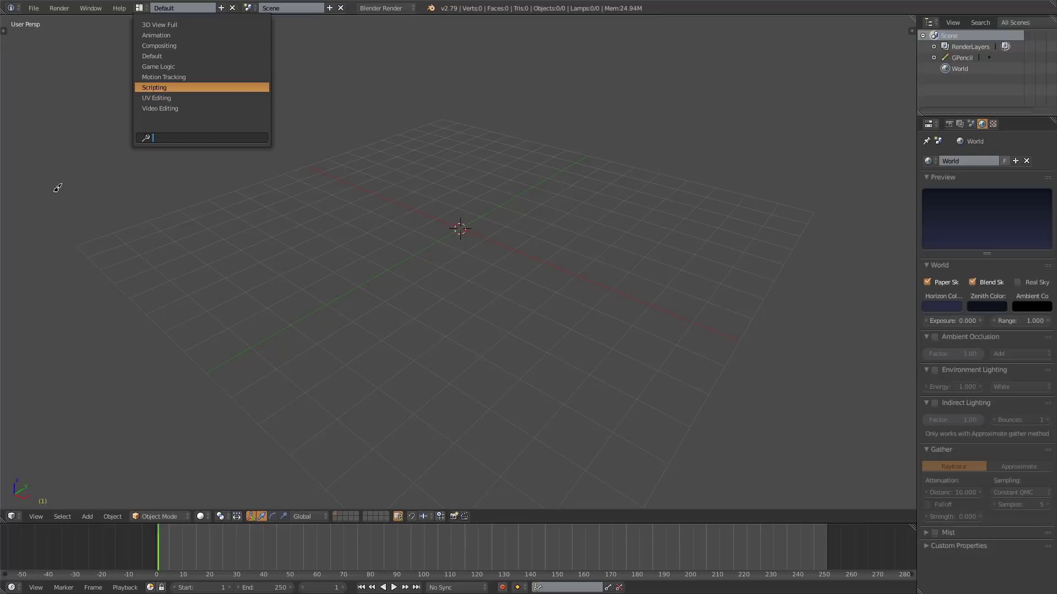
{"action": "left_click", "coordinate": [191, 66]}
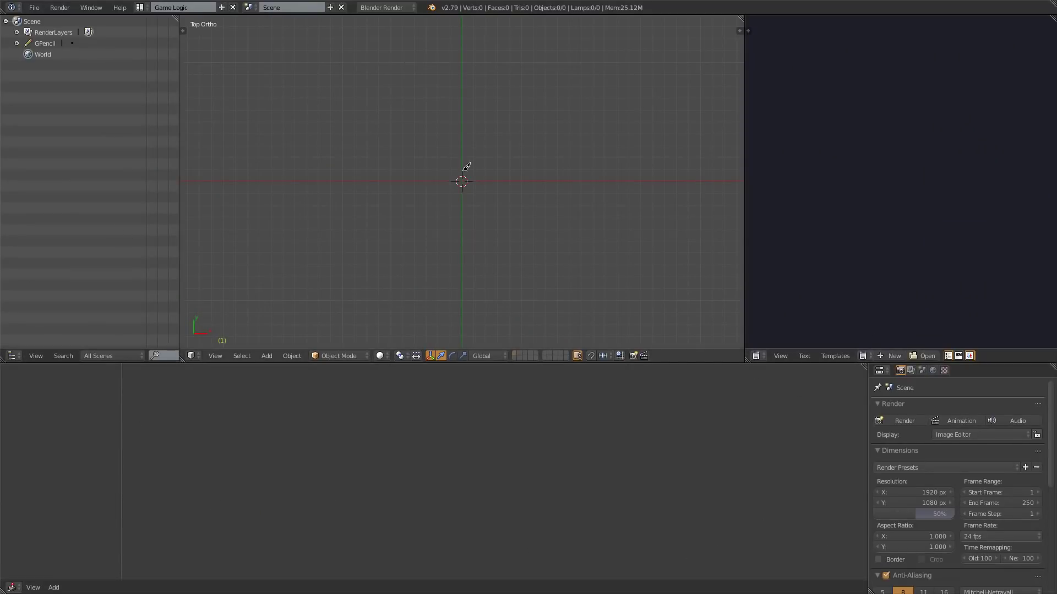
{"action": "left_click", "coordinate": [141, 7]}
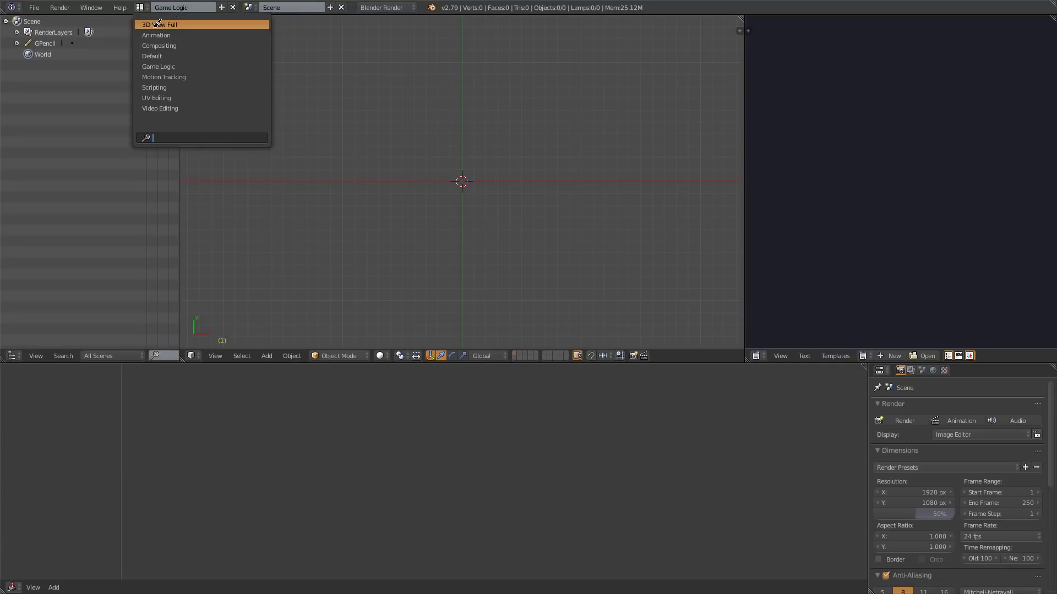
{"action": "left_click", "coordinate": [169, 53]}
Play the animation, scrub to frame 25, stop and rewind to the start.
{"action": "key", "text": "t"}
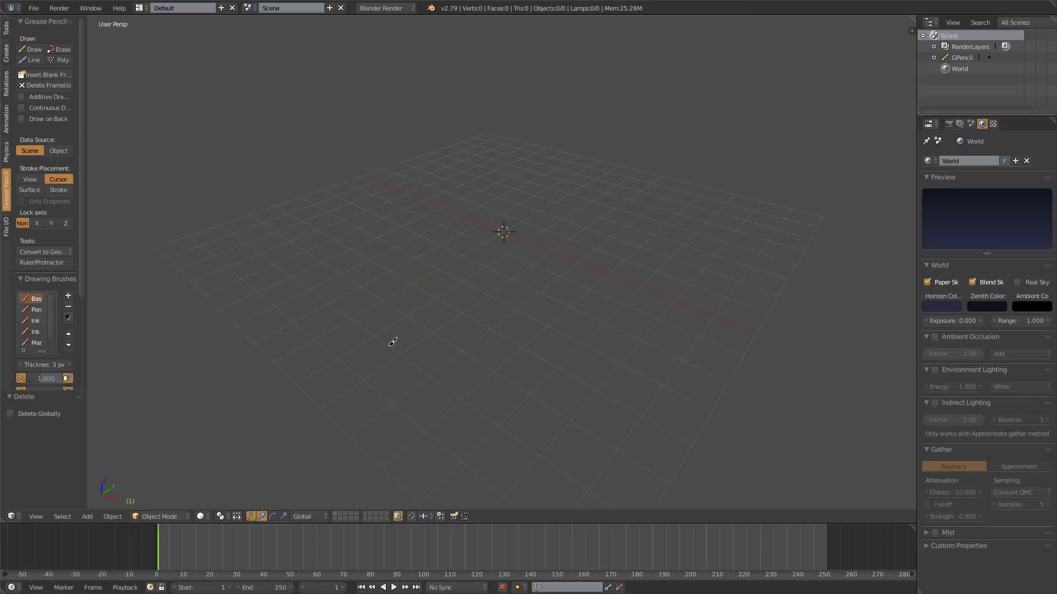
{"action": "key", "text": "alt+a"}
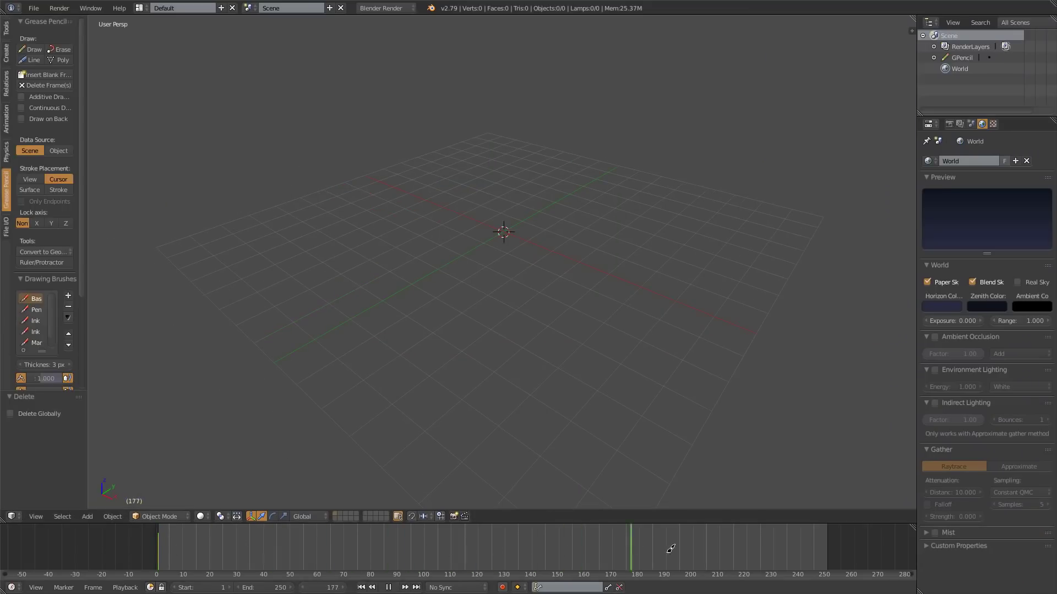
{"action": "left_click_drag", "start_coordinate": [509, 552], "coordinate": [156, 553]}
{"action": "key", "text": "alt+a"}
{"action": "left_click", "coordinate": [11, 588]}
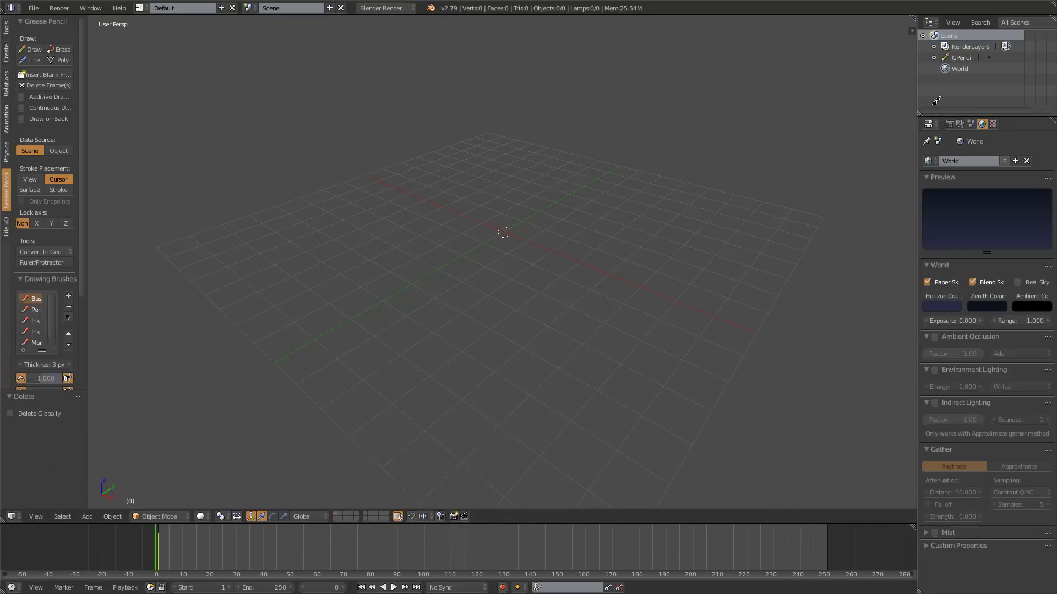
Browse the Properties tabs back to Render settings and tilt the view from above.
{"action": "left_click", "coordinate": [950, 123]}
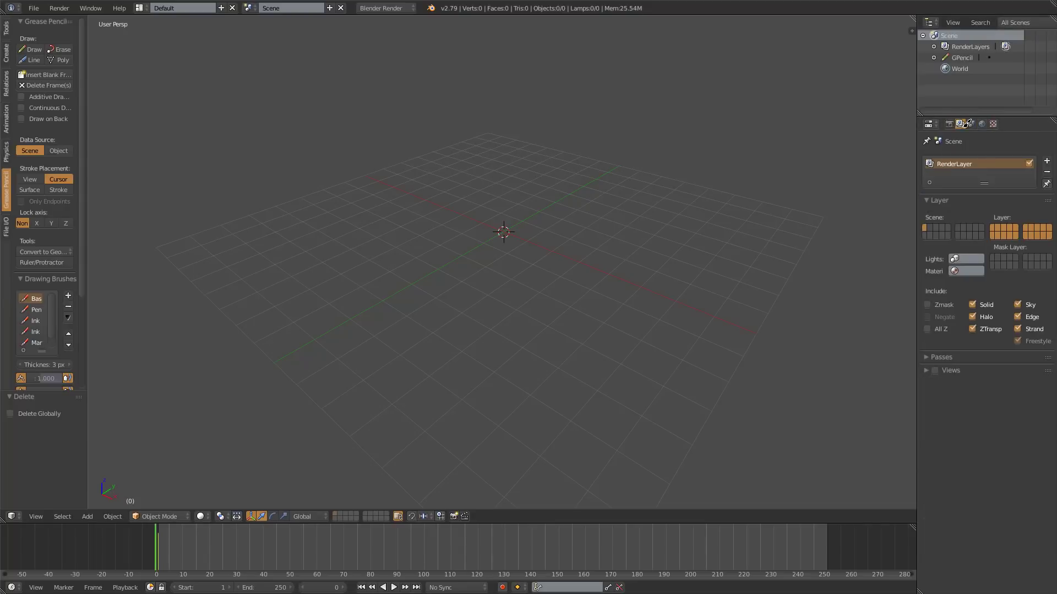
{"action": "left_click", "coordinate": [970, 123]}
{"action": "left_click", "coordinate": [993, 122]}
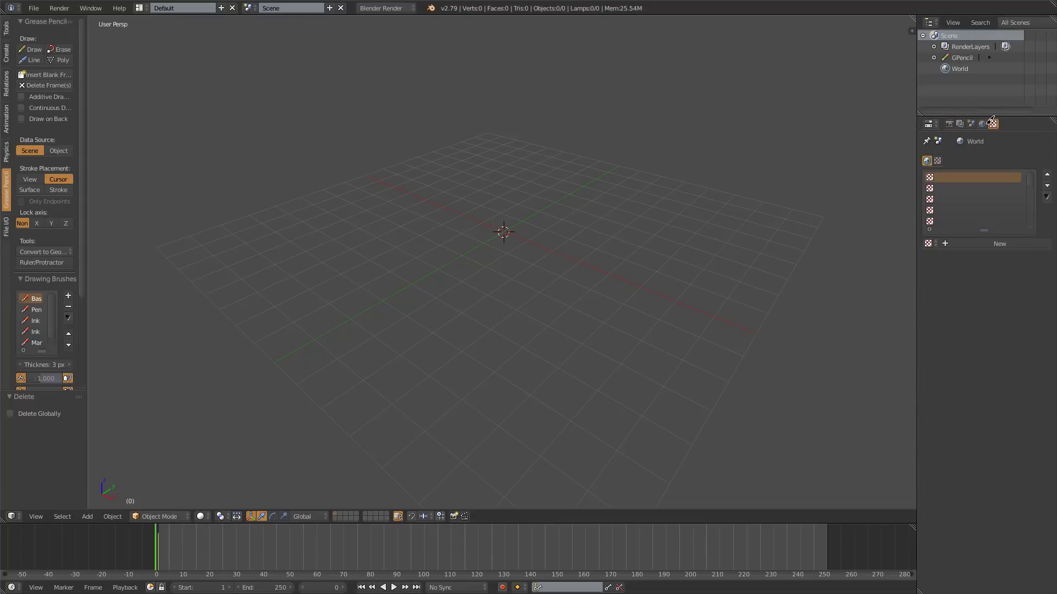
{"action": "left_click", "coordinate": [959, 123]}
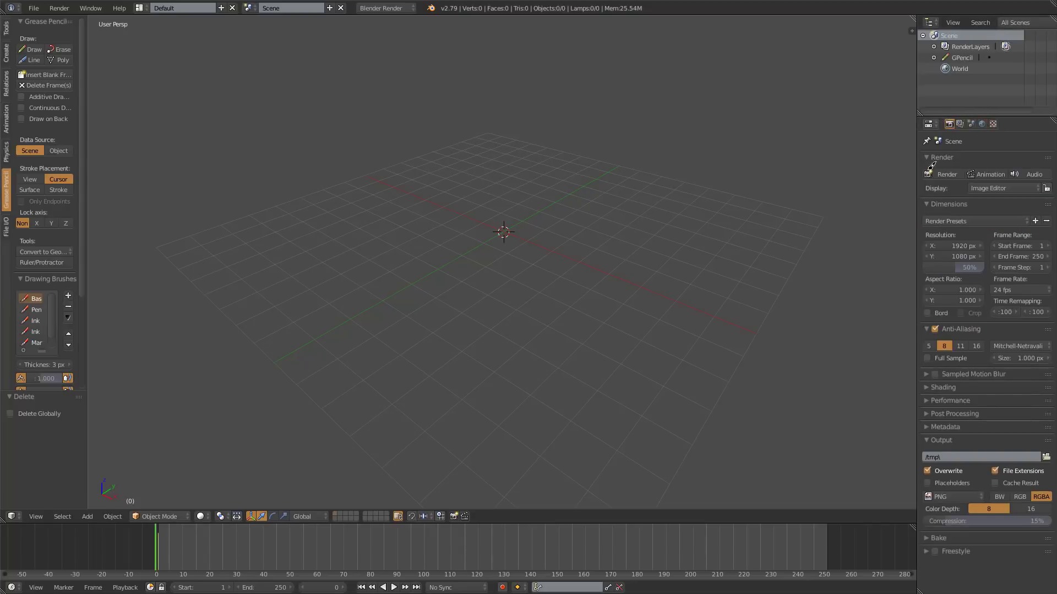
{"action": "left_click", "coordinate": [930, 123]}
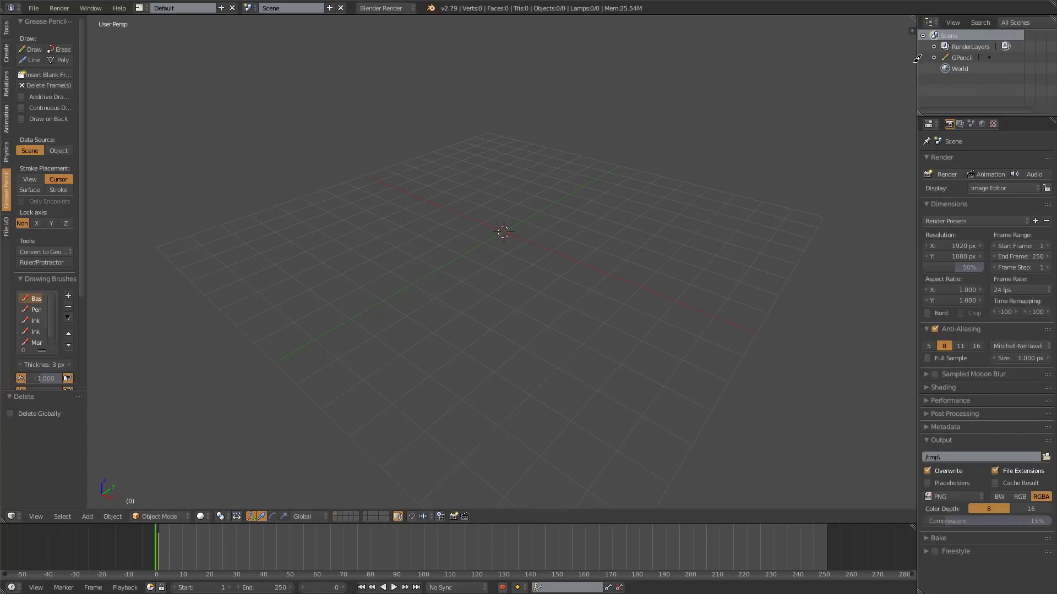
{"action": "middle_click_drag", "start_coordinate": [574, 173], "coordinate": [577, 242]}
Open the splash screen from the Blender logo and dismiss it again.
{"action": "left_click", "coordinate": [434, 7]}
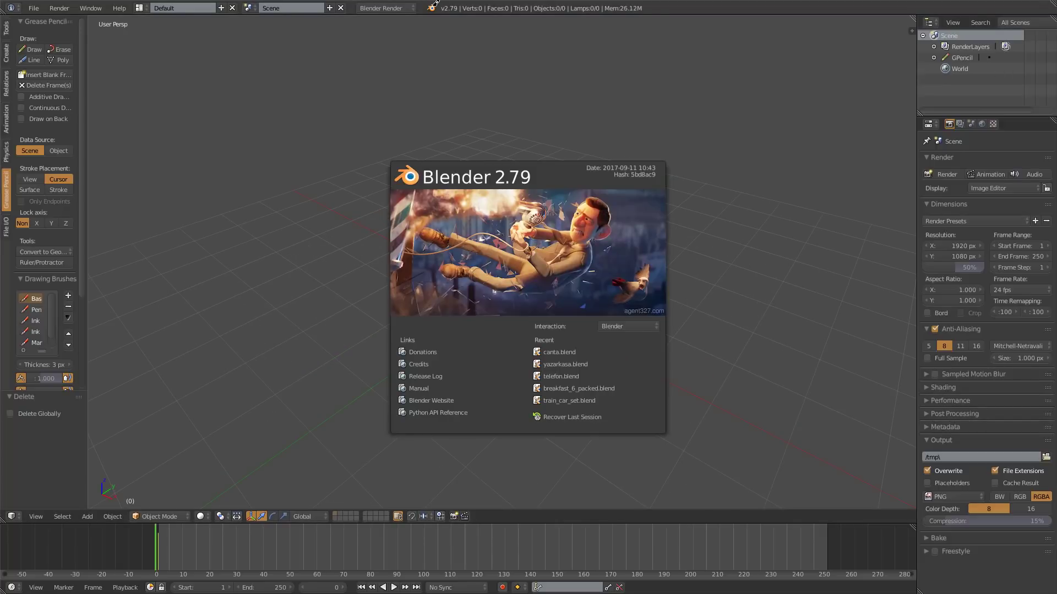
{"action": "left_click", "coordinate": [435, 5]}
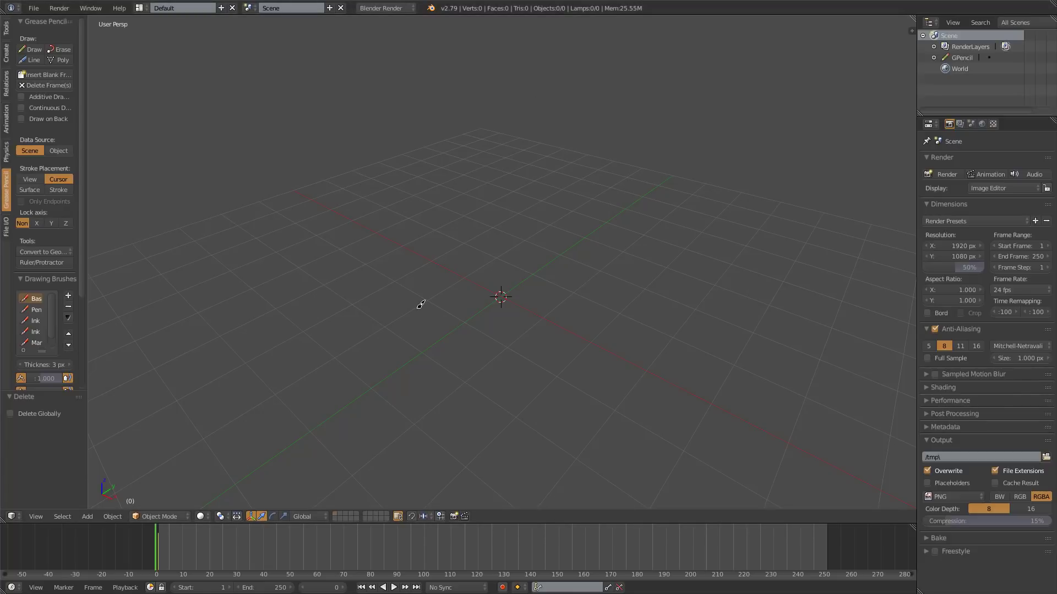
Orbit the view and add a Mesh > Cube at the 3D cursor.
{"action": "middle_click_drag", "start_coordinate": [431, 312], "coordinate": [560, 276]}
{"action": "key", "text": "shift+a"}
{"action": "mouse_move", "coordinate": [505, 266]}
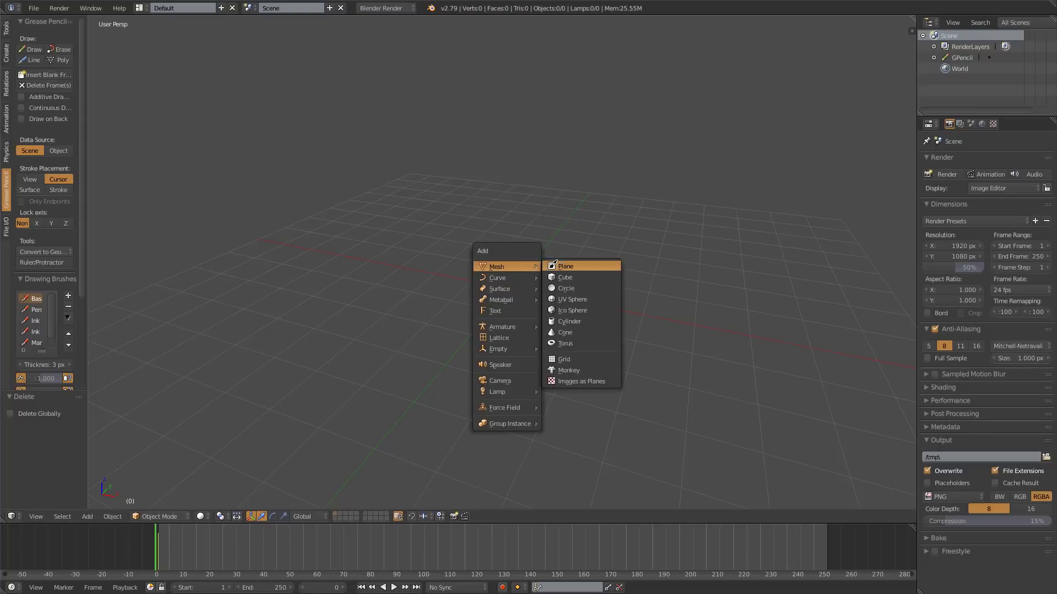
{"action": "left_click", "coordinate": [561, 270]}
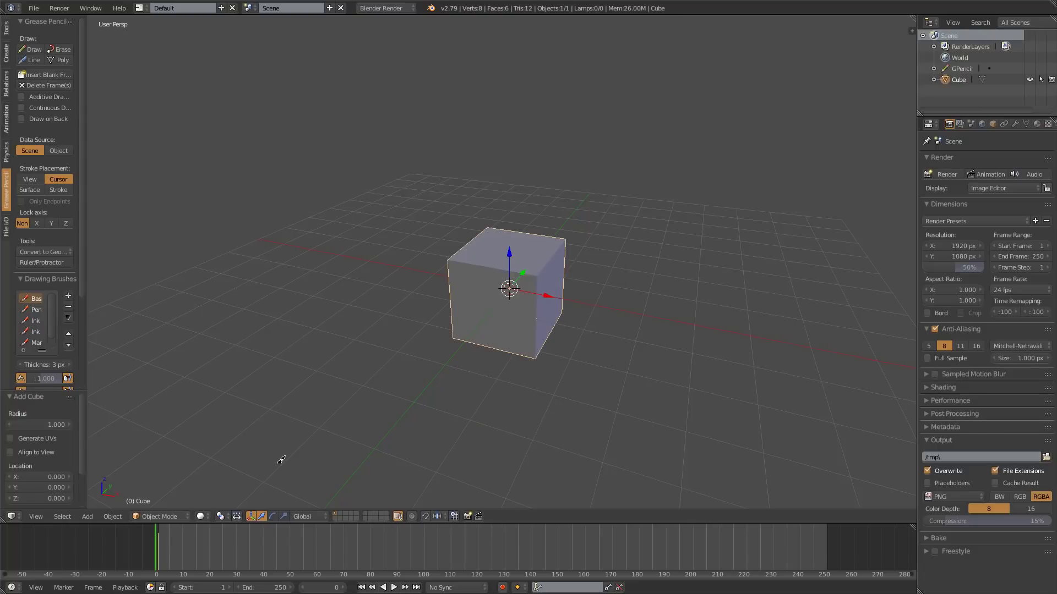
Switch the manipulator to rotation and back to move, keeping Global orientation.
{"action": "left_click", "coordinate": [272, 516], "text": "shift"}
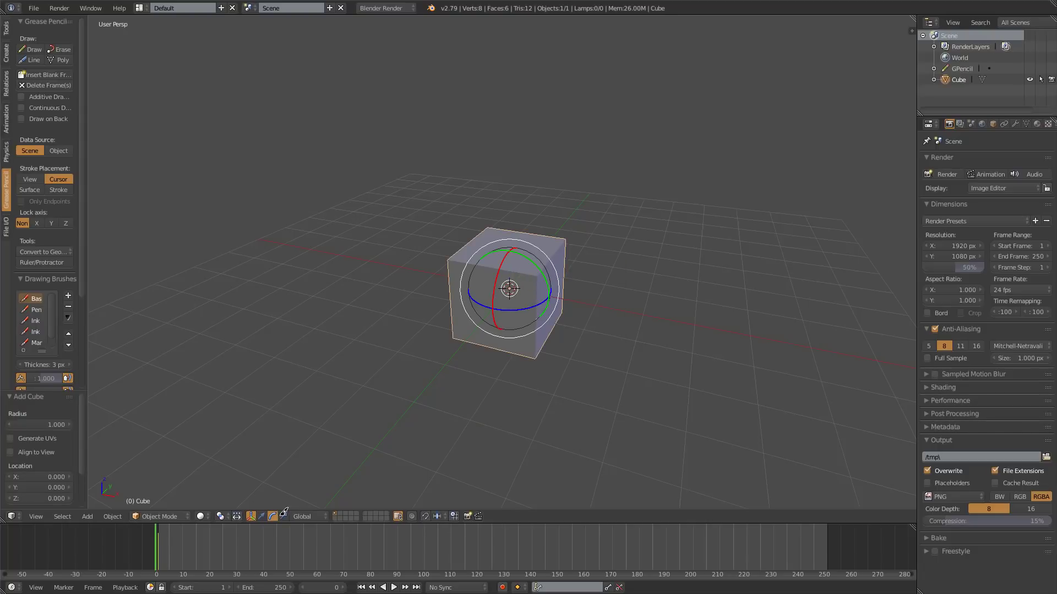
{"action": "left_click", "coordinate": [284, 516], "text": "shift"}
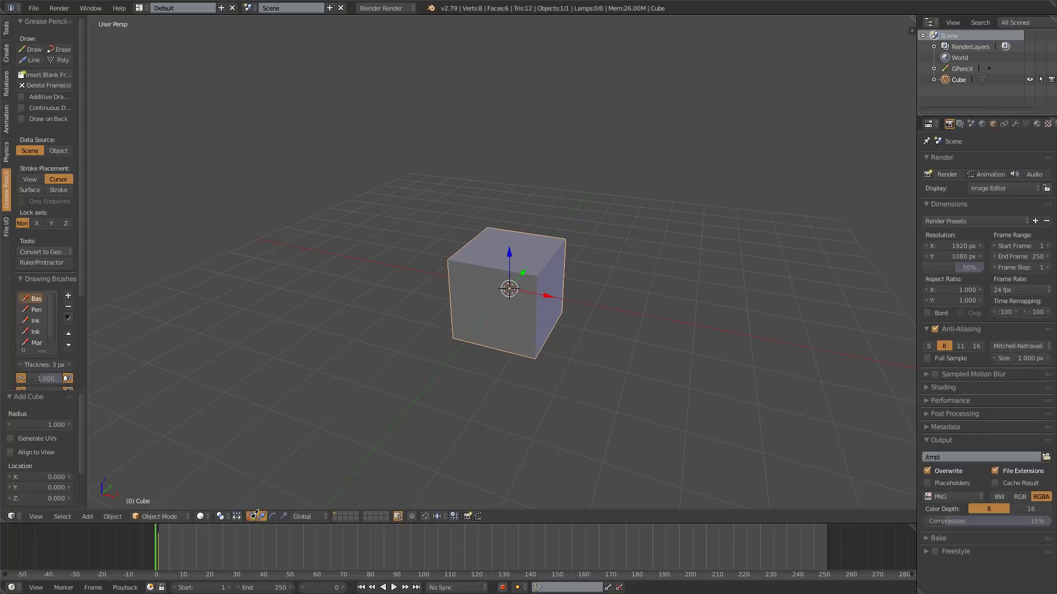
{"action": "left_click", "coordinate": [283, 516]}
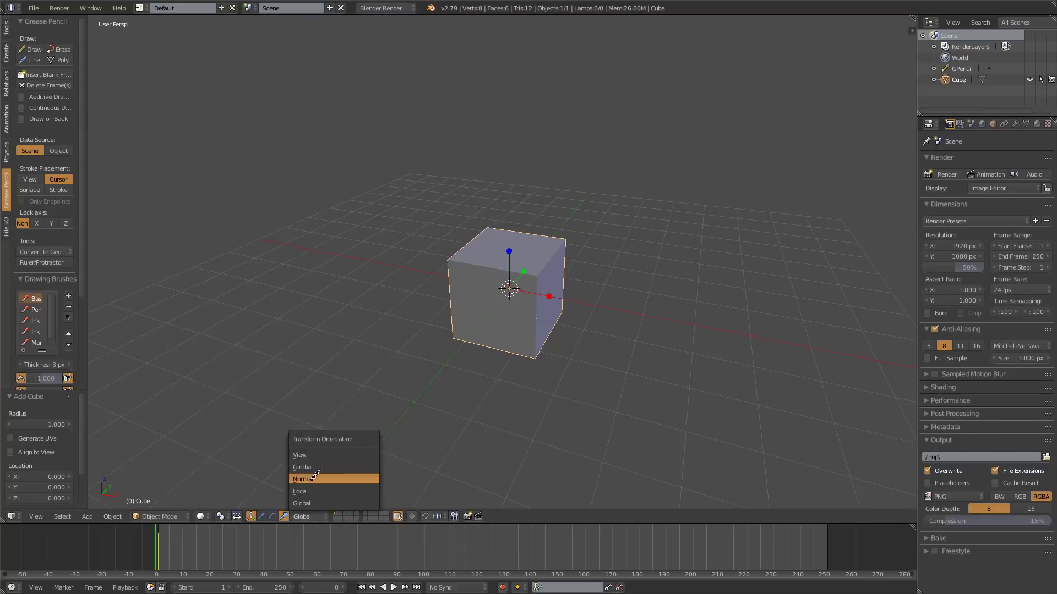
{"action": "left_click", "coordinate": [330, 503]}
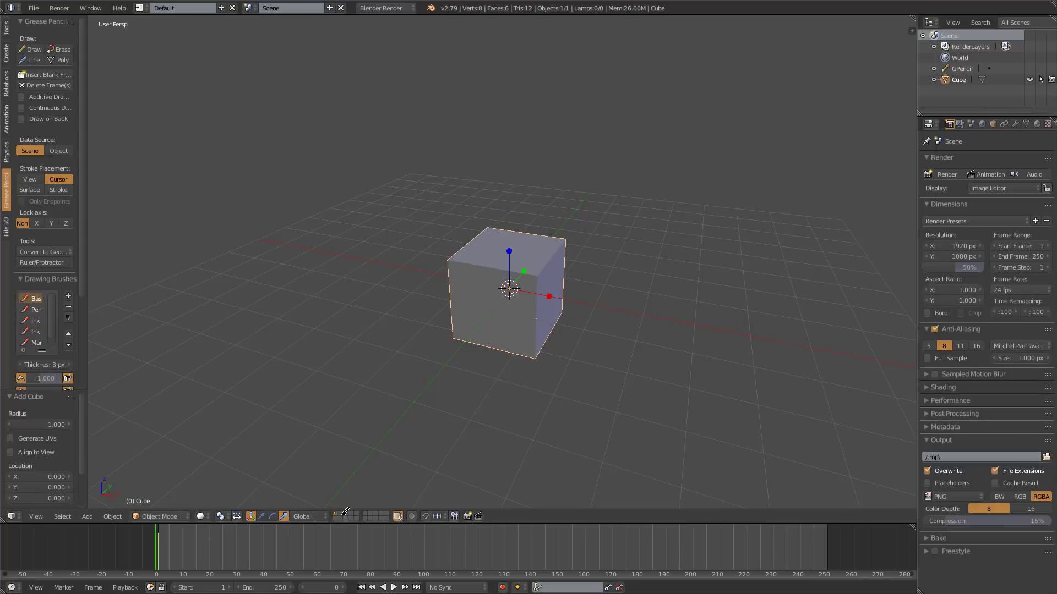
Switch between scene layers back to the cube's layer, then toggle proportional editing on and off.
{"action": "key", "text": "x"}
{"action": "key", "text": "Return"}
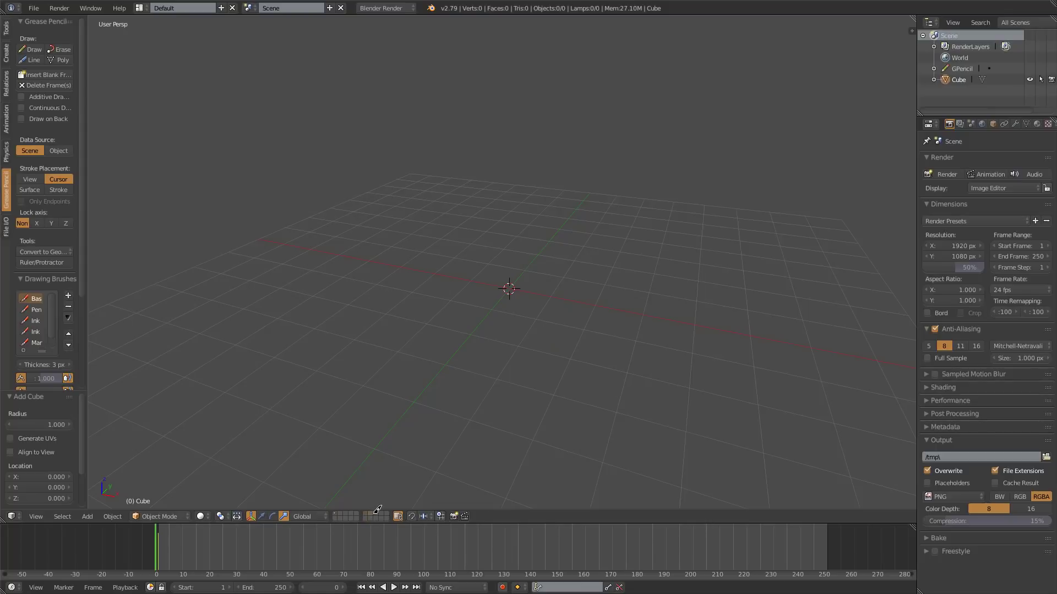
{"action": "left_click", "coordinate": [337, 513]}
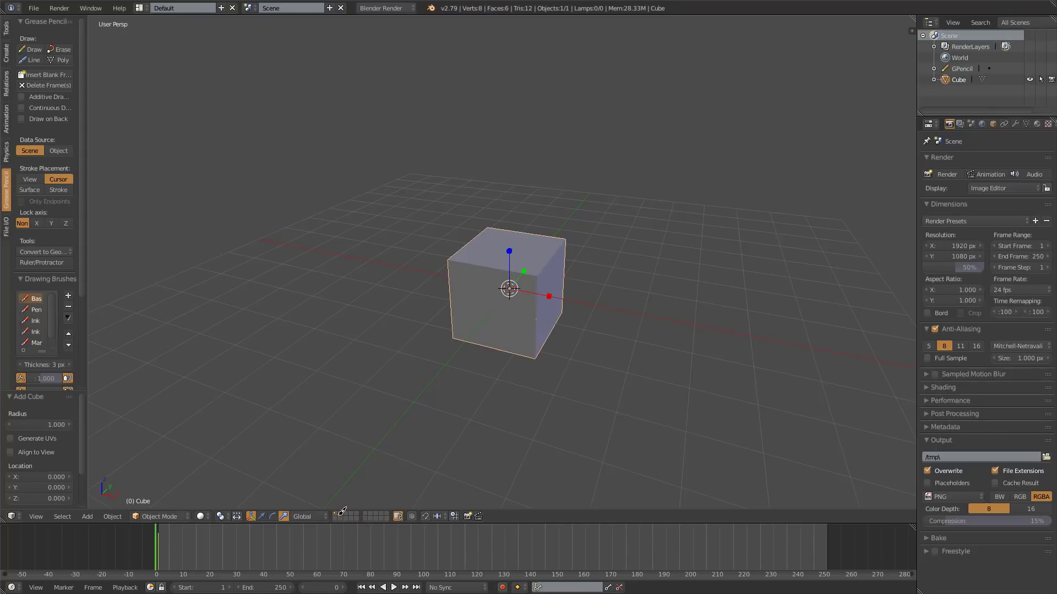
{"action": "left_click", "coordinate": [340, 513]}
{"action": "left_click", "coordinate": [349, 513]}
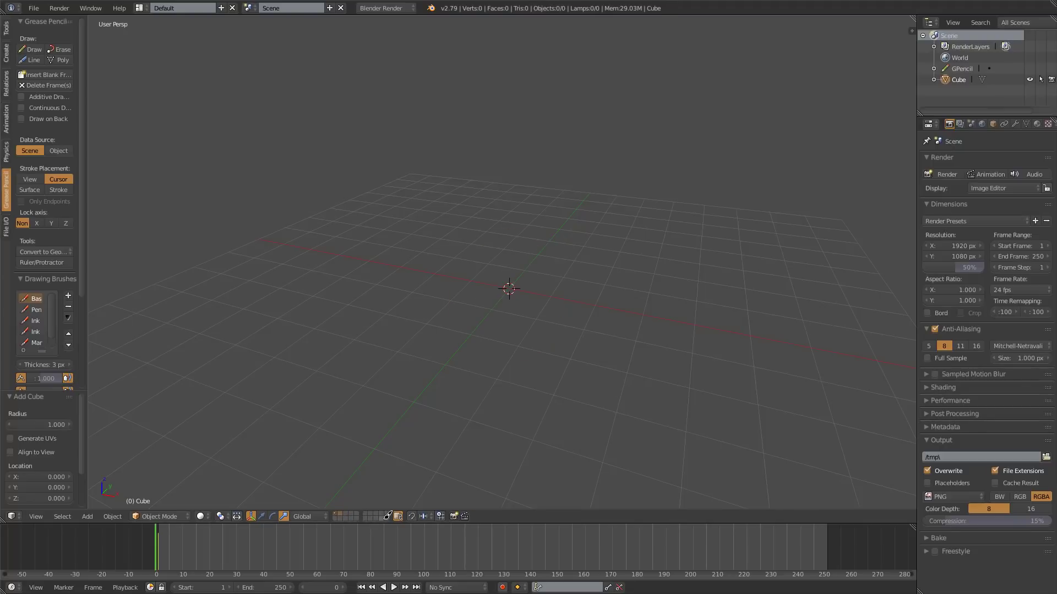
{"action": "left_click", "coordinate": [339, 511]}
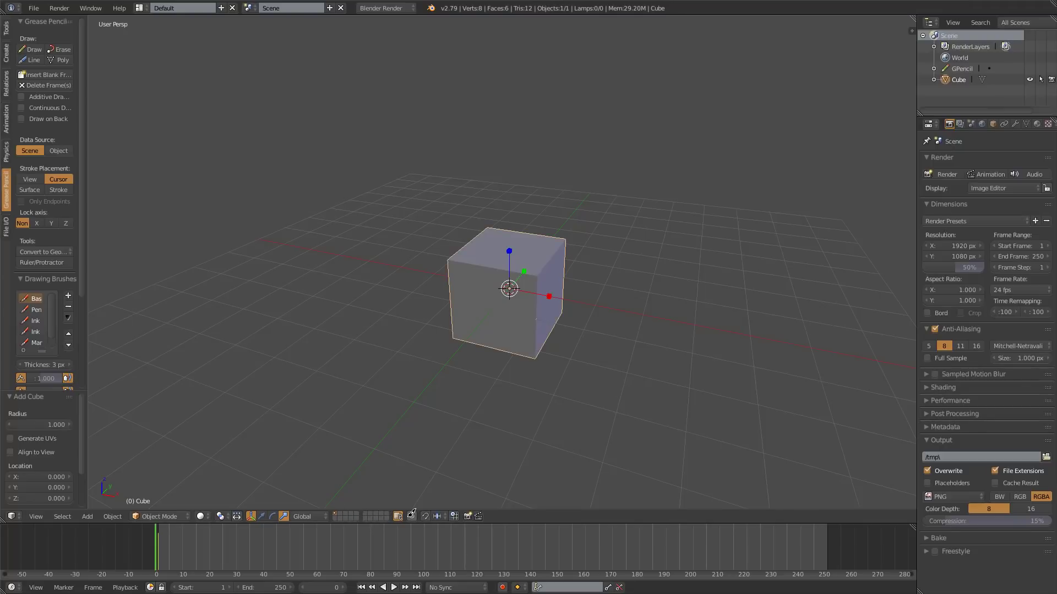
{"action": "left_click", "coordinate": [410, 514]}
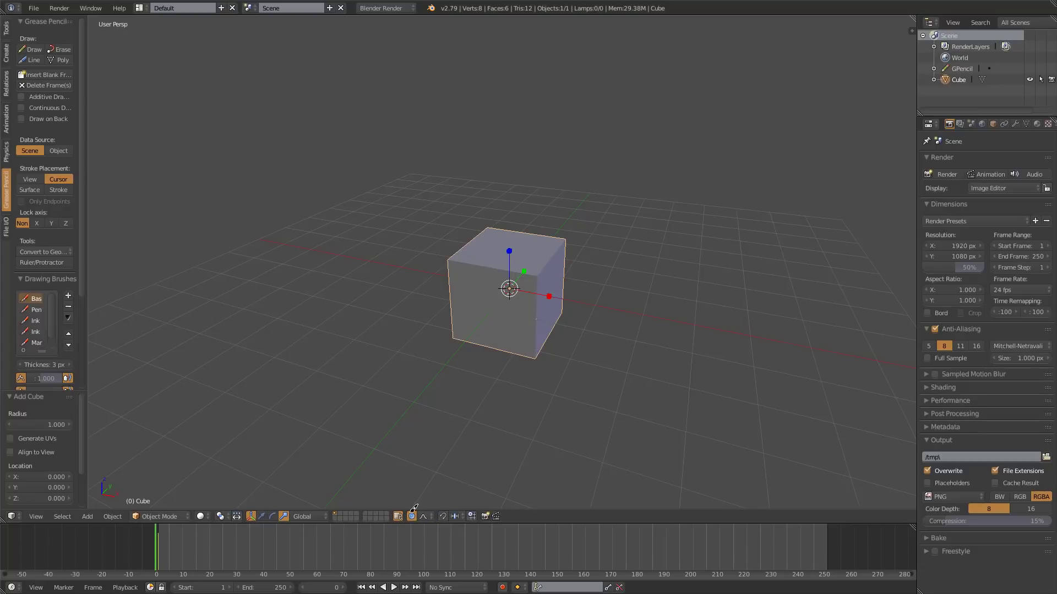
{"action": "left_click", "coordinate": [412, 516]}
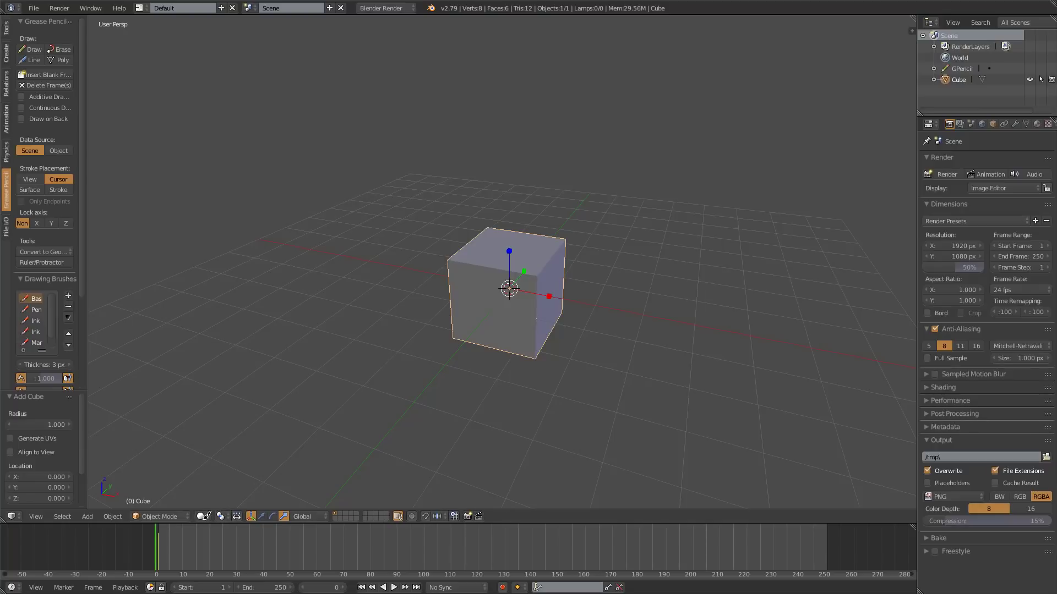
Enter Edit Mode and drag the cube's top-front-left vertex down into a slanted wedge.
{"action": "left_click", "coordinate": [169, 514]}
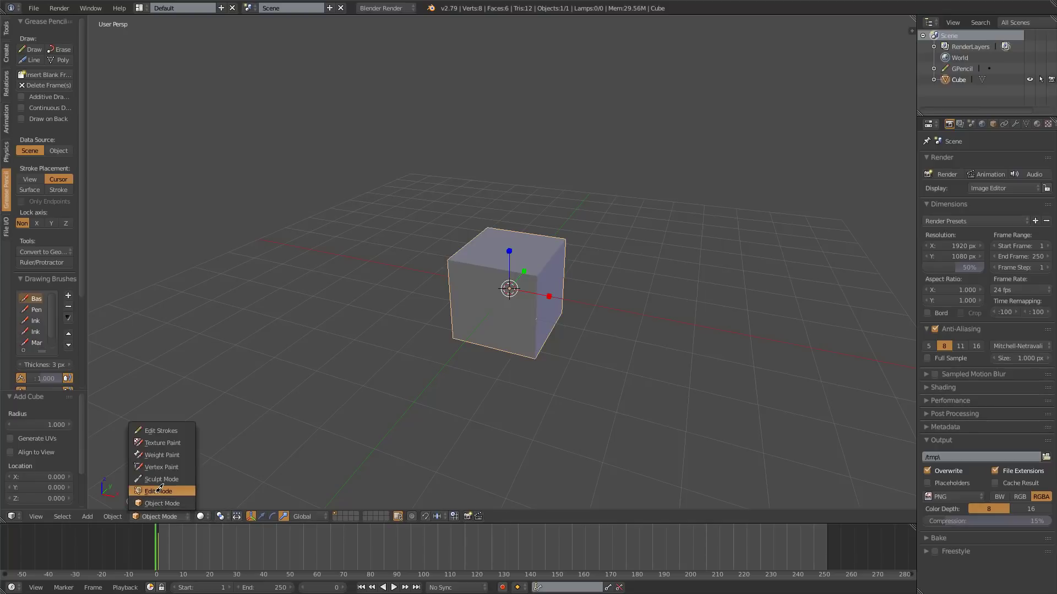
{"action": "left_click", "coordinate": [158, 492]}
{"action": "right_click", "coordinate": [448, 260]}
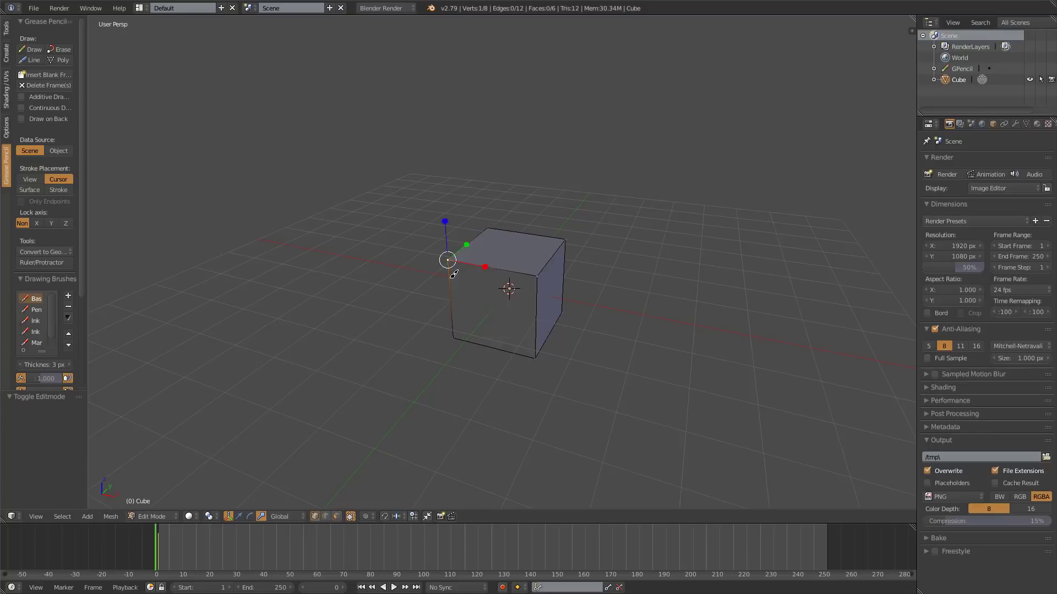
{"action": "key", "text": "g"}
{"action": "left_click", "coordinate": [456, 339]}
Return to Object Mode, try and cancel a cube move, and browse the mode list.
{"action": "left_click", "coordinate": [165, 516]}
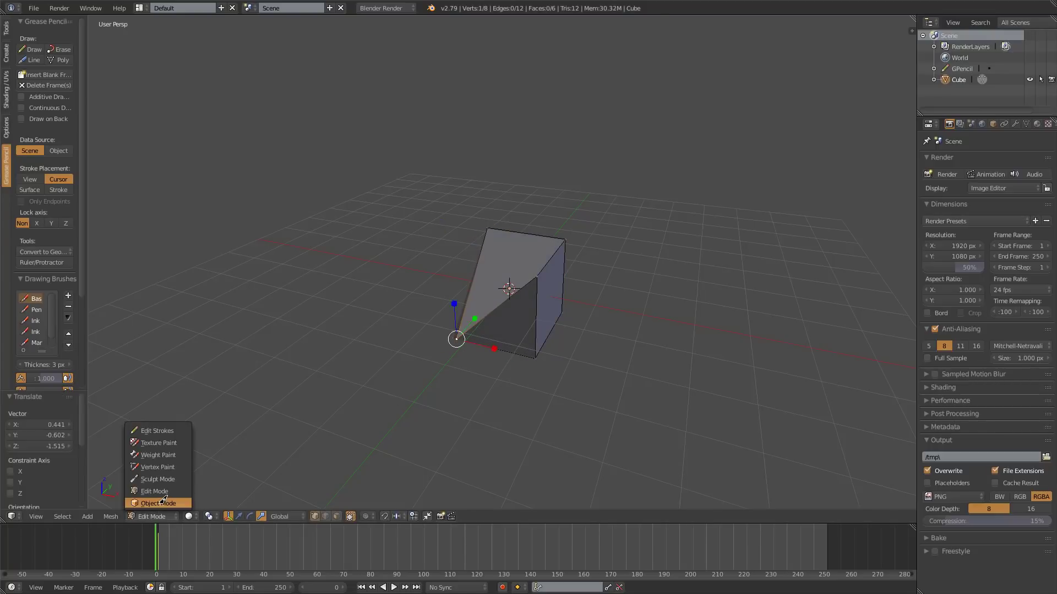
{"action": "left_click", "coordinate": [163, 502]}
{"action": "key", "text": "g"}
{"action": "key", "text": "Escape"}
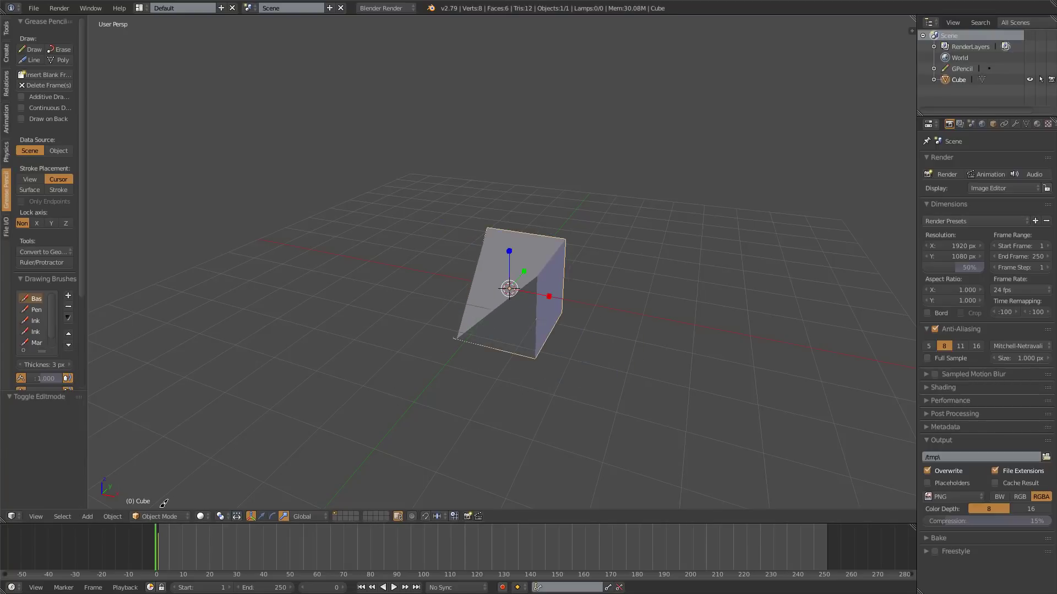
{"action": "left_click", "coordinate": [161, 516]}
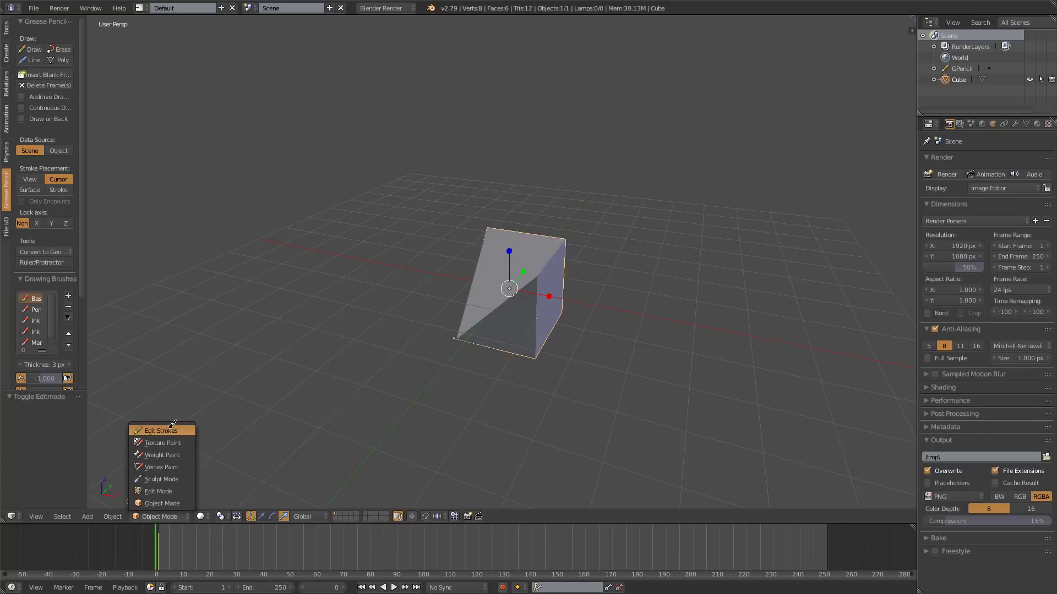
{"action": "left_click", "coordinate": [111, 516]}
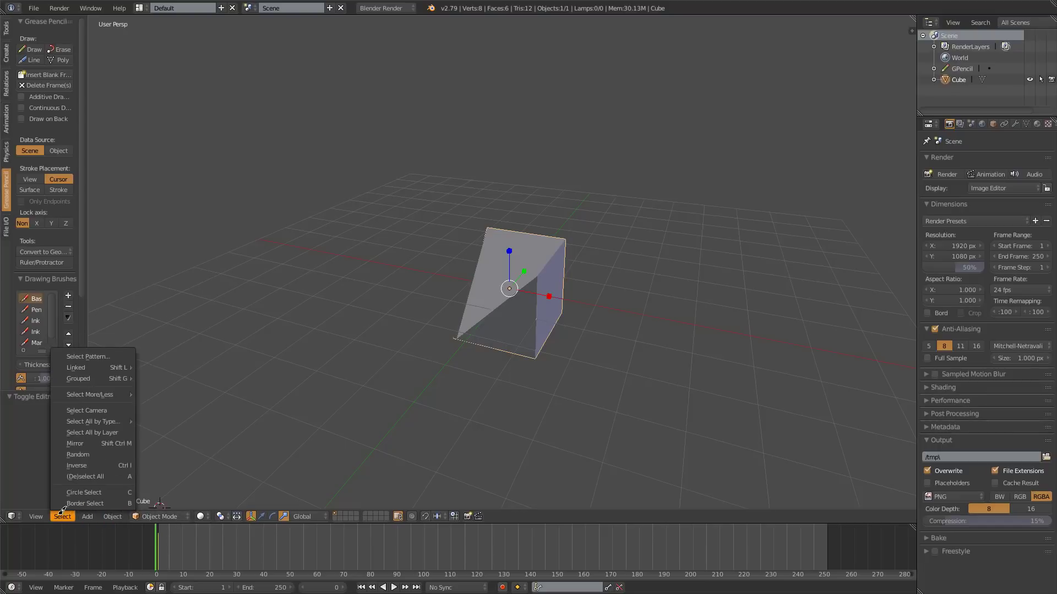
Browse the Object and Add menus, the Tool Shelf Create tab, and the Shift+A add list.
{"action": "left_click", "coordinate": [108, 513]}
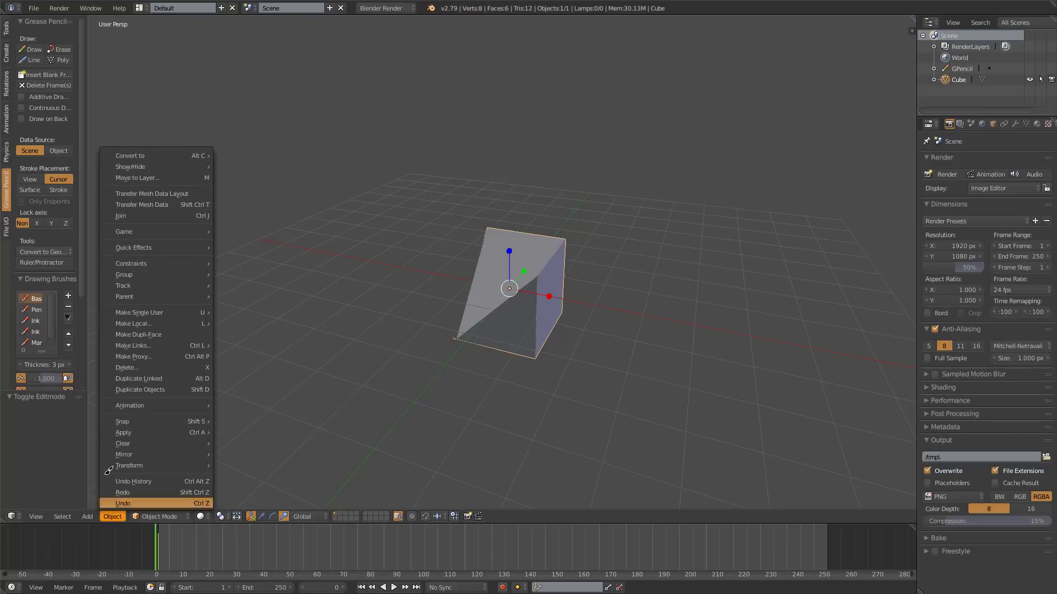
{"action": "left_click", "coordinate": [88, 516]}
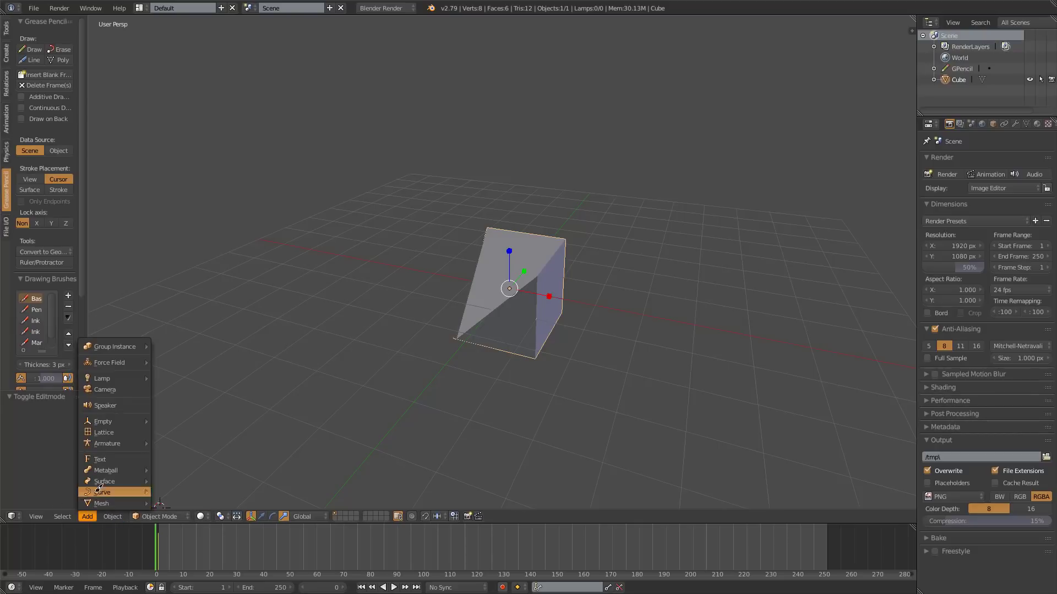
{"action": "left_click", "coordinate": [7, 32]}
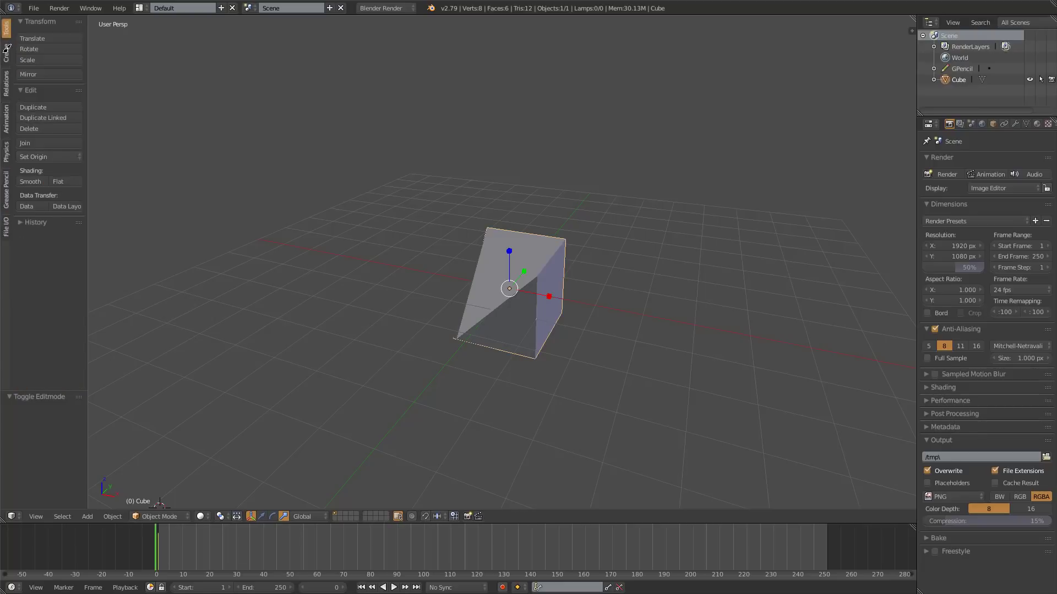
{"action": "left_click", "coordinate": [6, 53]}
{"action": "key", "text": "shift+a"}
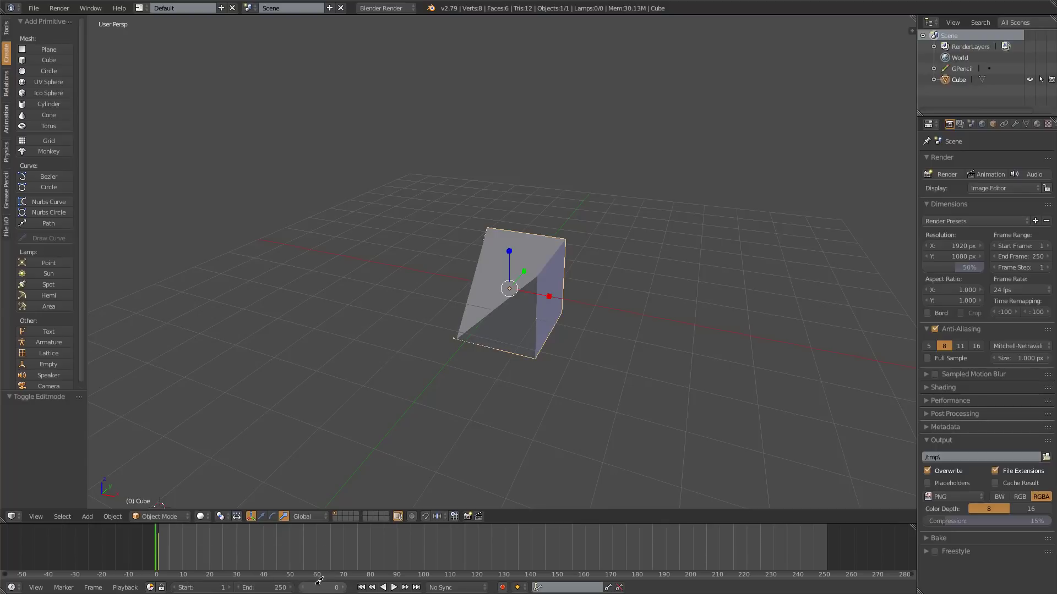
Set the current frame to 56, play briefly, keep No Sync, and toggle auto-keyframe on and off.
{"action": "left_click_drag", "start_coordinate": [308, 587], "coordinate": [341, 587]}
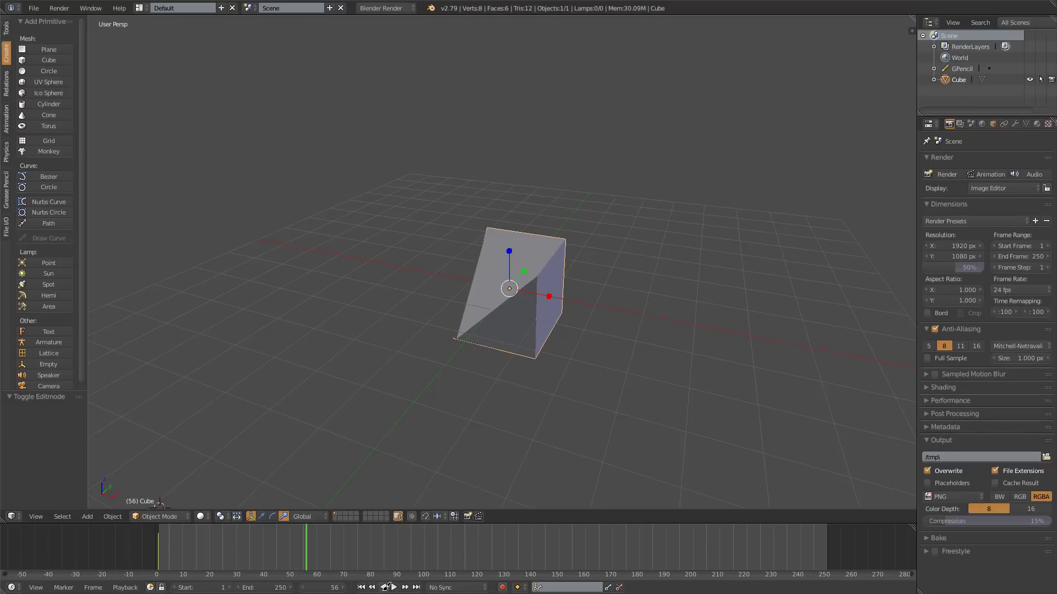
{"action": "left_click", "coordinate": [393, 587]}
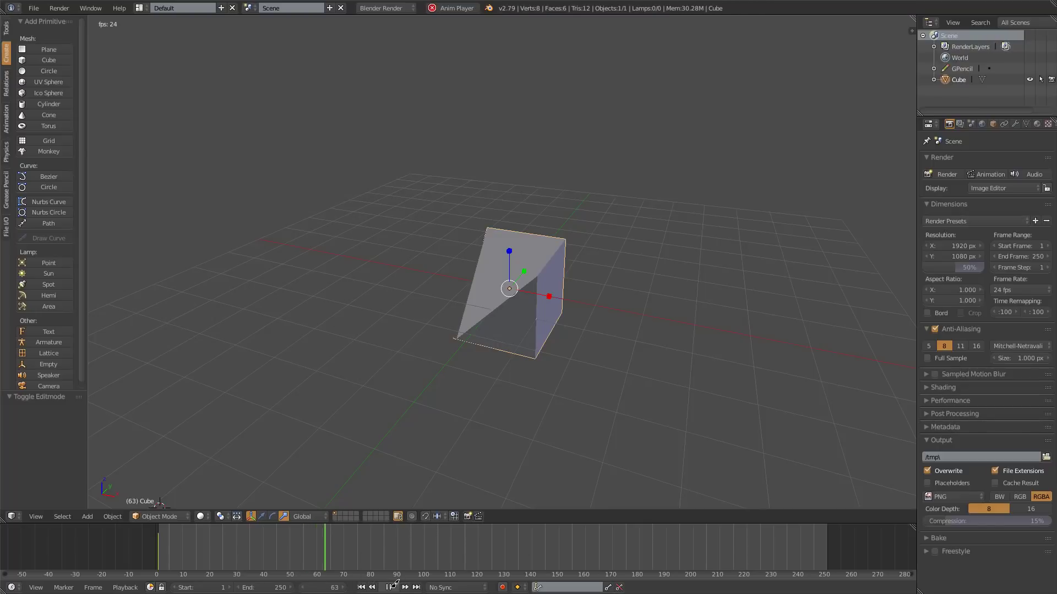
{"action": "left_click", "coordinate": [464, 587]}
{"action": "left_click", "coordinate": [458, 578]}
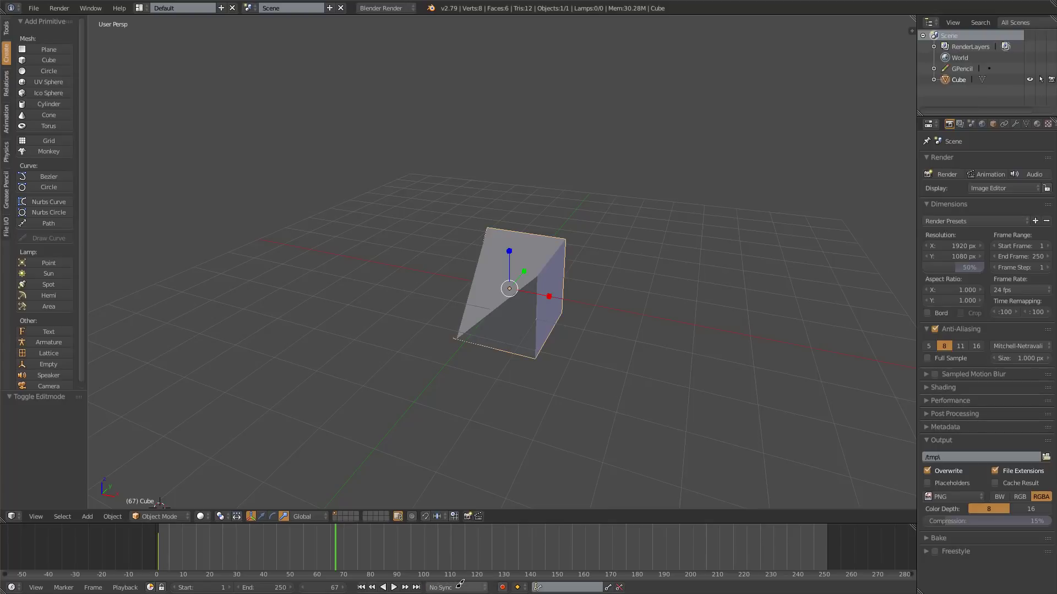
{"action": "left_click", "coordinate": [507, 586]}
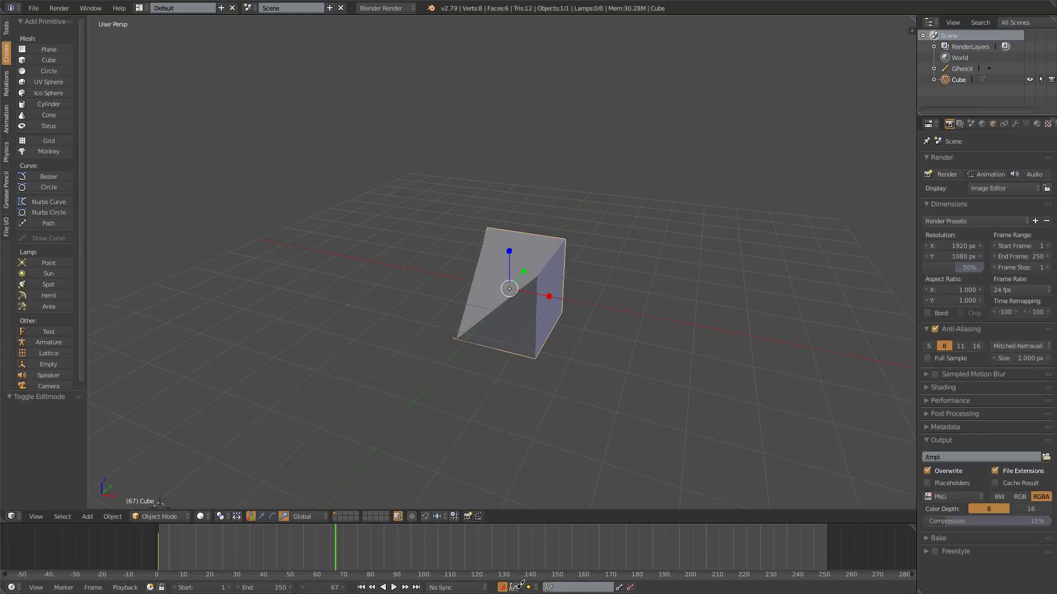
{"action": "left_click", "coordinate": [502, 587]}
Browse the timeline's keying sets, playback, view and editor-type menus.
{"action": "left_click", "coordinate": [559, 585]}
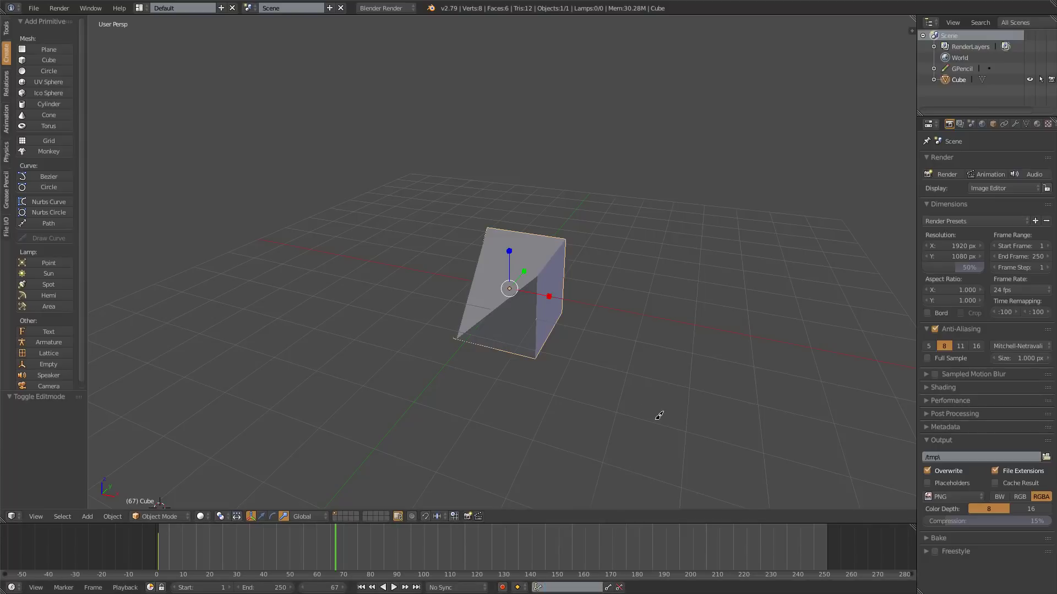
{"action": "left_click", "coordinate": [116, 581]}
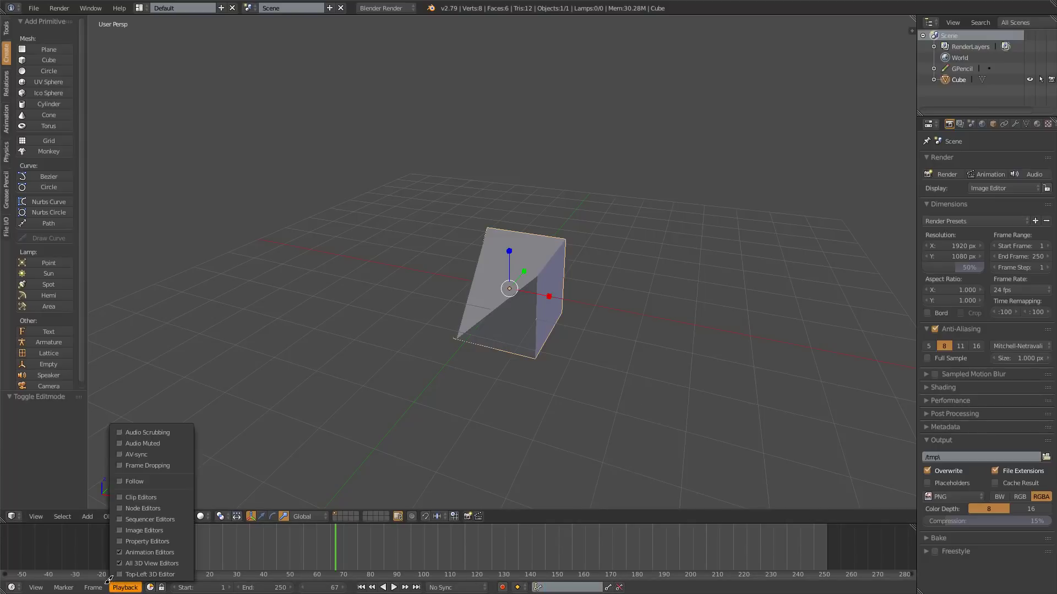
{"action": "left_click", "coordinate": [34, 587]}
{"action": "left_click", "coordinate": [14, 587]}
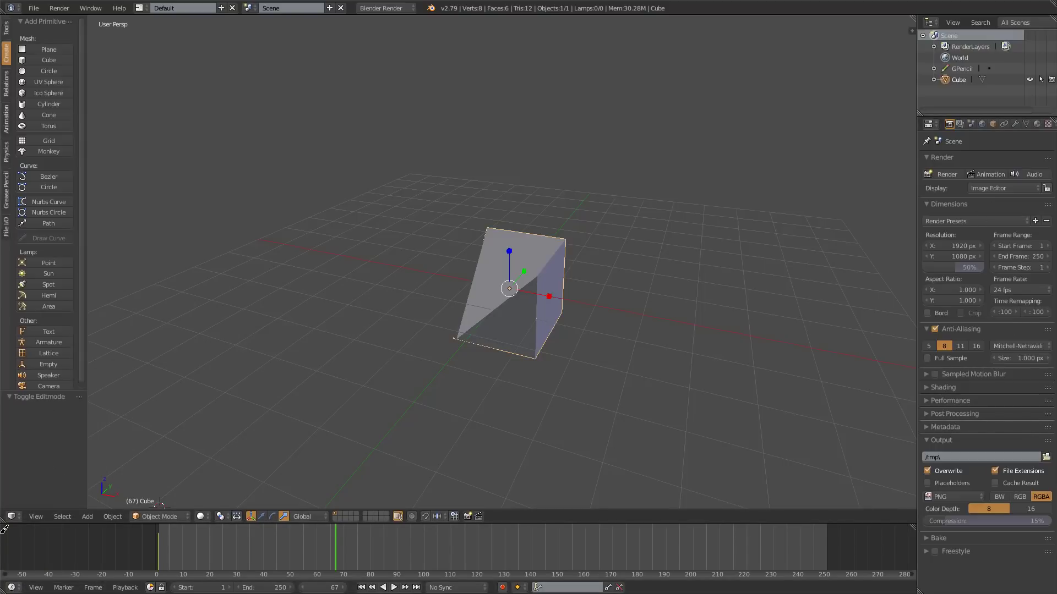
{"action": "left_click", "coordinate": [11, 587]}
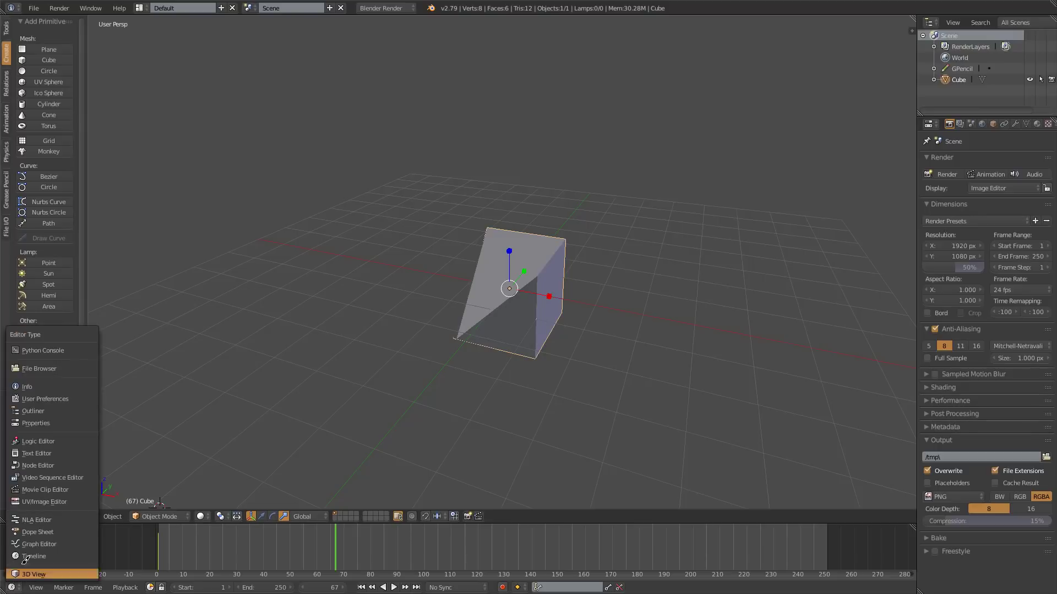
{"action": "left_click", "coordinate": [11, 586]}
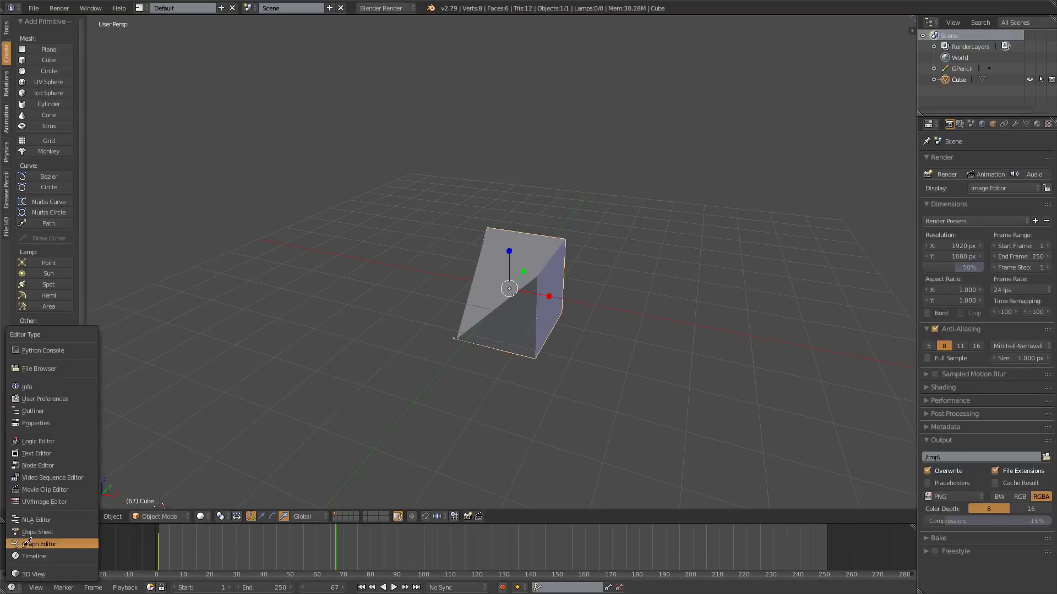
{"action": "left_click", "coordinate": [26, 544]}
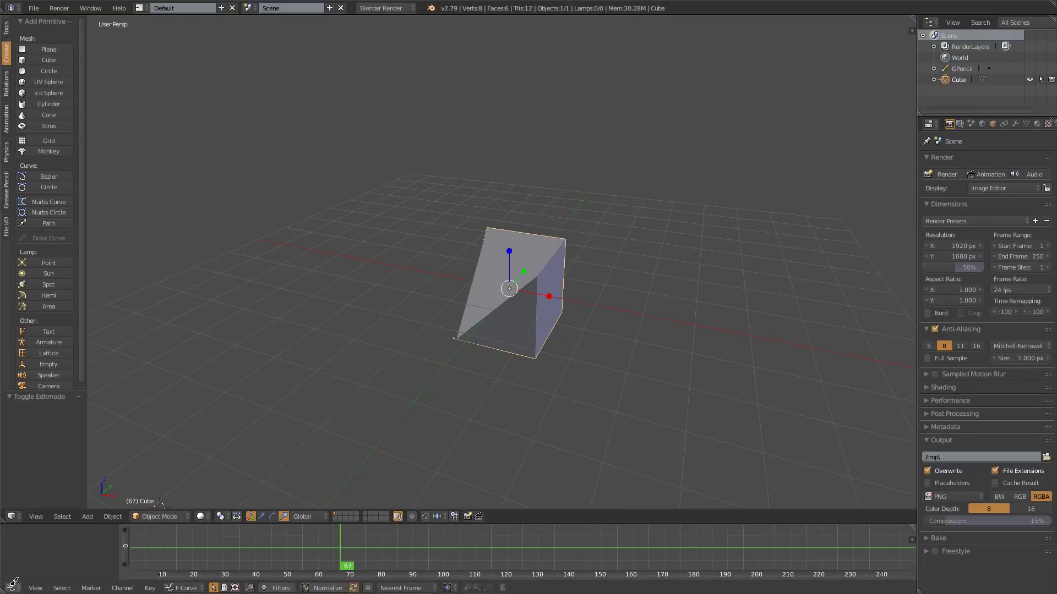
{"action": "left_click", "coordinate": [11, 587]}
{"action": "left_click", "coordinate": [37, 531]}
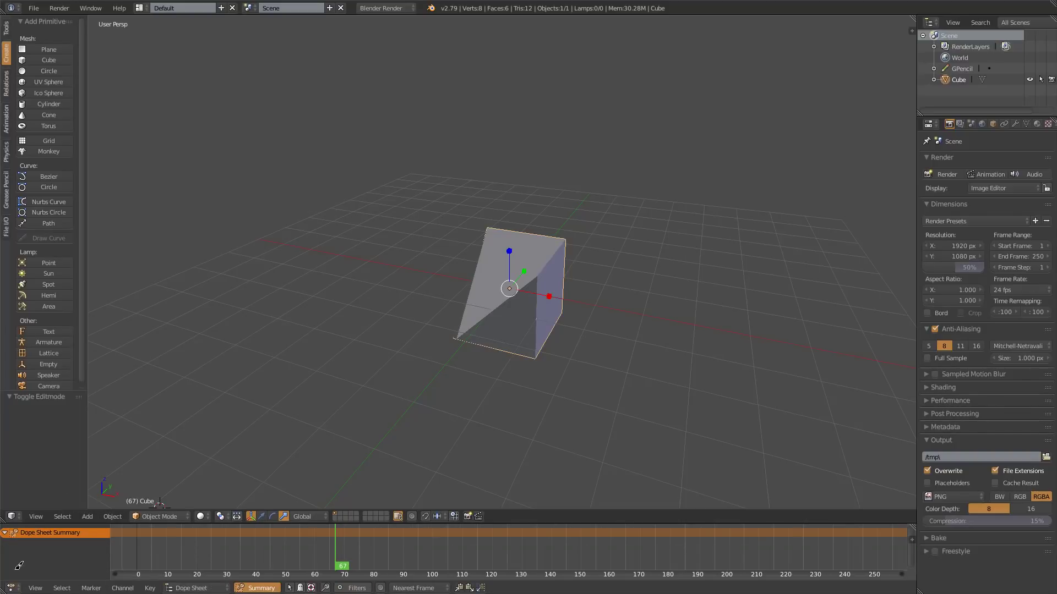
{"action": "left_click", "coordinate": [11, 588]}
{"action": "left_click", "coordinate": [52, 520]}
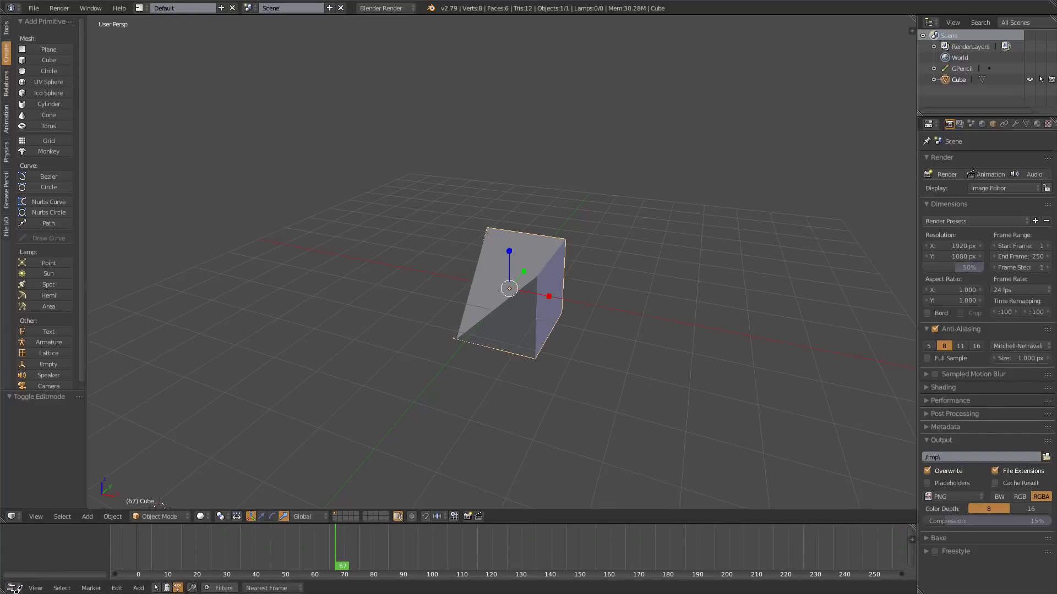
{"action": "left_click", "coordinate": [12, 588]}
{"action": "left_click", "coordinate": [33, 556]}
{"action": "left_click", "coordinate": [12, 587]}
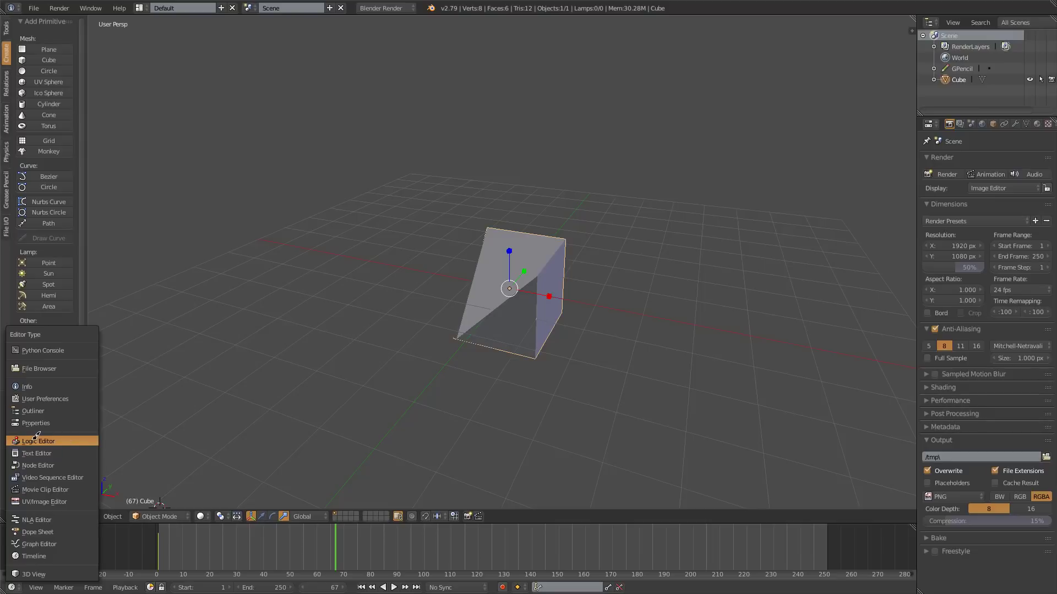
{"action": "left_click", "coordinate": [36, 438]}
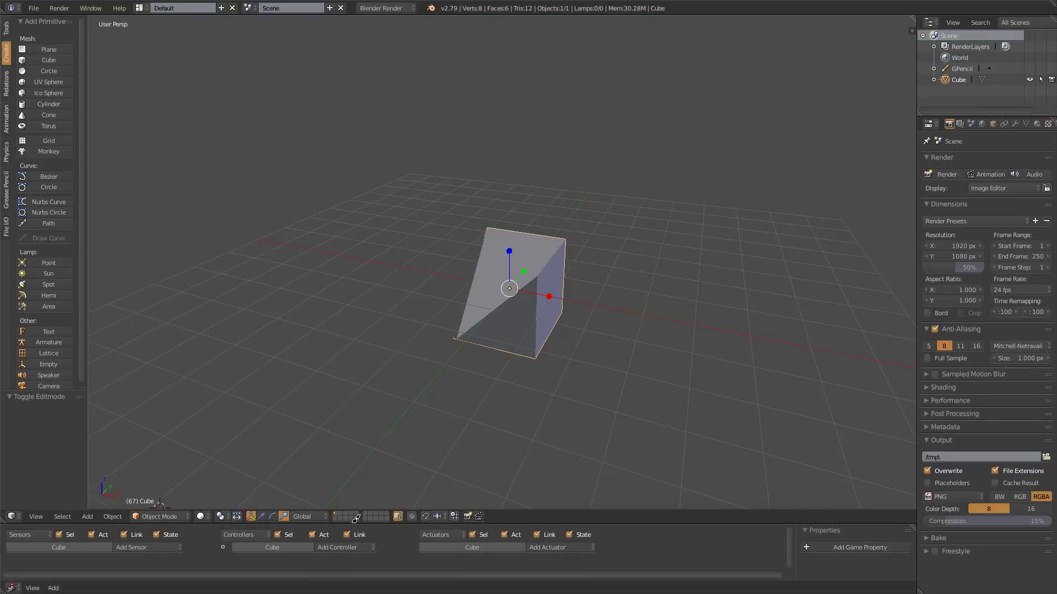
{"action": "mouse_move", "coordinate": [352, 523]}
{"action": "left_mouse_down"}
{"action": "mouse_move", "coordinate": [364, 407]}
{"action": "mouse_move", "coordinate": [364, 433]}
{"action": "left_mouse_up"}
{"action": "left_click", "coordinate": [9, 588]}
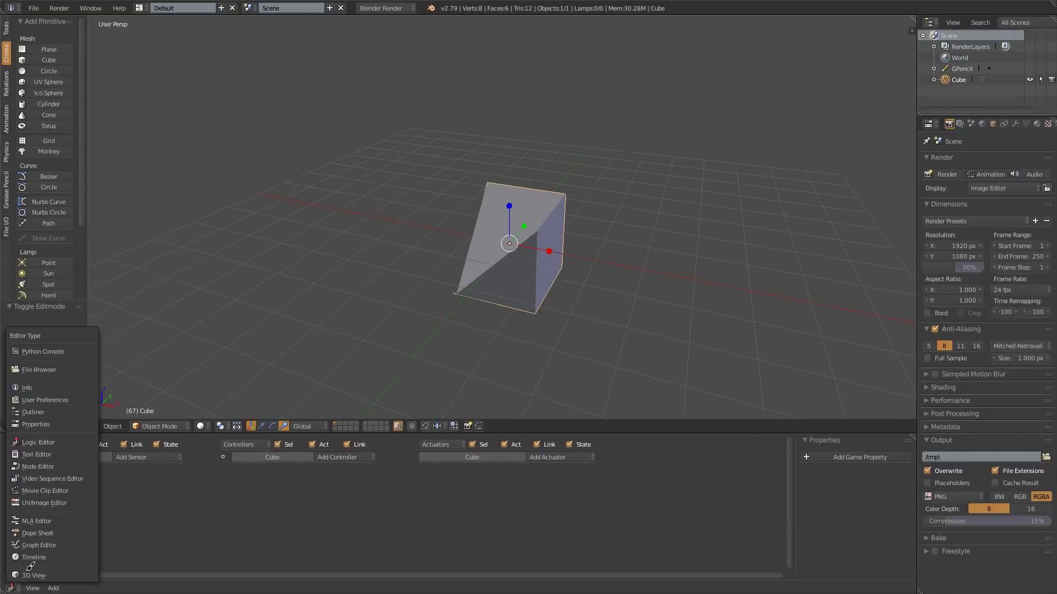
{"action": "left_click", "coordinate": [33, 573]}
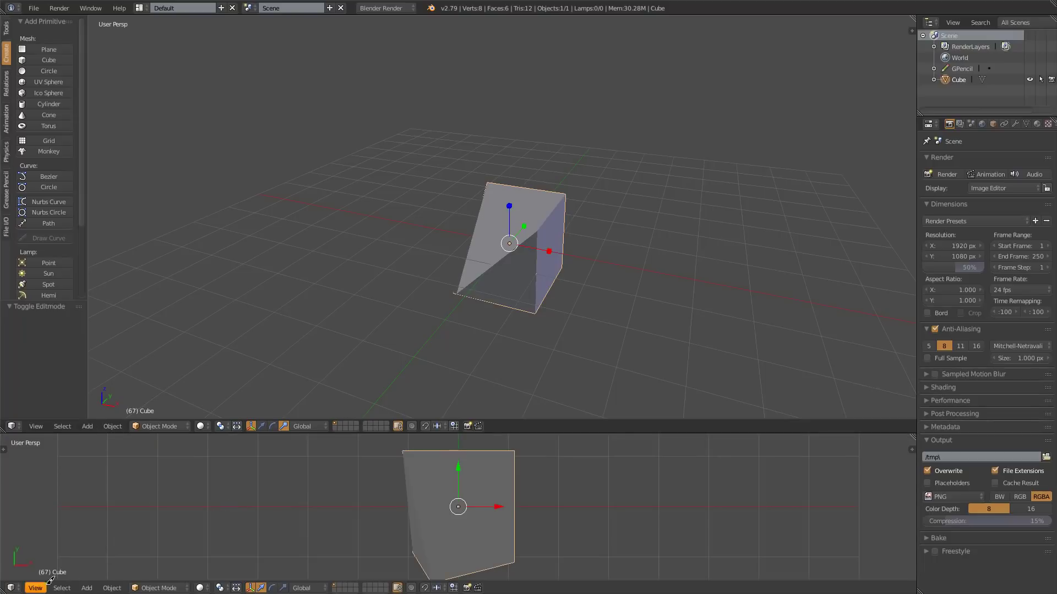
{"action": "left_click", "coordinate": [10, 588]}
{"action": "left_click", "coordinate": [33, 555]}
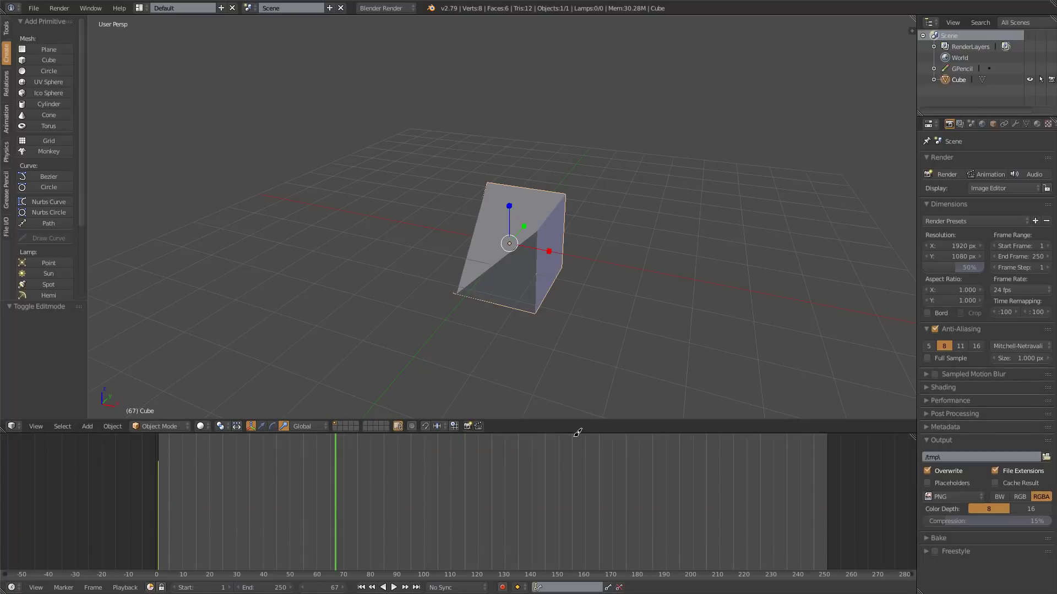
{"action": "left_click_drag", "start_coordinate": [579, 427], "coordinate": [542, 464]}
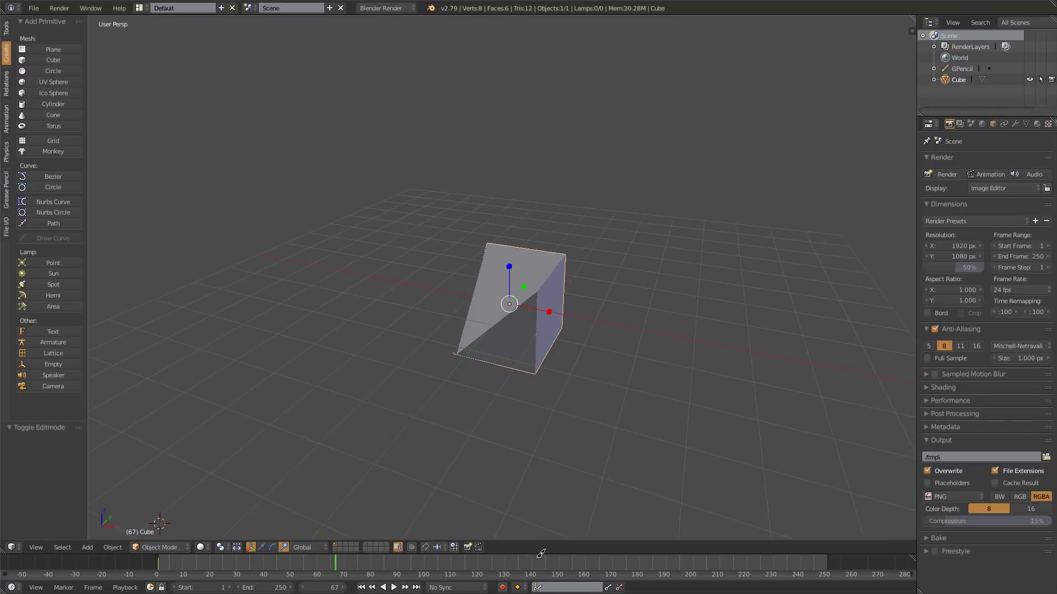
Shrink the timeline and split the 3D view into several side-by-side views.
{"action": "left_click_drag", "start_coordinate": [540, 477], "coordinate": [540, 554]}
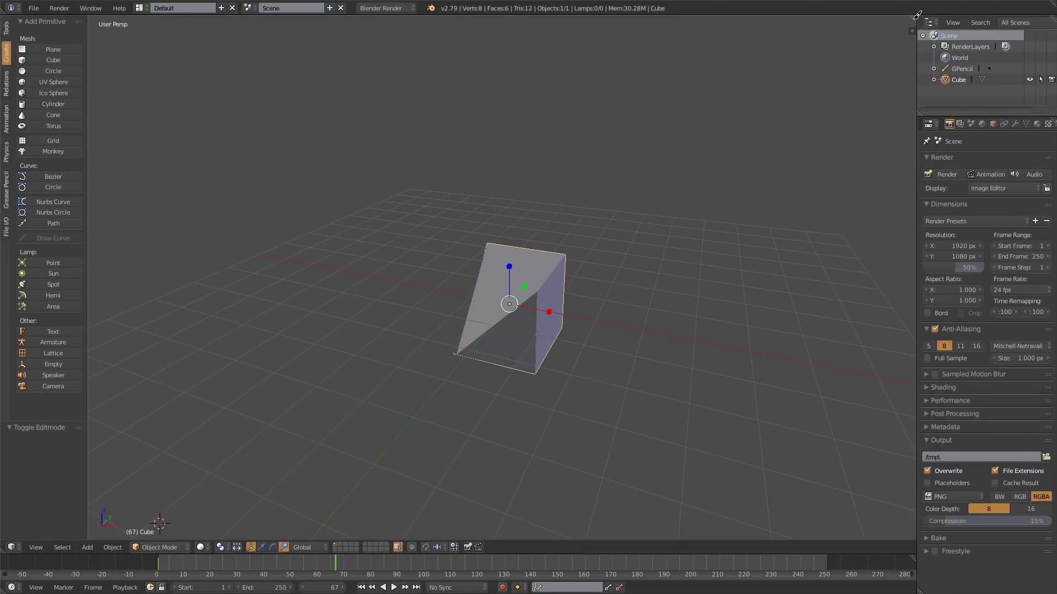
{"action": "mouse_move", "coordinate": [911, 30]}
{"action": "left_mouse_down"}
{"action": "mouse_move", "coordinate": [834, 28]}
{"action": "mouse_move", "coordinate": [249, 105]}
{"action": "left_mouse_up"}
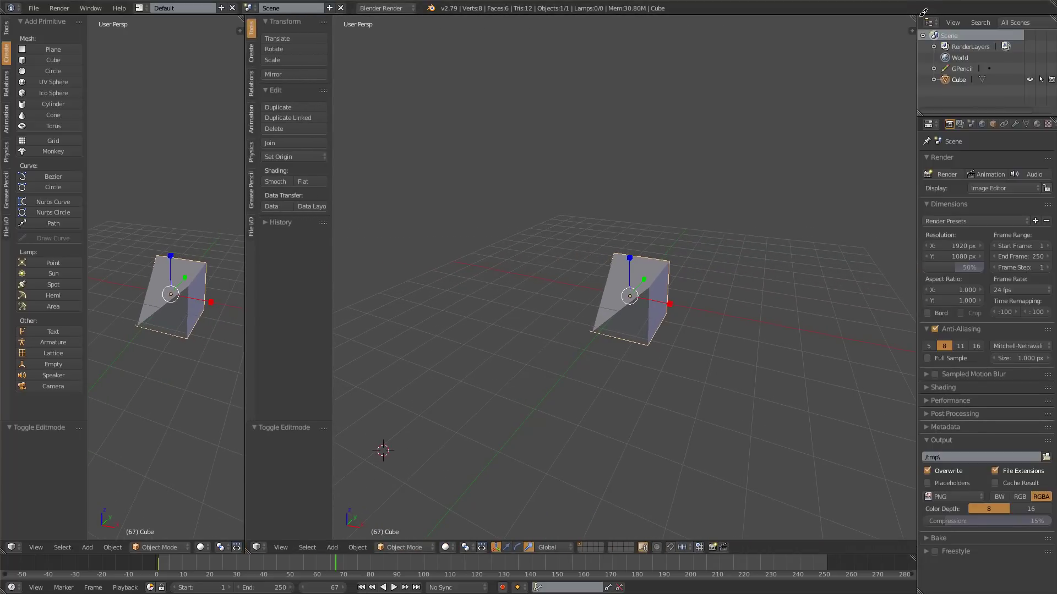
{"action": "left_click_drag", "start_coordinate": [911, 27], "coordinate": [352, 25]}
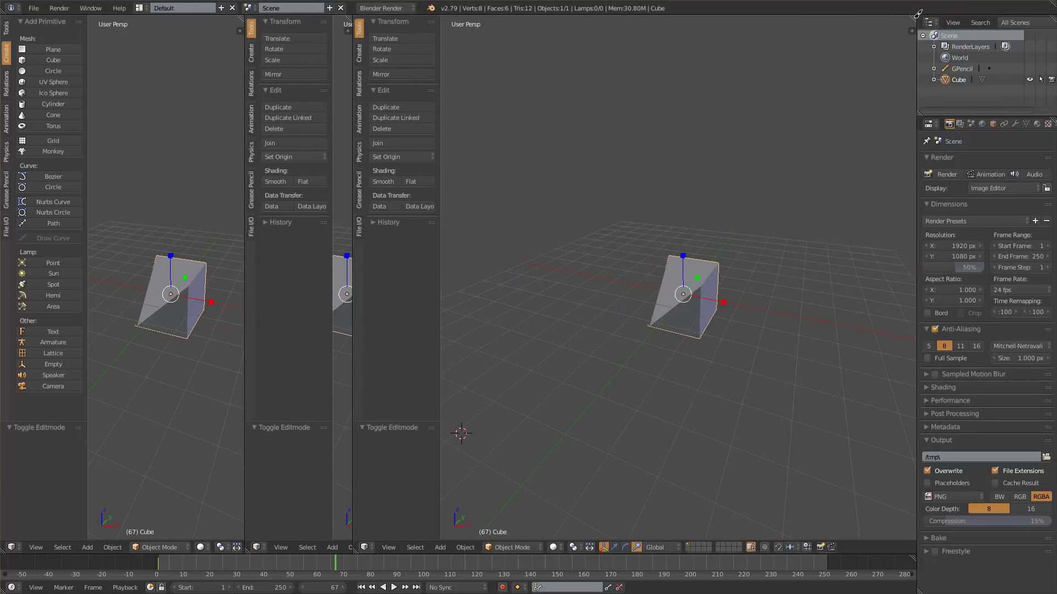
{"action": "left_click_drag", "start_coordinate": [912, 30], "coordinate": [550, 122]}
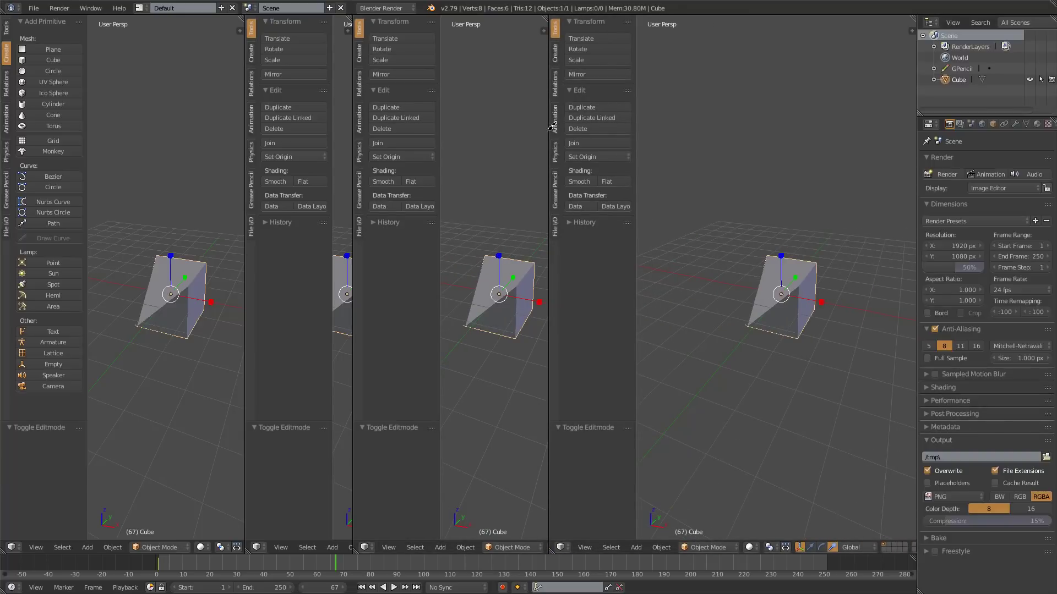
Join the split views back into one large 3D view using Join Area on each border.
{"action": "right_click", "coordinate": [551, 125]}
{"action": "left_click", "coordinate": [524, 143]}
{"action": "left_click", "coordinate": [608, 182]}
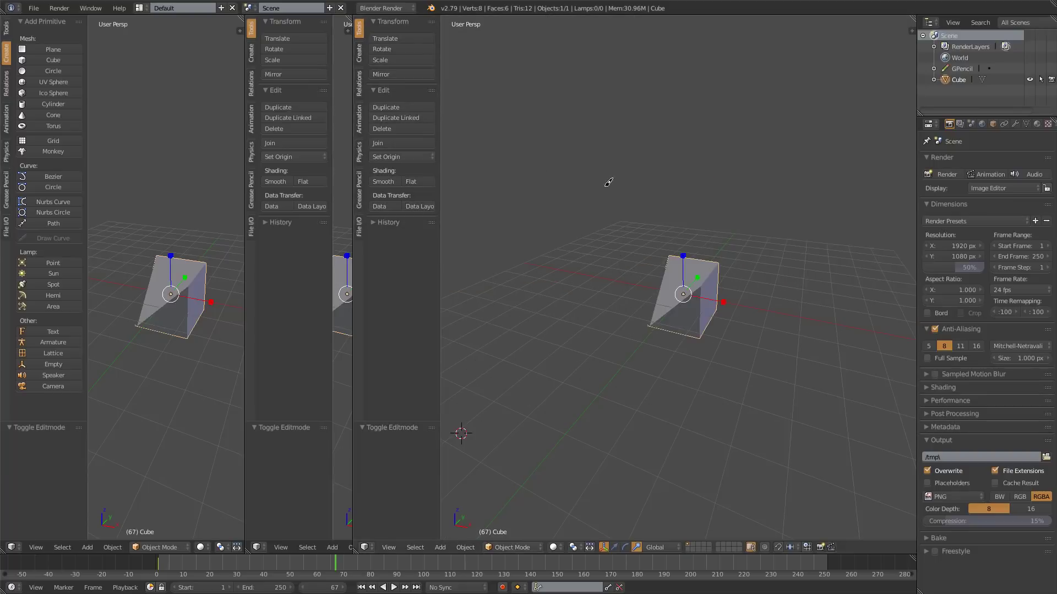
{"action": "right_click", "coordinate": [353, 180]}
{"action": "left_click", "coordinate": [358, 180]}
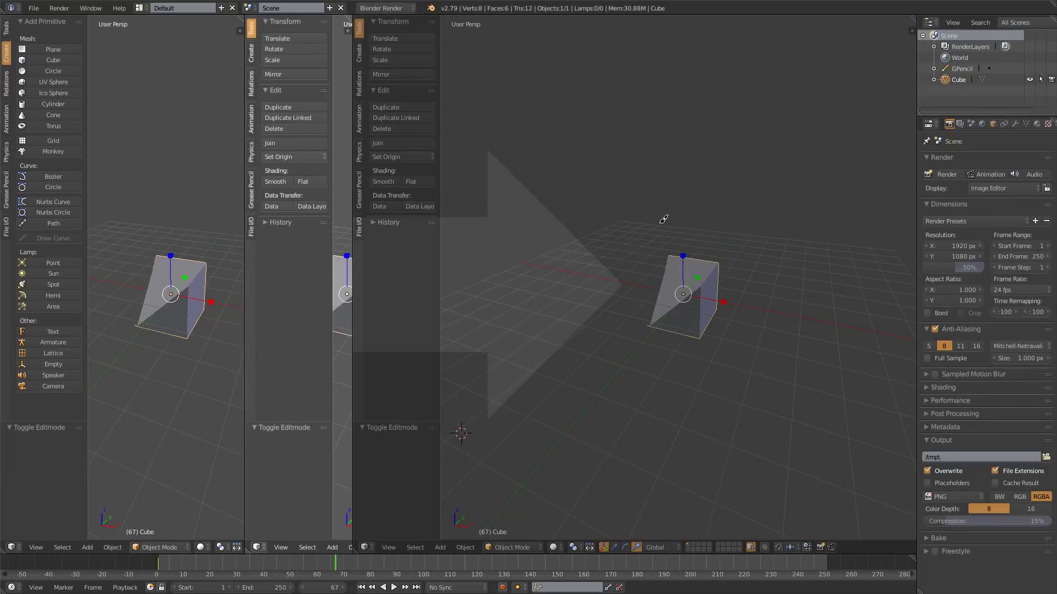
{"action": "left_click", "coordinate": [665, 219]}
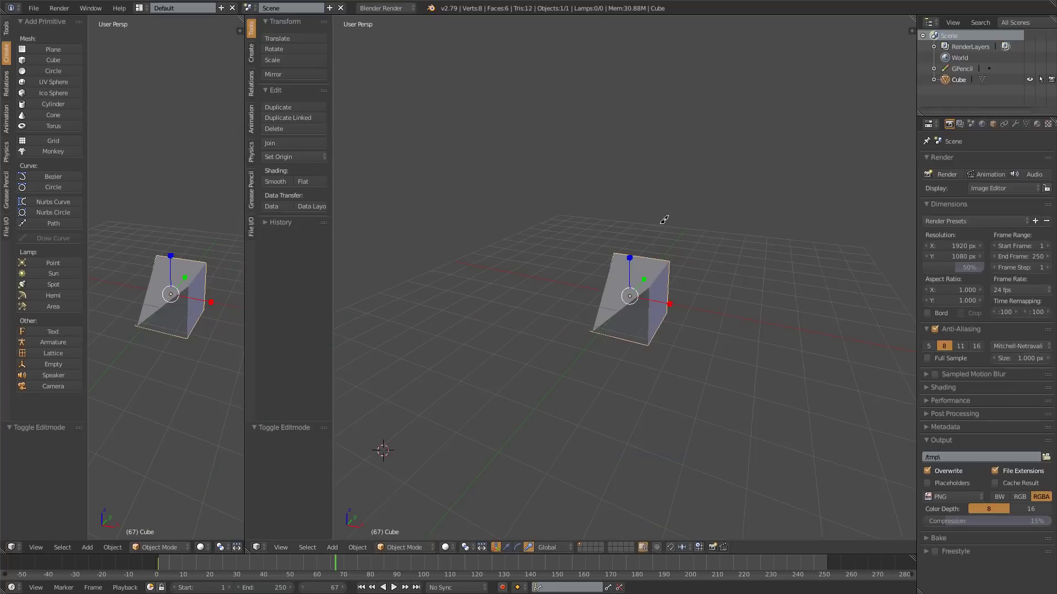
{"action": "right_click", "coordinate": [244, 252]}
{"action": "left_click", "coordinate": [221, 252]}
{"action": "left_click", "coordinate": [440, 247]}
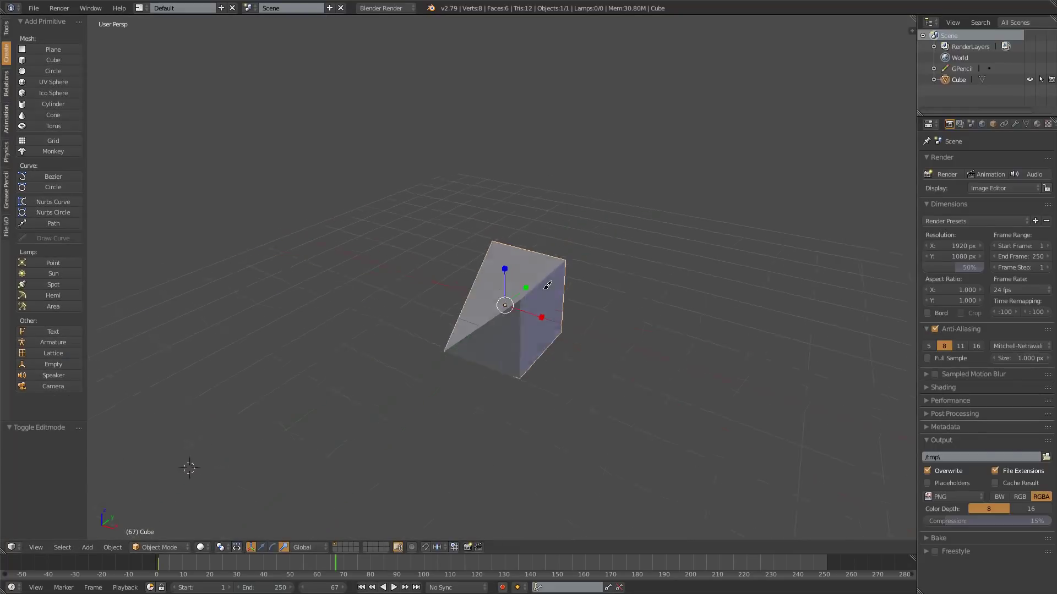
{"action": "key", "text": "x"}
{"action": "left_click", "coordinate": [544, 284]}
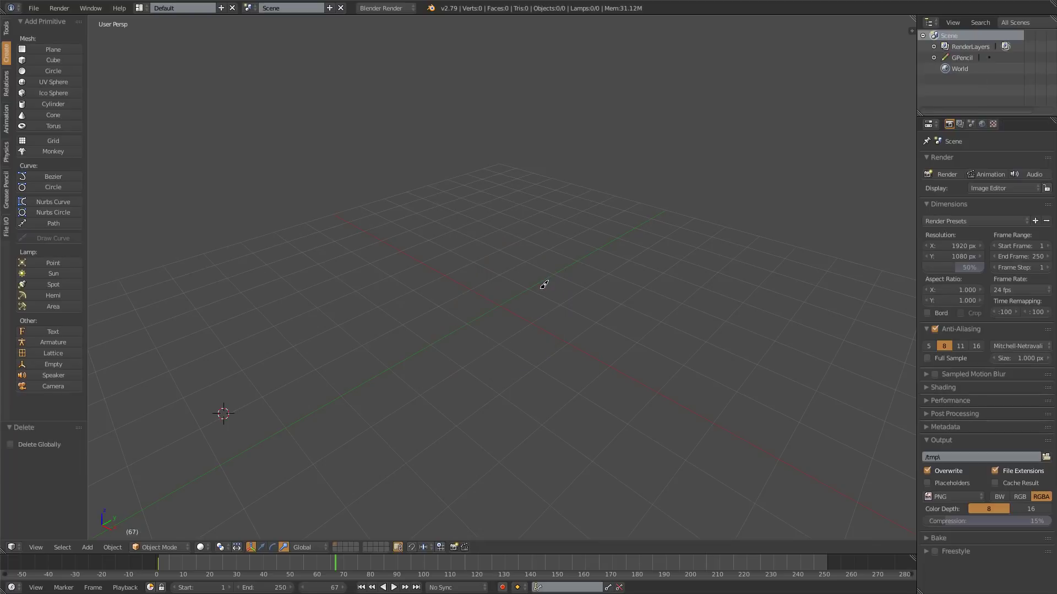
{"action": "key", "text": "shift+s"}
{"action": "left_click", "coordinate": [540, 287]}
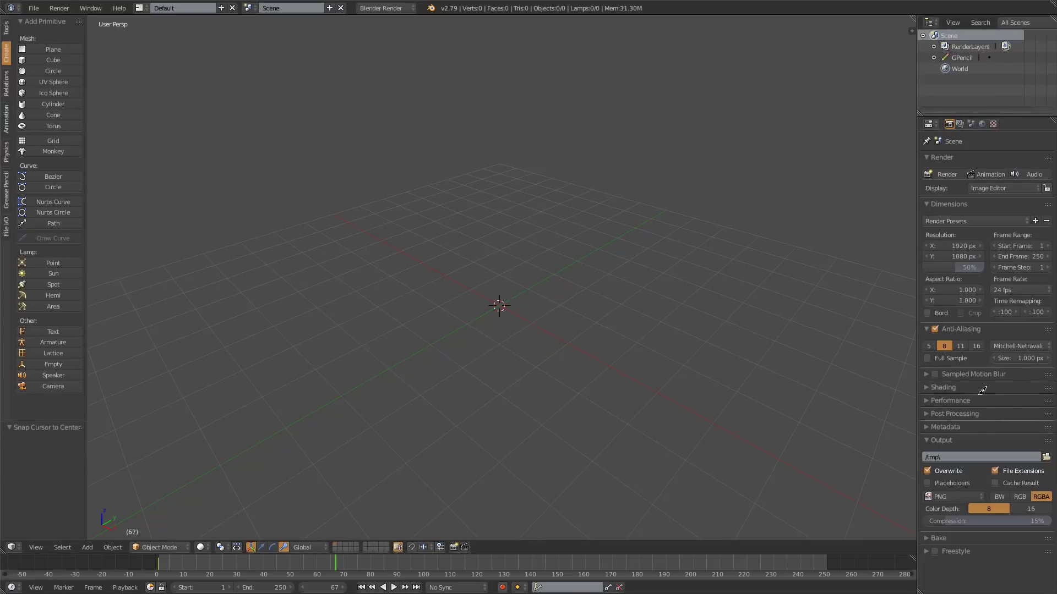
{"action": "left_click", "coordinate": [959, 123]}
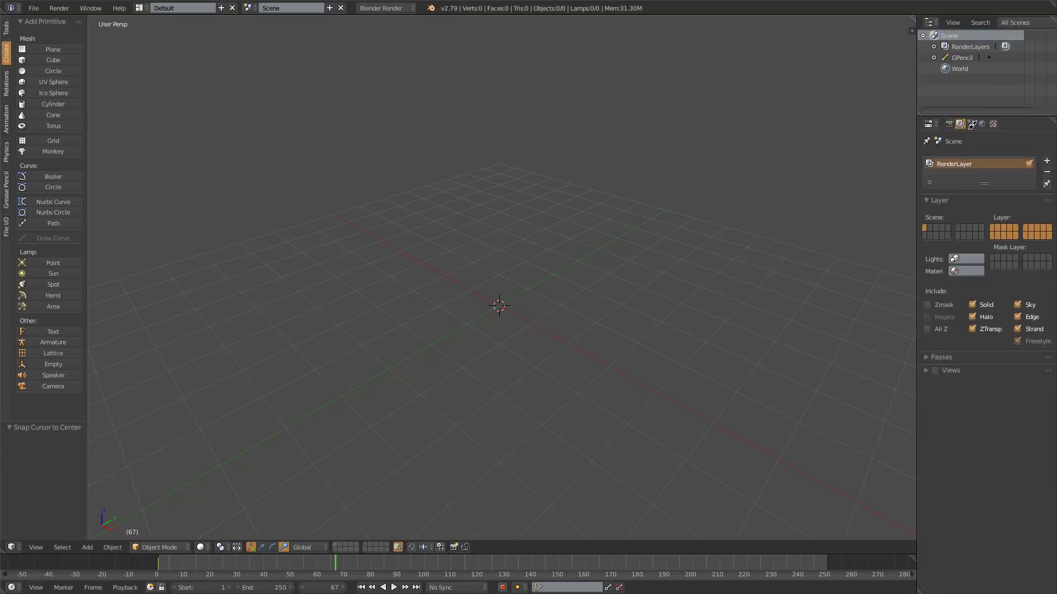
{"action": "left_click", "coordinate": [982, 123]}
{"action": "left_click", "coordinate": [982, 123]}
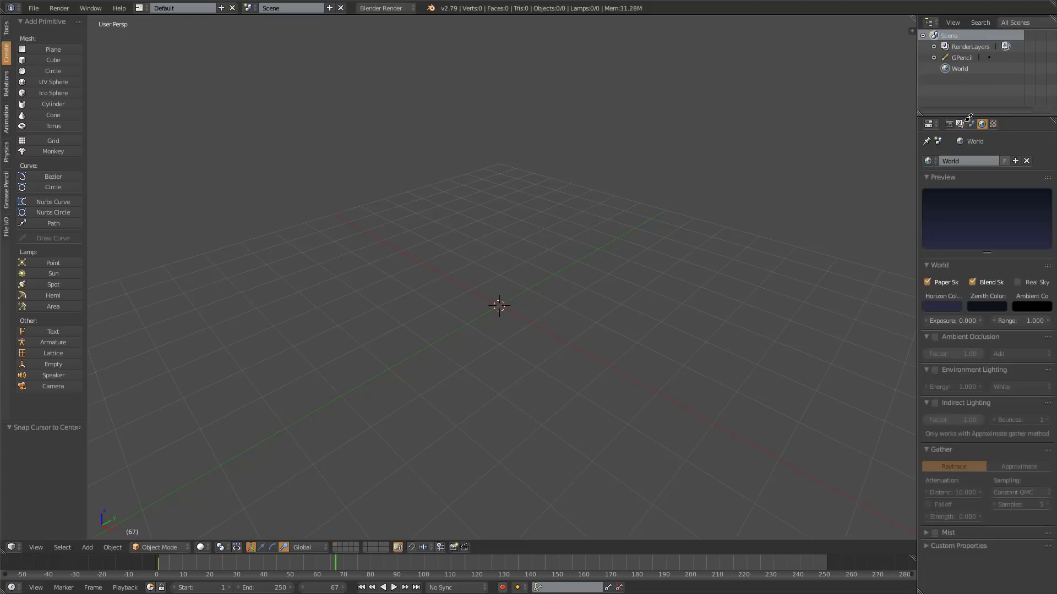
{"action": "left_click", "coordinate": [949, 123]}
{"action": "mouse_move", "coordinate": [455, 137]}
{"action": "middle_mouse_down"}
{"action": "mouse_move", "coordinate": [585, 204]}
{"action": "mouse_move", "coordinate": [745, 250]}
{"action": "mouse_move", "coordinate": [502, 294]}
{"action": "mouse_move", "coordinate": [529, 288]}
{"action": "middle_mouse_up"}
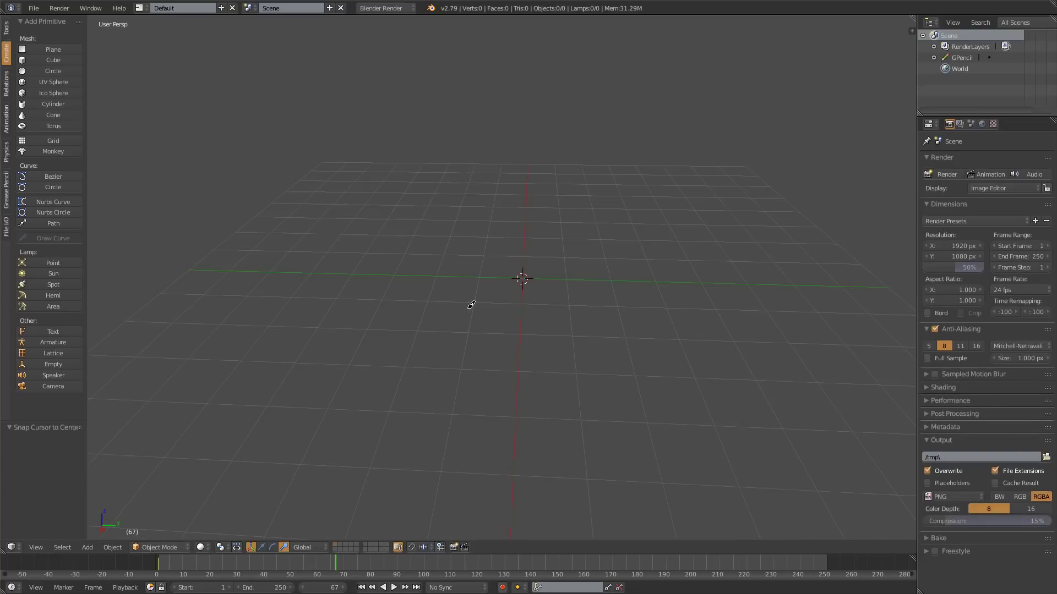
{"action": "mouse_move", "coordinate": [465, 305]}
{"action": "middle_mouse_down"}
{"action": "mouse_move", "coordinate": [573, 302]}
{"action": "mouse_move", "coordinate": [251, 301]}
{"action": "mouse_move", "coordinate": [325, 329]}
{"action": "mouse_move", "coordinate": [587, 332]}
{"action": "mouse_move", "coordinate": [560, 322]}
{"action": "middle_mouse_up"}
{"action": "mouse_move", "coordinate": [587, 344]}
{"action": "middle_mouse_down"}
{"action": "mouse_move", "coordinate": [604, 302]}
{"action": "mouse_move", "coordinate": [594, 290]}
{"action": "mouse_move", "coordinate": [532, 282]}
{"action": "mouse_move", "coordinate": [638, 289]}
{"action": "mouse_move", "coordinate": [547, 368]}
{"action": "mouse_move", "coordinate": [625, 264]}
{"action": "mouse_move", "coordinate": [536, 294]}
{"action": "mouse_move", "coordinate": [621, 325]}
{"action": "mouse_move", "coordinate": [627, 281]}
{"action": "mouse_move", "coordinate": [512, 279]}
{"action": "mouse_move", "coordinate": [581, 292]}
{"action": "mouse_move", "coordinate": [549, 271]}
{"action": "mouse_move", "coordinate": [589, 292]}
{"action": "mouse_move", "coordinate": [622, 275]}
{"action": "mouse_move", "coordinate": [662, 294]}
{"action": "middle_mouse_up"}
{"action": "scroll", "coordinate": [649, 297], "scroll_direction": "up", "scroll_amount": 5}
{"action": "mouse_move", "coordinate": [642, 300]}
{"action": "middle_mouse_down"}
{"action": "mouse_move", "coordinate": [628, 309]}
{"action": "mouse_move", "coordinate": [633, 328]}
{"action": "mouse_move", "coordinate": [714, 322]}
{"action": "mouse_move", "coordinate": [644, 281]}
{"action": "mouse_move", "coordinate": [595, 189]}
{"action": "mouse_move", "coordinate": [609, 278]}
{"action": "mouse_move", "coordinate": [607, 218]}
{"action": "mouse_move", "coordinate": [603, 239]}
{"action": "middle_mouse_up"}
{"action": "middle_click_drag", "start_coordinate": [609, 313], "coordinate": [624, 339]}
{"action": "mouse_move", "coordinate": [645, 319]}
{"action": "middle_mouse_down"}
{"action": "mouse_move", "coordinate": [629, 226]}
{"action": "mouse_move", "coordinate": [639, 401]}
{"action": "mouse_move", "coordinate": [604, 295]}
{"action": "mouse_move", "coordinate": [603, 364]}
{"action": "mouse_move", "coordinate": [601, 285]}
{"action": "mouse_move", "coordinate": [581, 300]}
{"action": "mouse_move", "coordinate": [620, 296]}
{"action": "mouse_move", "coordinate": [596, 327]}
{"action": "mouse_move", "coordinate": [609, 311]}
{"action": "mouse_move", "coordinate": [586, 316]}
{"action": "mouse_move", "coordinate": [573, 340]}
{"action": "mouse_move", "coordinate": [615, 285]}
{"action": "mouse_move", "coordinate": [596, 253]}
{"action": "mouse_move", "coordinate": [628, 208]}
{"action": "middle_mouse_up"}
Place the 3D cursor at a front-left spot on the grid.
{"action": "left_click", "coordinate": [536, 271]}
{"action": "left_click", "coordinate": [667, 249]}
{"action": "scroll", "coordinate": [770, 231], "scroll_direction": "up", "scroll_amount": 3}
{"action": "middle_click_drag", "start_coordinate": [725, 279], "coordinate": [779, 238]}
{"action": "left_click", "coordinate": [495, 248]}
{"action": "left_click", "coordinate": [308, 297]}
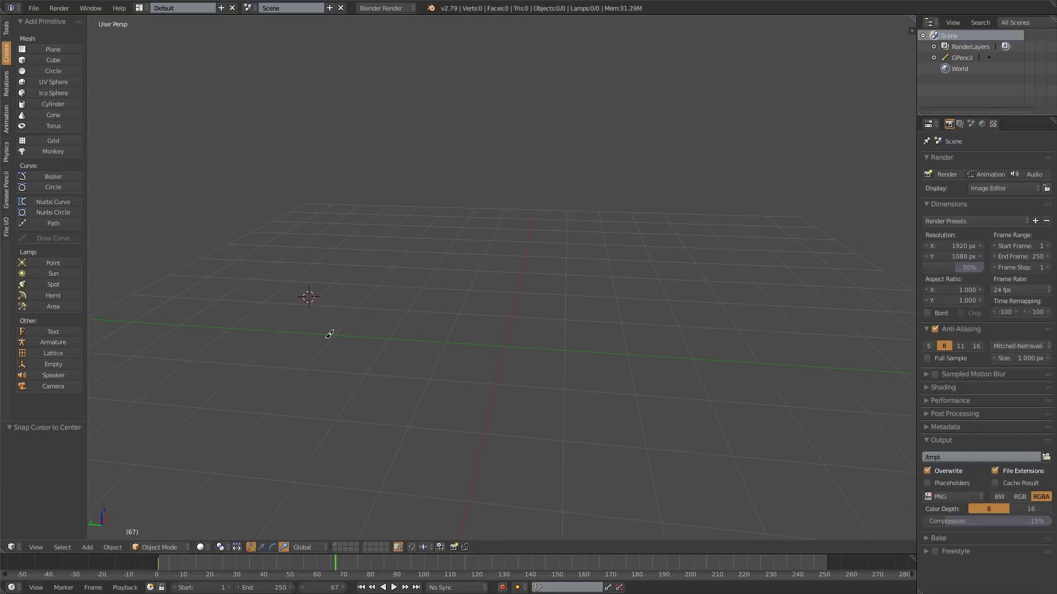
{"action": "left_click", "coordinate": [274, 391]}
{"action": "left_click", "coordinate": [256, 335]}
{"action": "left_click", "coordinate": [240, 384]}
{"action": "middle_click_drag", "start_coordinate": [327, 393], "coordinate": [398, 357]}
Add a cube, UV sphere and grid at the cursor, then select and delete all three.
{"action": "key", "text": "shift+a"}
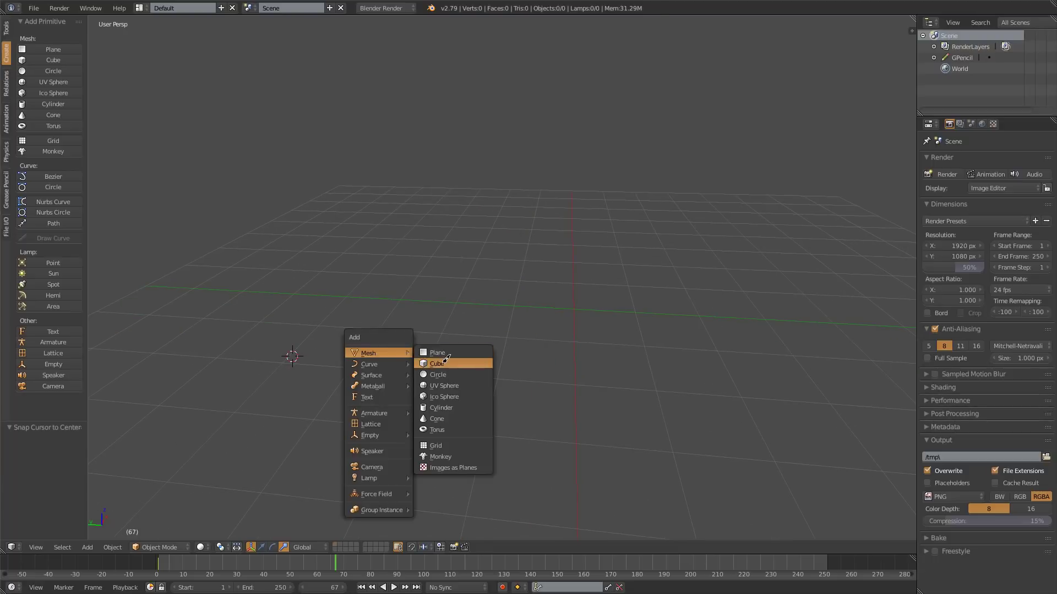
{"action": "left_click", "coordinate": [448, 358]}
{"action": "key", "text": "shift+a"}
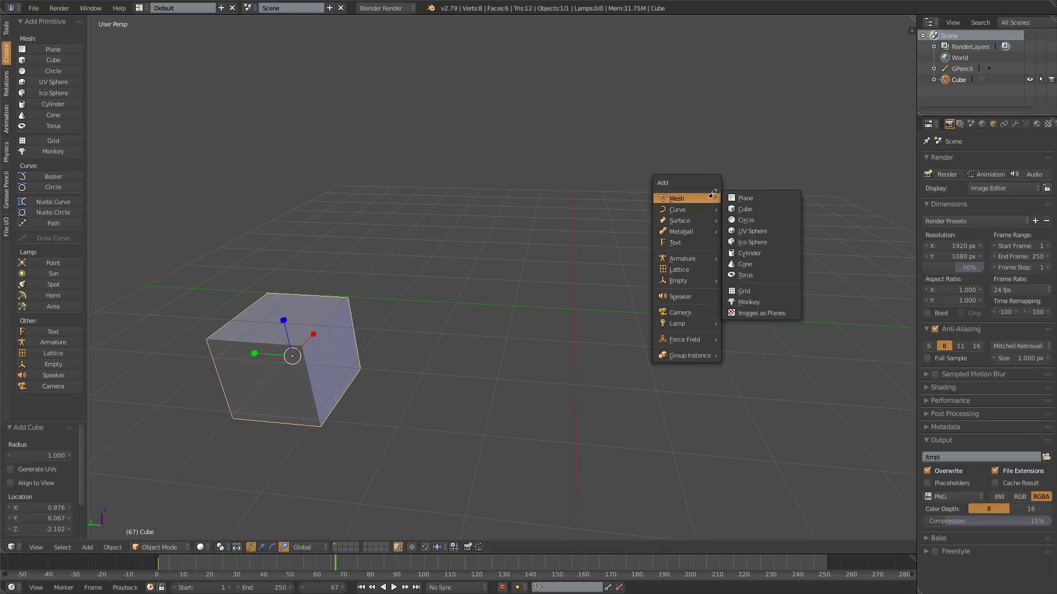
{"action": "left_click", "coordinate": [751, 226]}
{"action": "key", "text": "shift+a"}
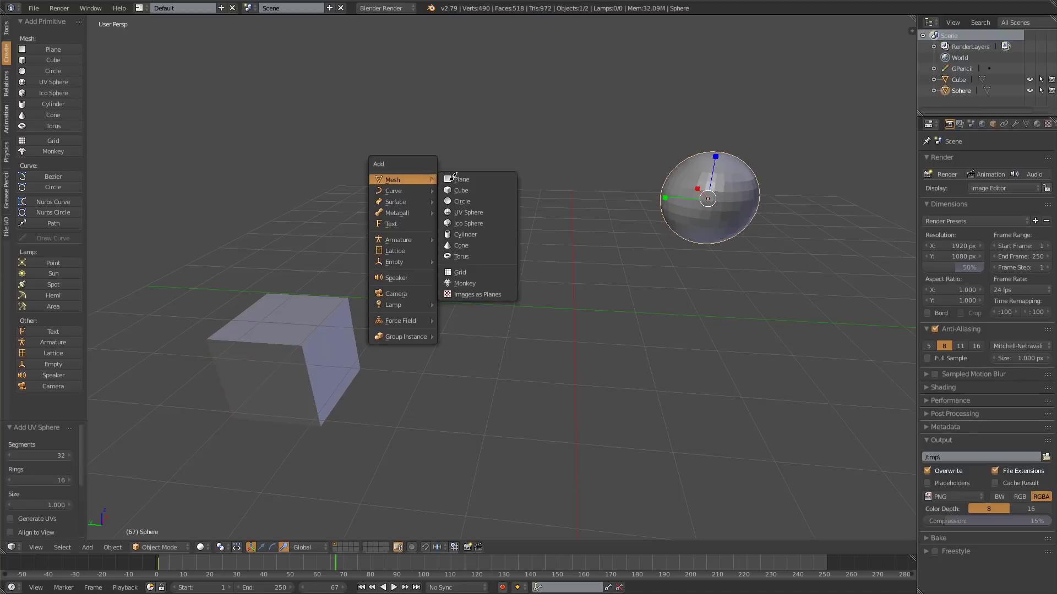
{"action": "left_click", "coordinate": [487, 268]}
{"action": "key", "text": "a"}
{"action": "key", "text": "a"}
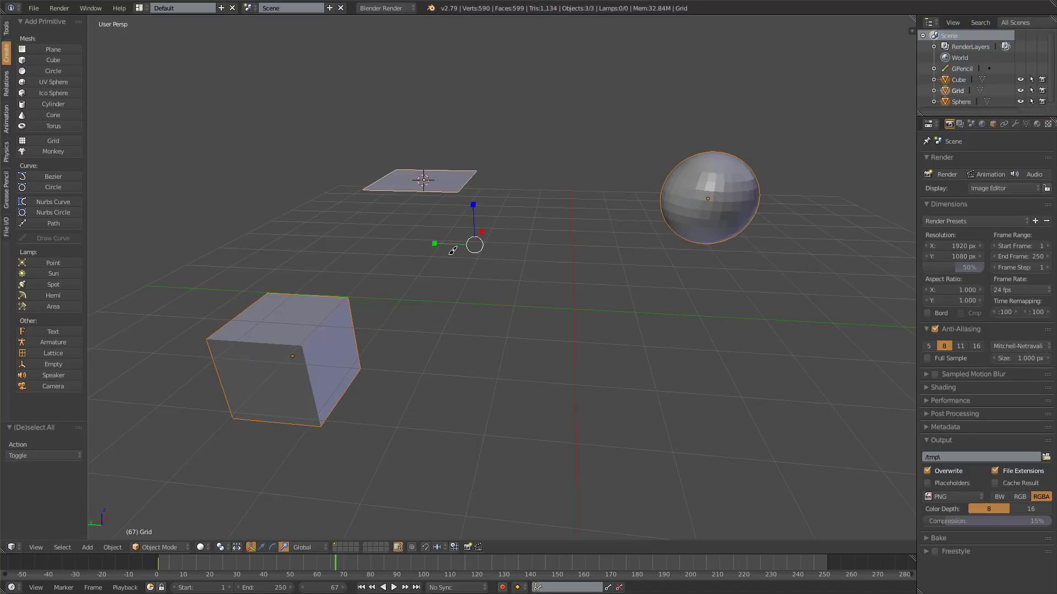
{"action": "key", "text": "Delete"}
Snap the 3D cursor to the scene centre and add a new cube there.
{"action": "middle_click_drag", "start_coordinate": [419, 158], "coordinate": [414, 200]}
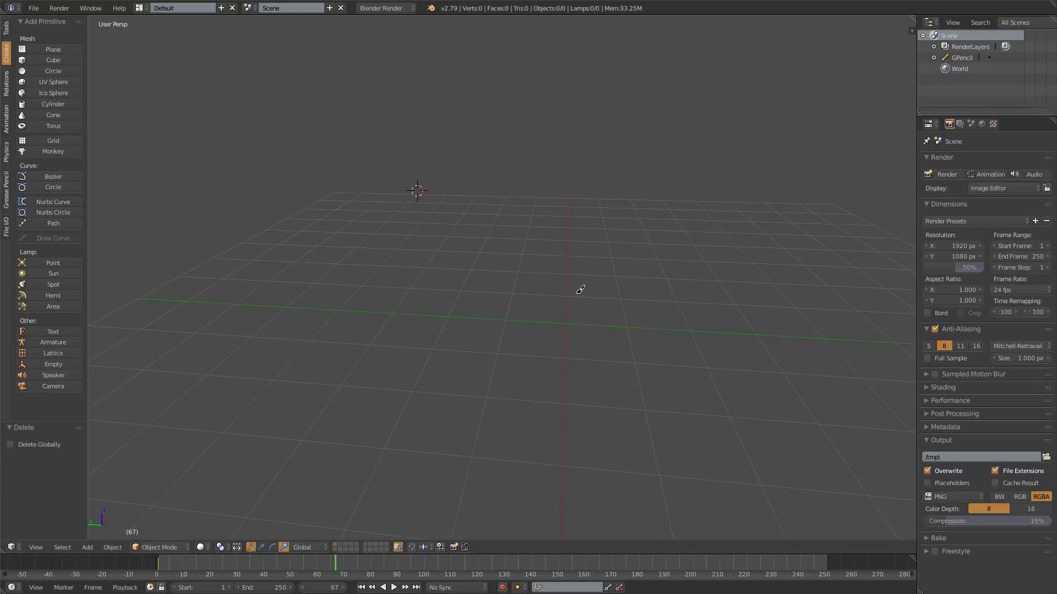
{"action": "key", "text": "shift+s"}
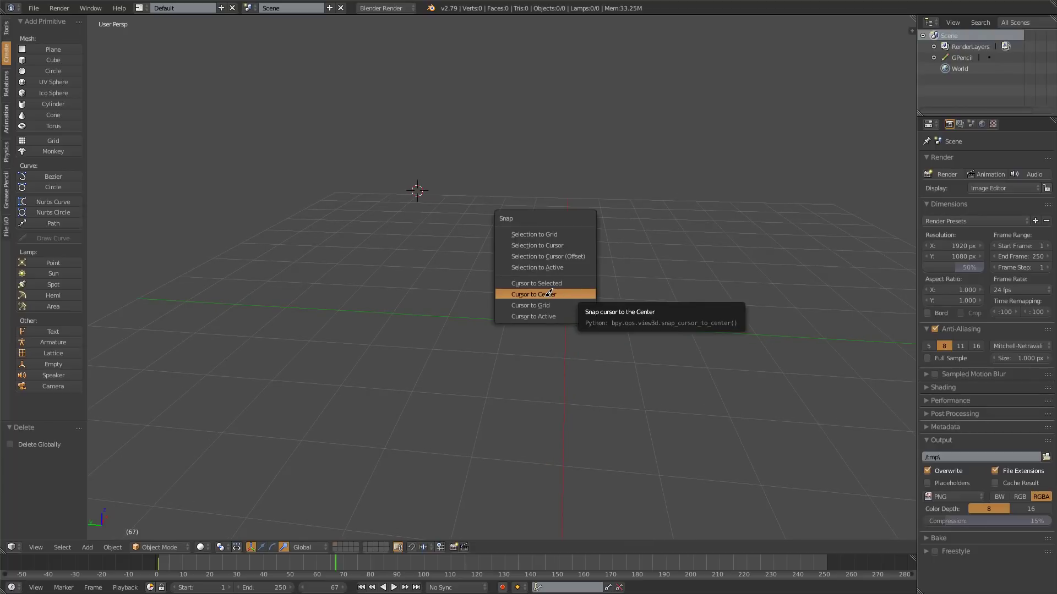
{"action": "left_click", "coordinate": [549, 294]}
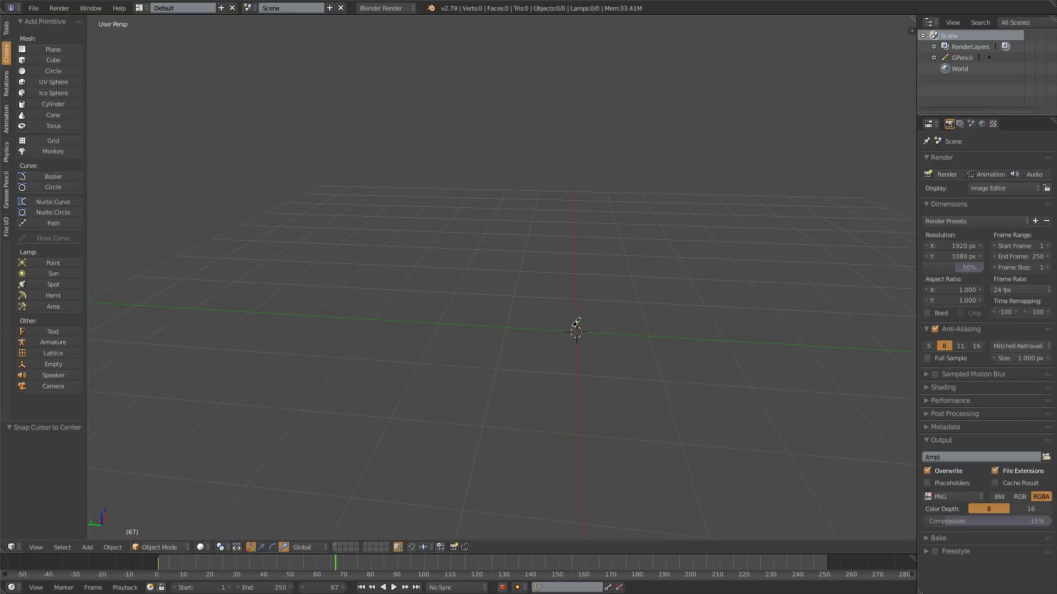
{"action": "middle_click_drag", "start_coordinate": [548, 295], "coordinate": [540, 212]}
{"action": "key", "text": "shift+a"}
{"action": "mouse_move", "coordinate": [512, 214]}
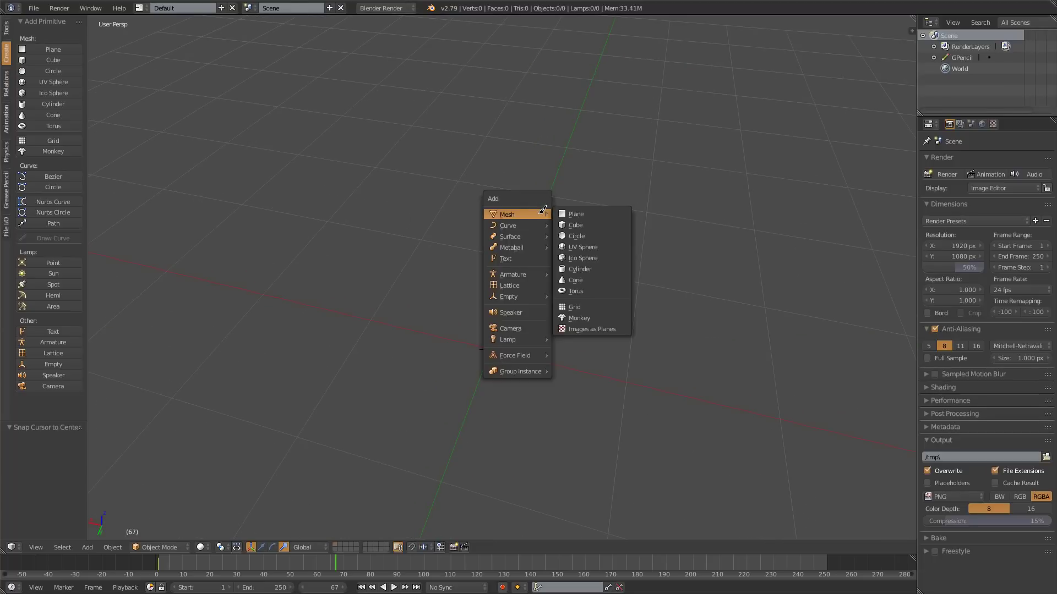
{"action": "key", "text": "Escape"}
{"action": "key", "text": "shift+a"}
{"action": "left_click", "coordinate": [537, 237]}
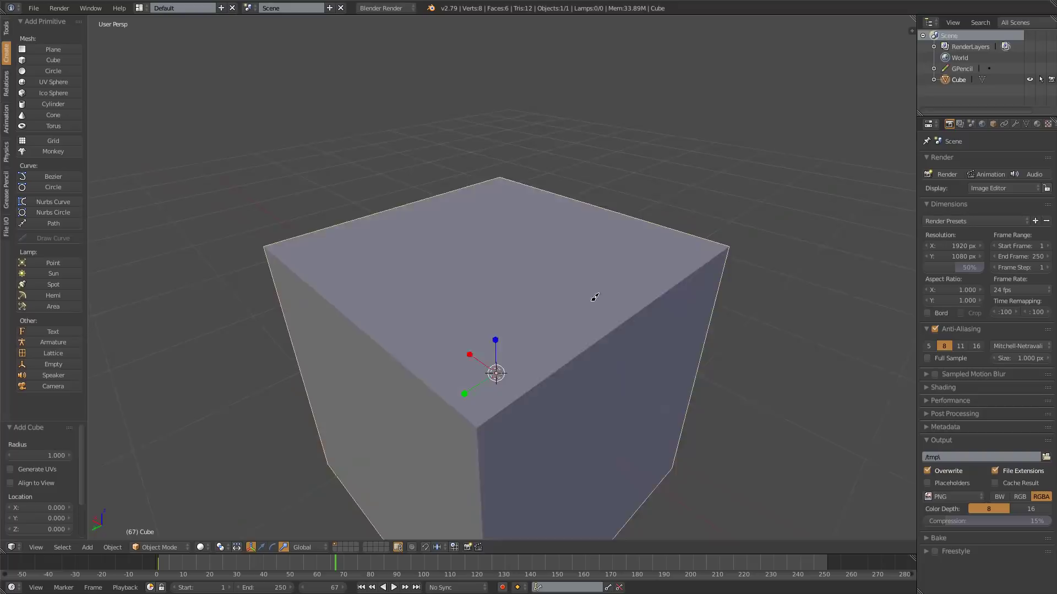
{"action": "mouse_move", "coordinate": [581, 285]}
{"action": "middle_mouse_down"}
{"action": "mouse_move", "coordinate": [570, 315]}
{"action": "mouse_move", "coordinate": [538, 254]}
{"action": "middle_mouse_up"}
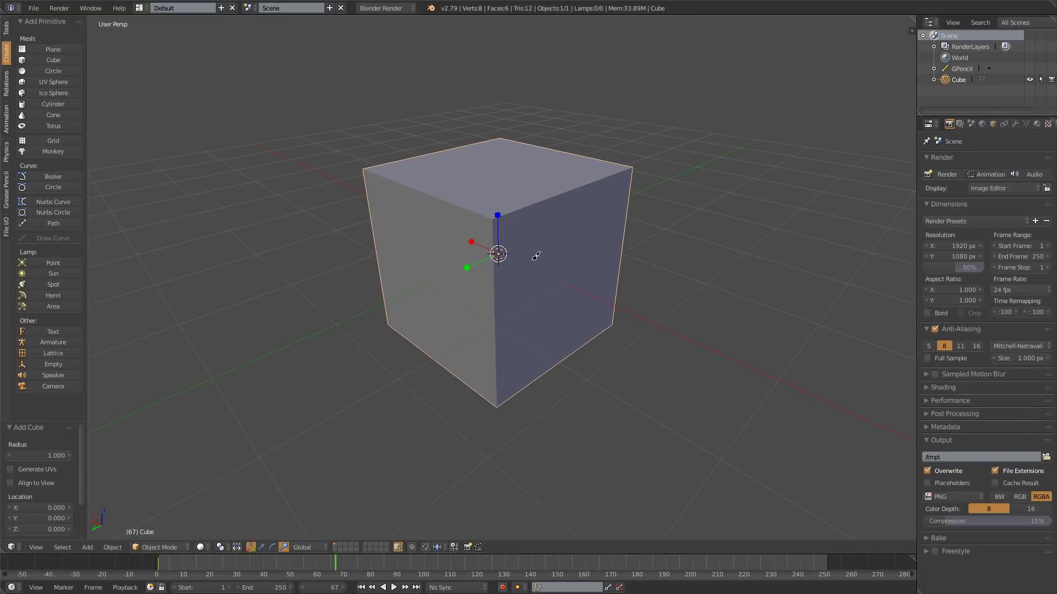
Zoom out, then start and cancel a free move of the cube.
{"action": "scroll", "coordinate": [602, 286], "scroll_direction": "down", "scroll_amount": 1}
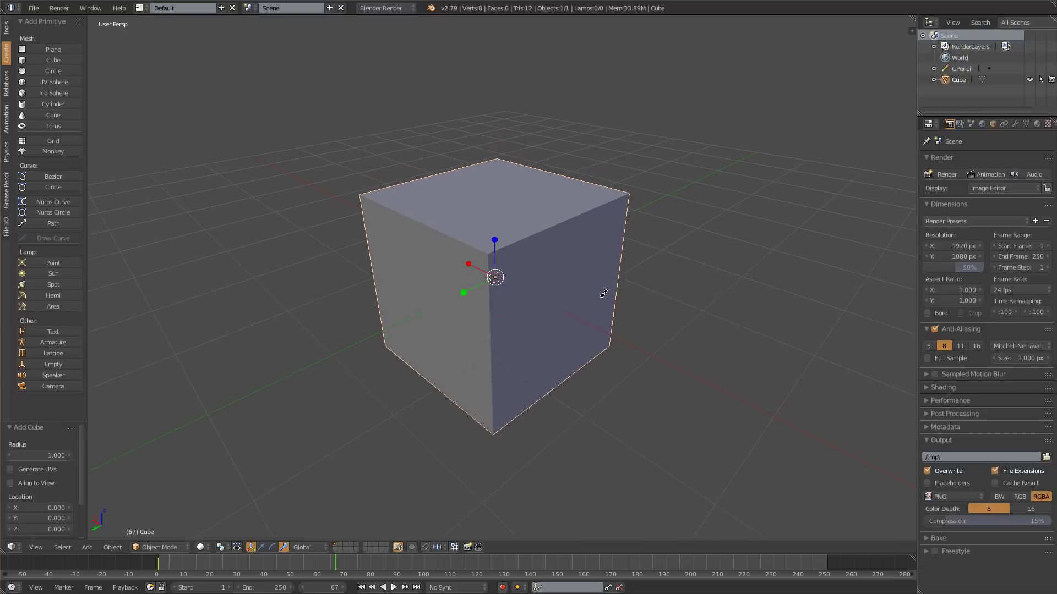
{"action": "scroll", "coordinate": [573, 297], "scroll_direction": "down", "scroll_amount": 3}
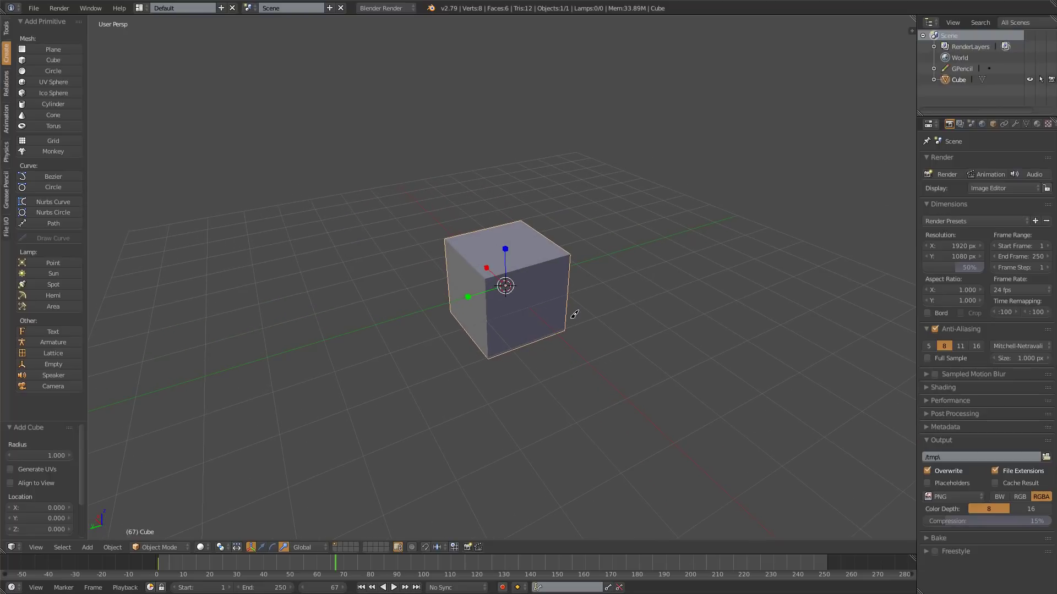
{"action": "middle_click_drag", "start_coordinate": [578, 311], "coordinate": [540, 323]}
{"action": "key", "text": "g"}
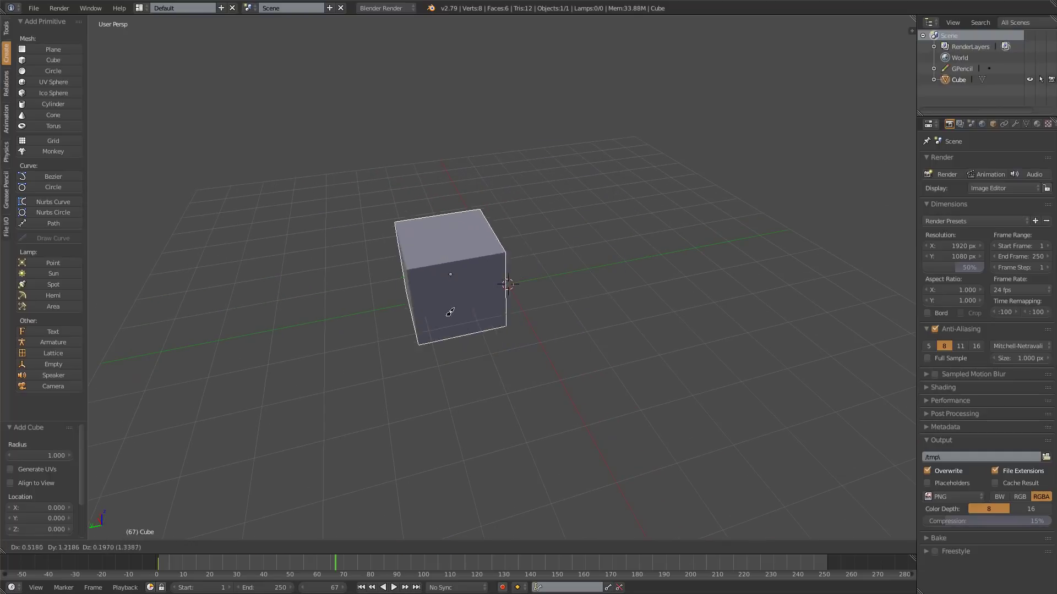
{"action": "key", "text": "Escape"}
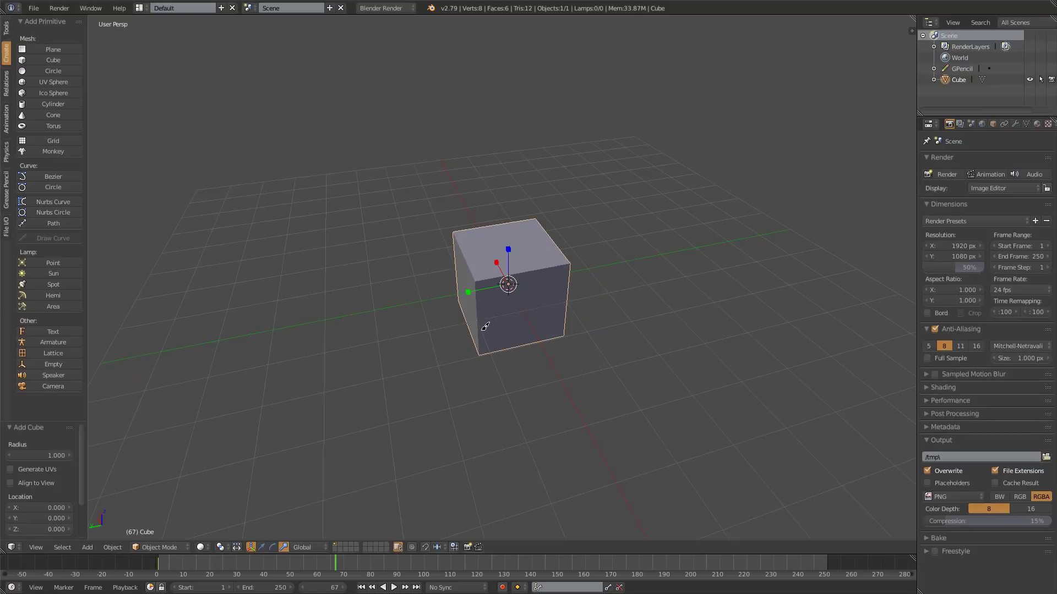
Switch the manipulator to translate, drag the cube along Y, undo, and start grabbing again.
{"action": "left_click", "coordinate": [262, 547]}
{"action": "left_click_drag", "start_coordinate": [476, 285], "coordinate": [405, 299]}
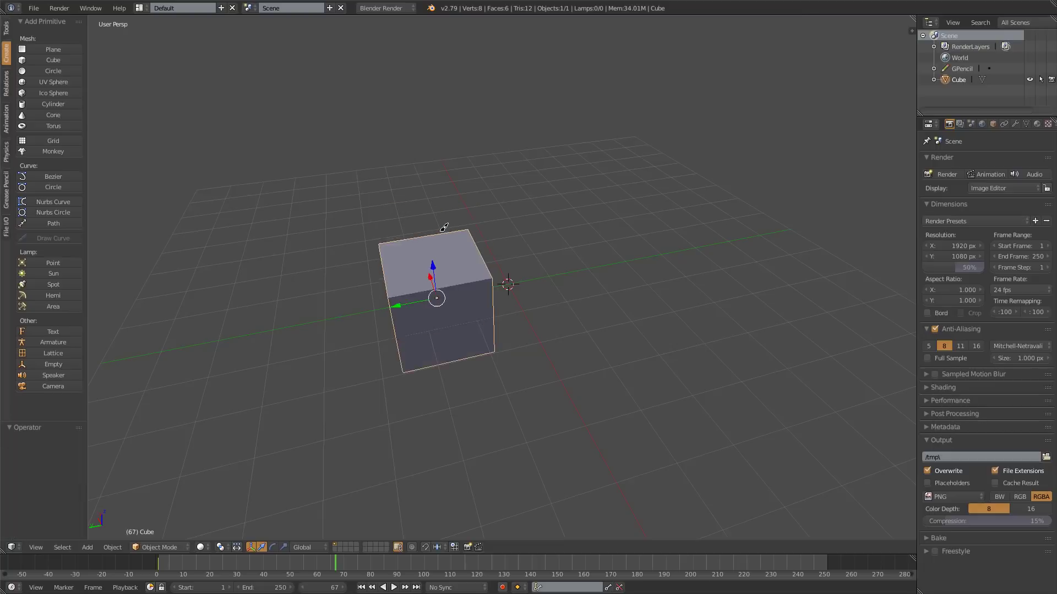
{"action": "key", "text": "ctrl+z"}
{"action": "key", "text": "g"}
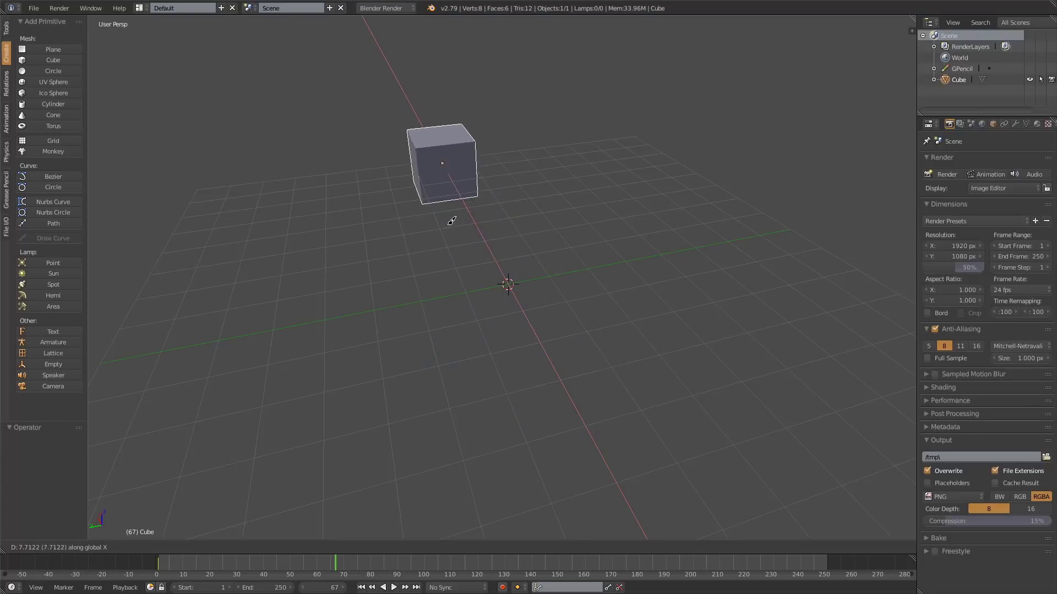
Constrain the grab to Y then Z, cancel it back to the origin, and begin a Z rotation.
{"action": "key", "text": "y"}
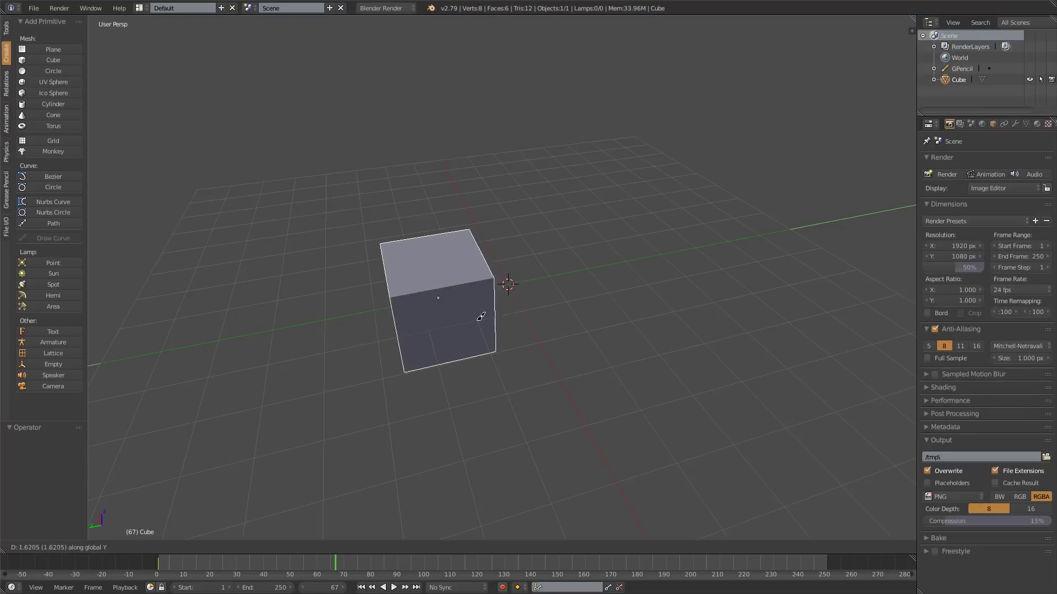
{"action": "key", "text": "z"}
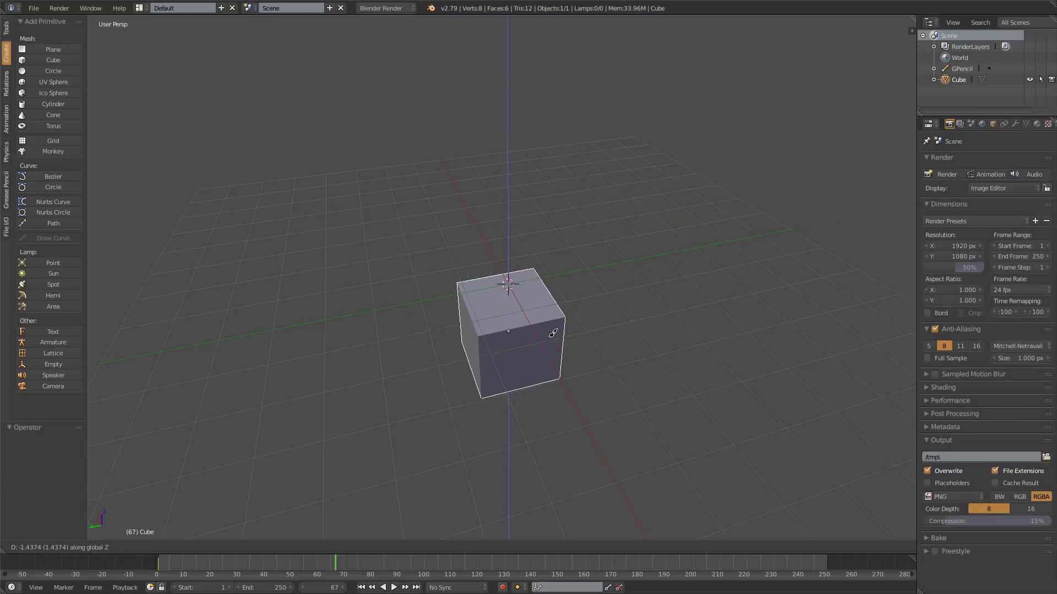
{"action": "right_click", "coordinate": [540, 347]}
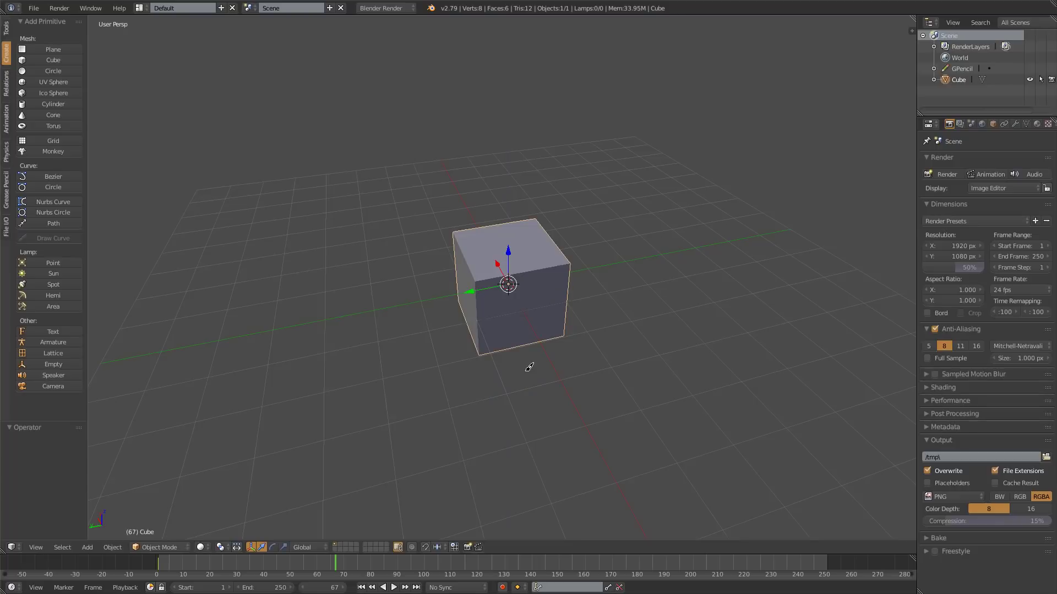
{"action": "middle_click_drag", "start_coordinate": [617, 321], "coordinate": [607, 300], "text": "shift"}
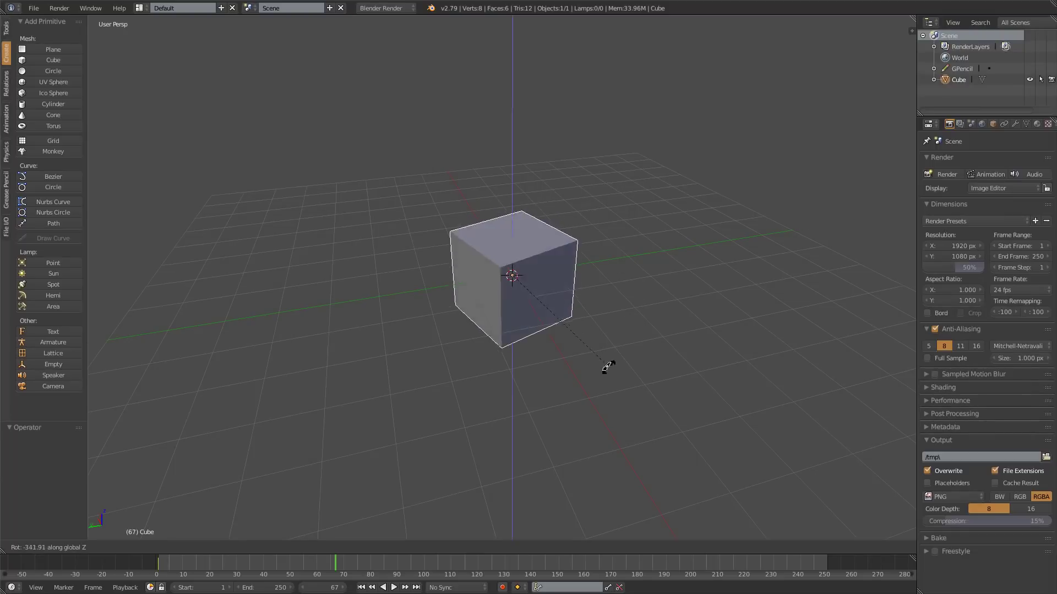
Confirm the rotation, zoom in, and begin scaling the cube uniformly to about 2.25x.
{"action": "left_click", "coordinate": [514, 251]}
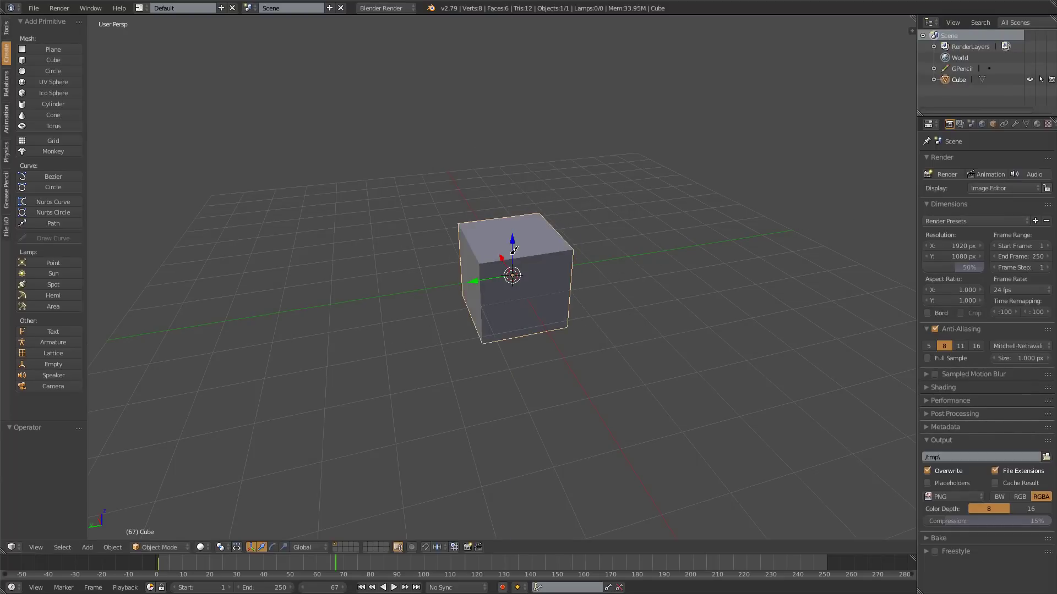
{"action": "scroll", "coordinate": [548, 298], "scroll_direction": "up", "scroll_amount": 2}
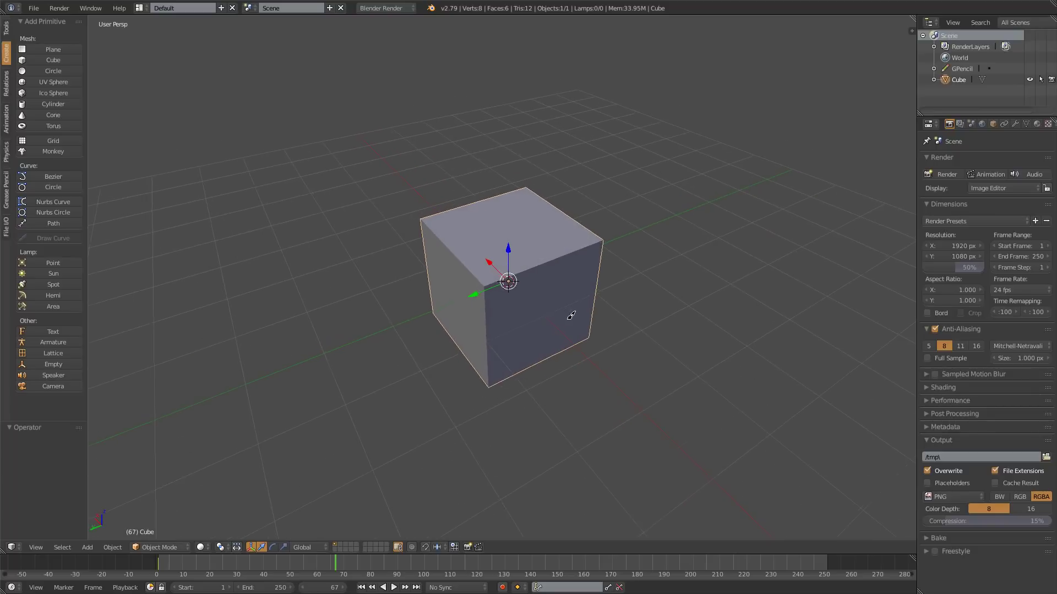
{"action": "scroll", "coordinate": [573, 309], "scroll_direction": "up", "scroll_amount": 1}
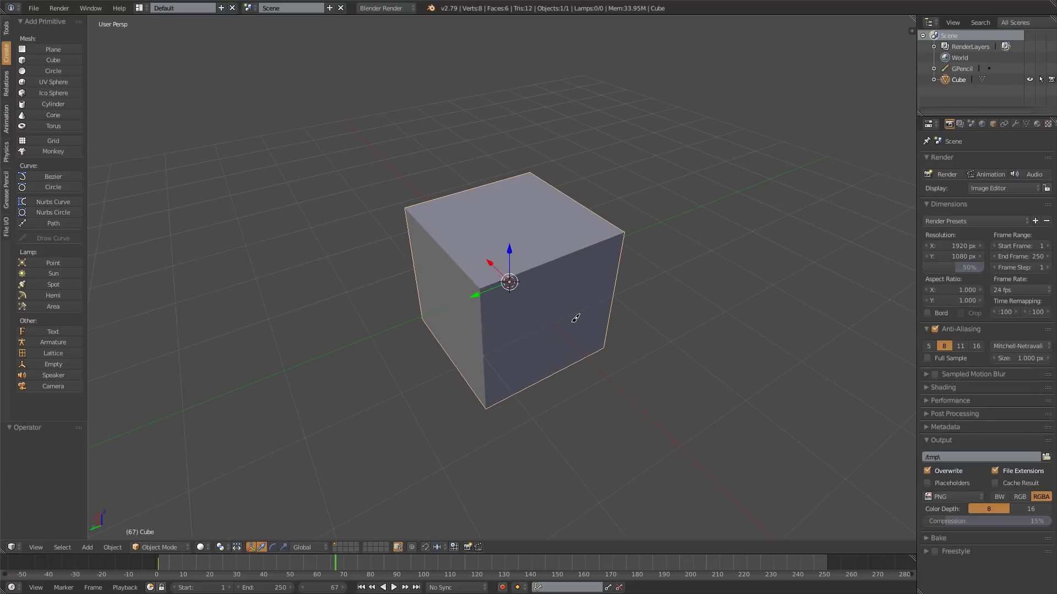
{"action": "key", "text": "s"}
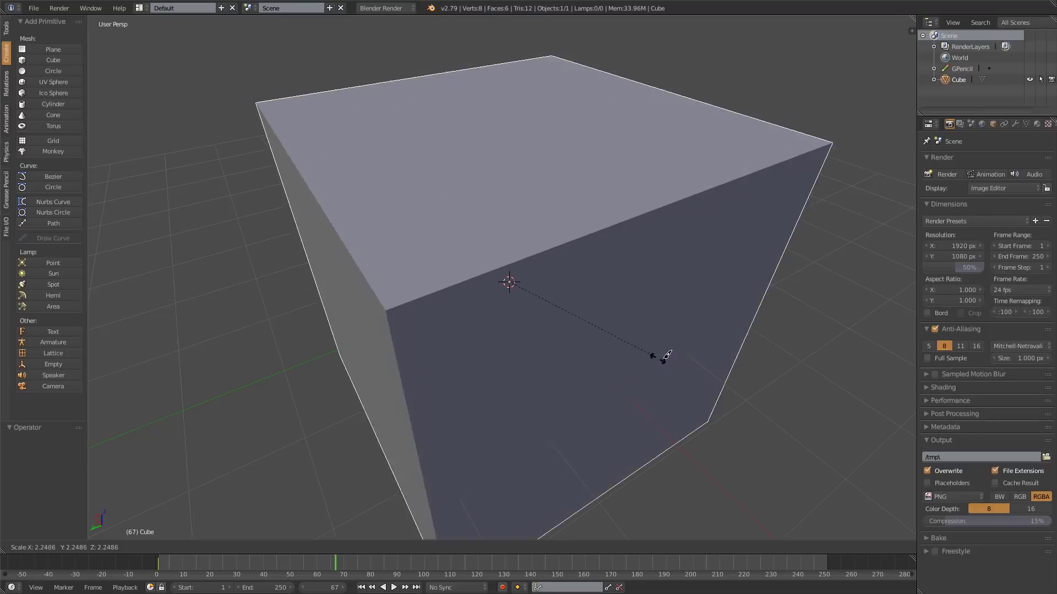
Try constraining the scale to X, Y, then Z, cancel it, and orbit the view.
{"action": "key", "text": "x"}
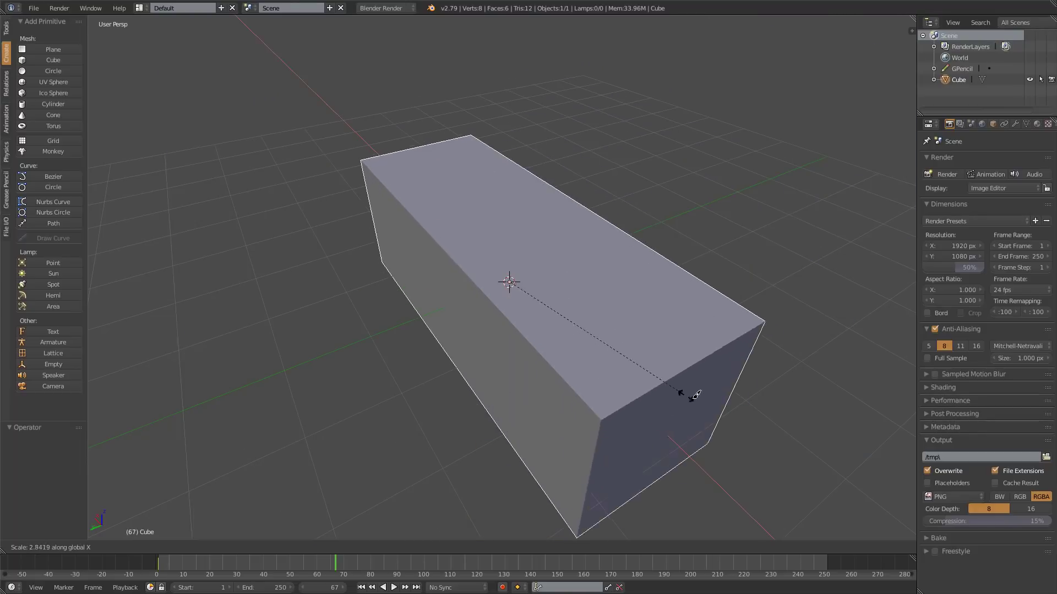
{"action": "key", "text": "y"}
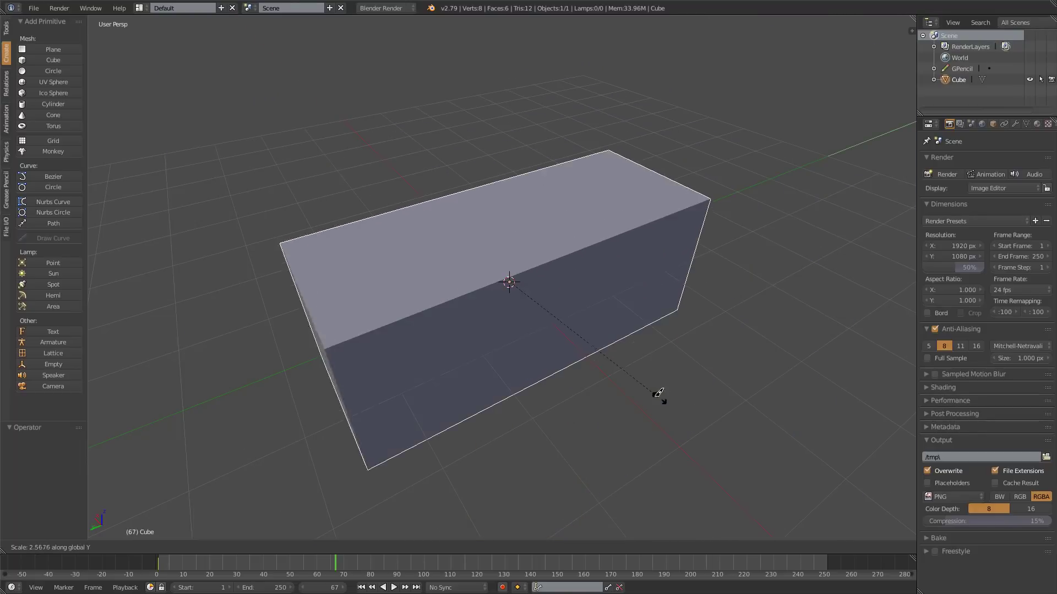
{"action": "key", "text": "z"}
{"action": "key", "text": "Escape"}
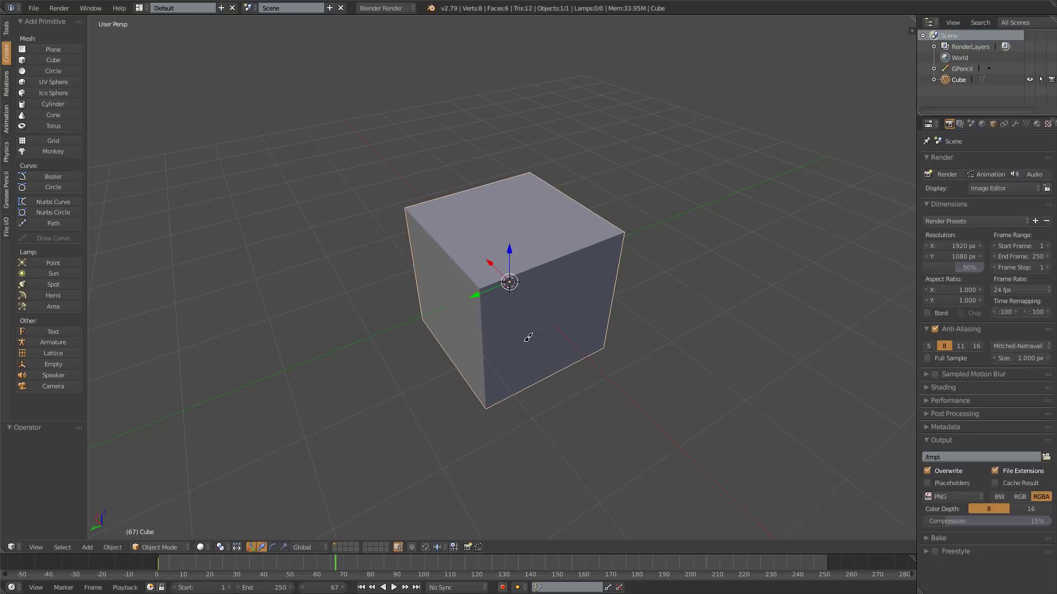
{"action": "middle_click_drag", "start_coordinate": [528, 337], "coordinate": [602, 299]}
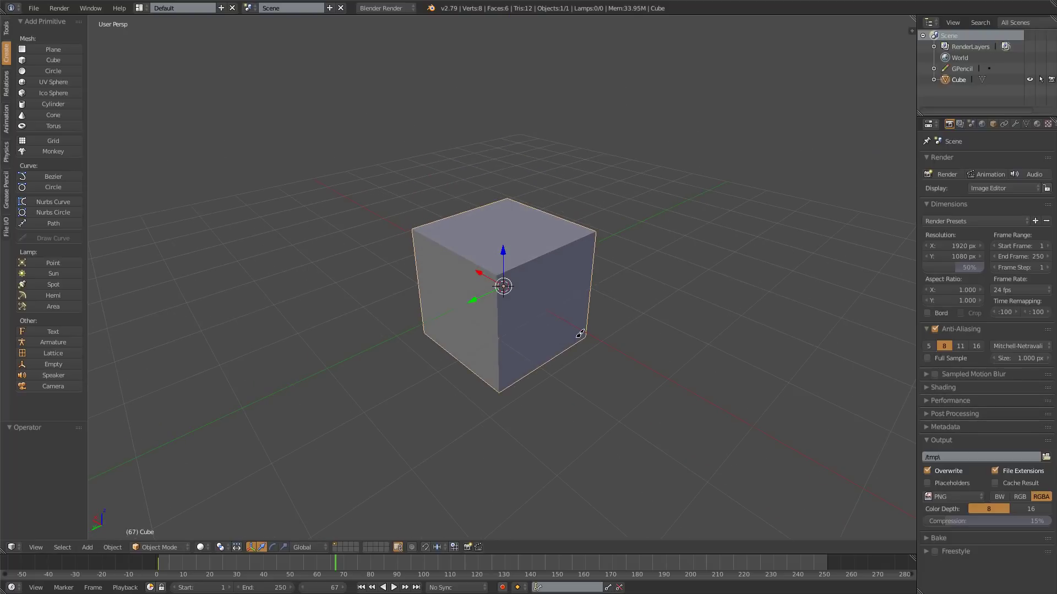
{"action": "key", "text": "g"}
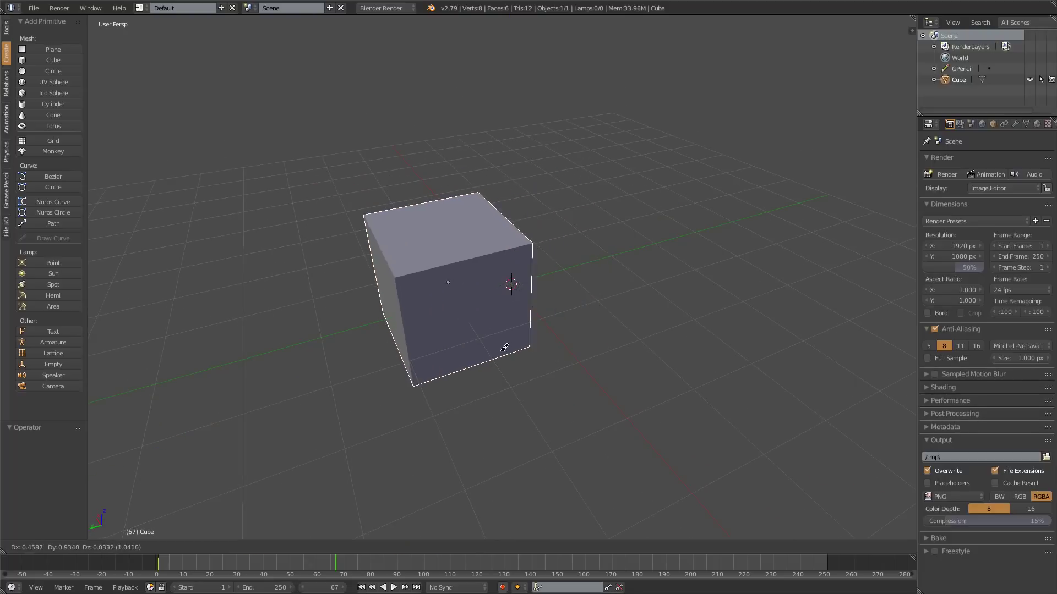
{"action": "key", "text": "Escape"}
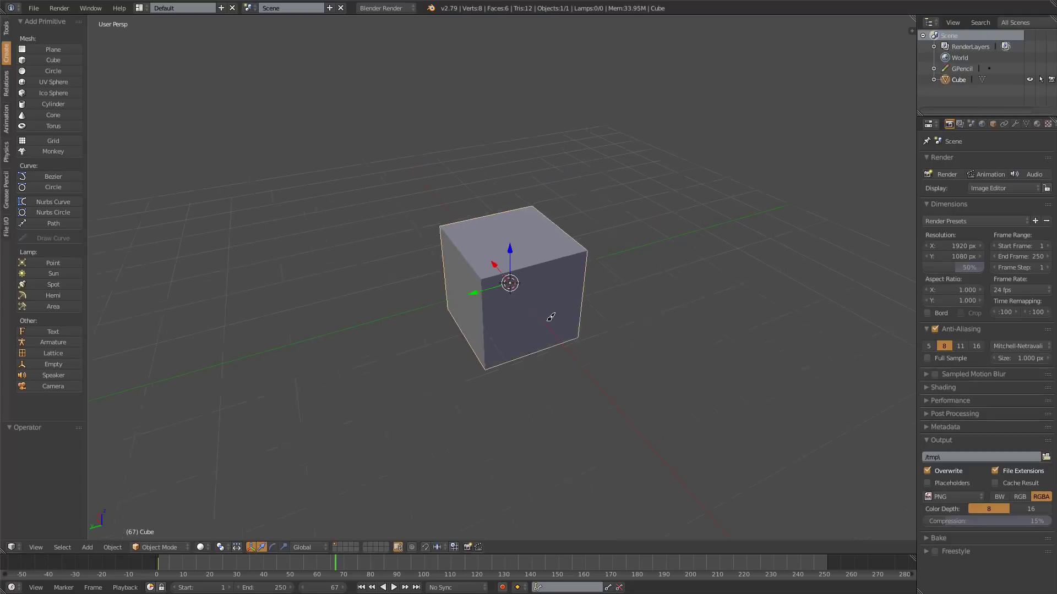
{"action": "key", "text": "g"}
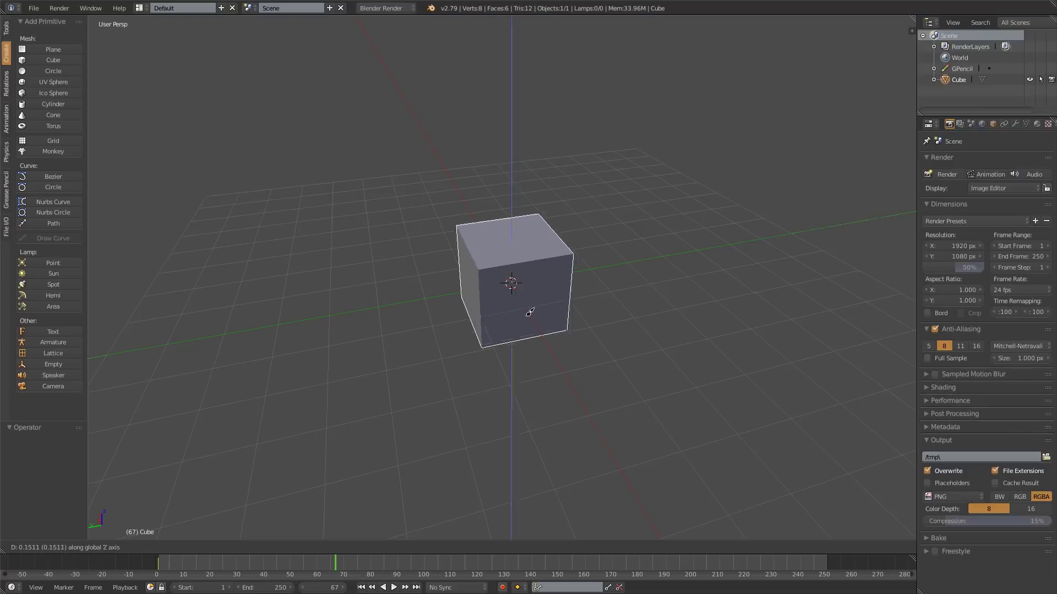
{"action": "key", "text": "z"}
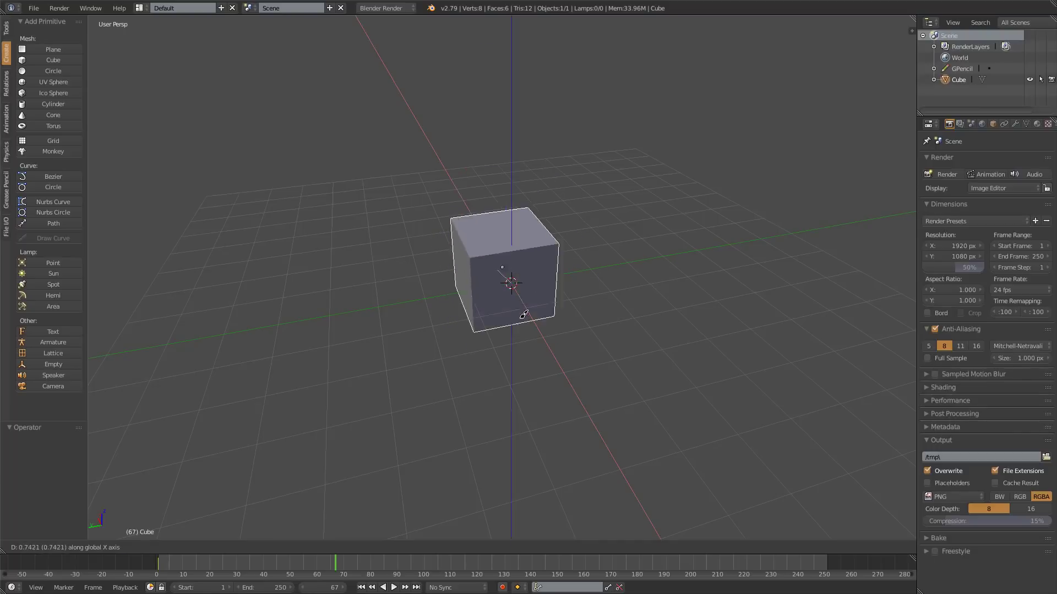
{"action": "key", "text": "x"}
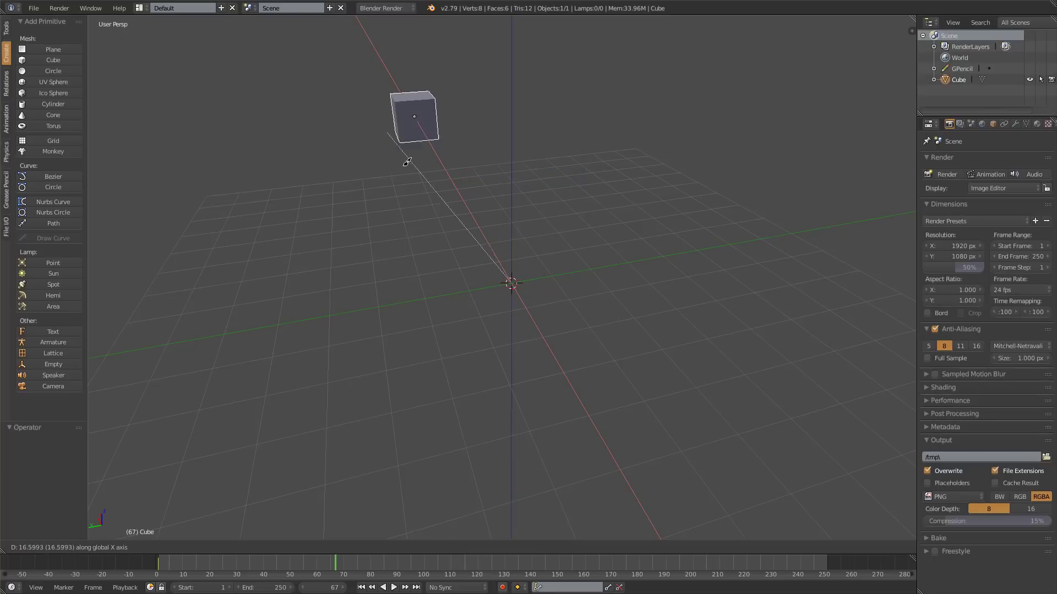
{"action": "key", "text": "y"}
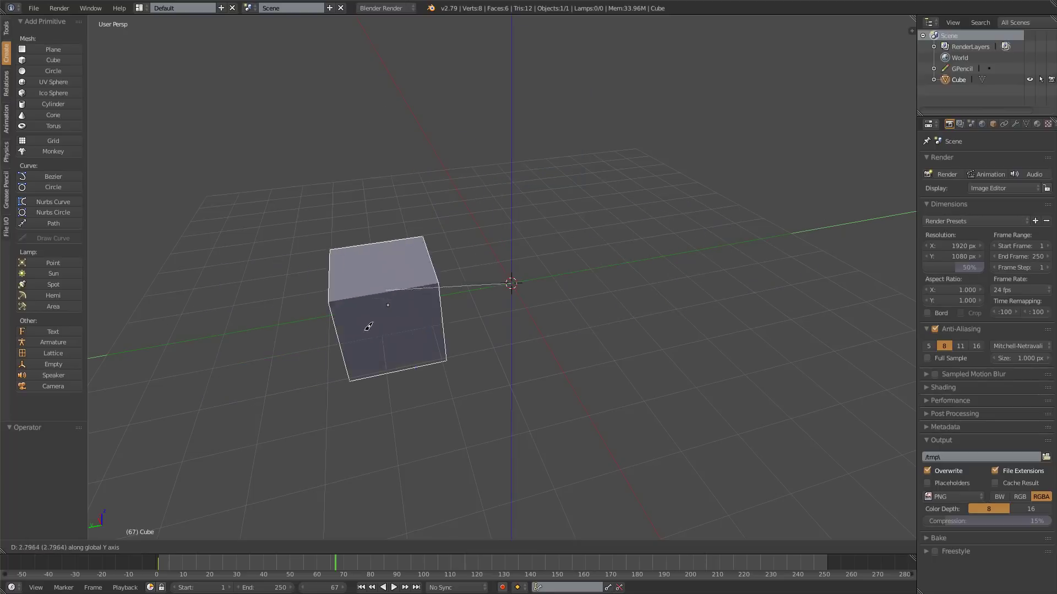
{"action": "key", "text": "x"}
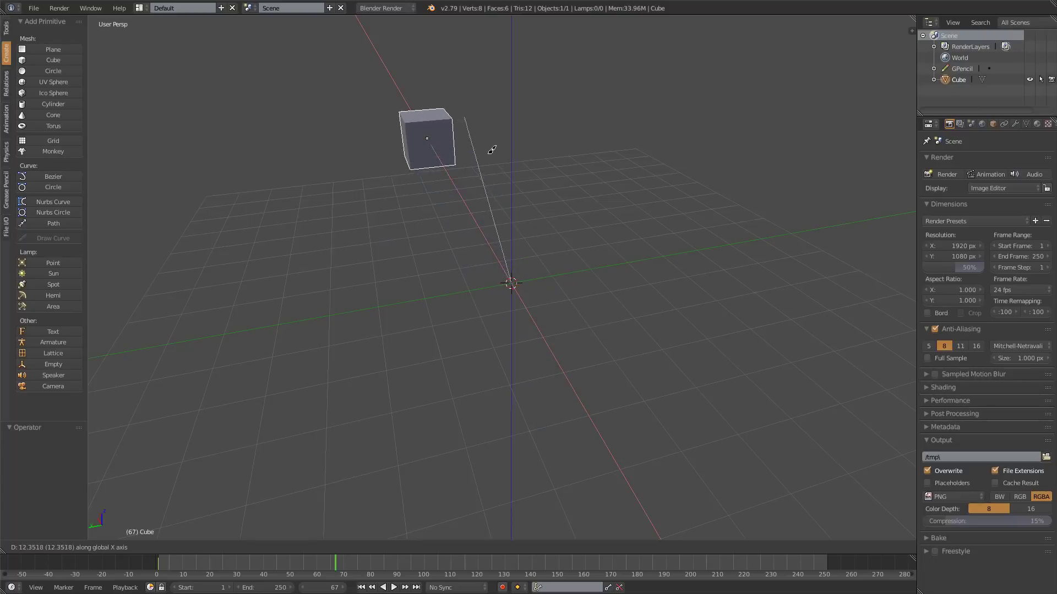
{"action": "key", "text": "z"}
{"action": "key", "text": "Escape"}
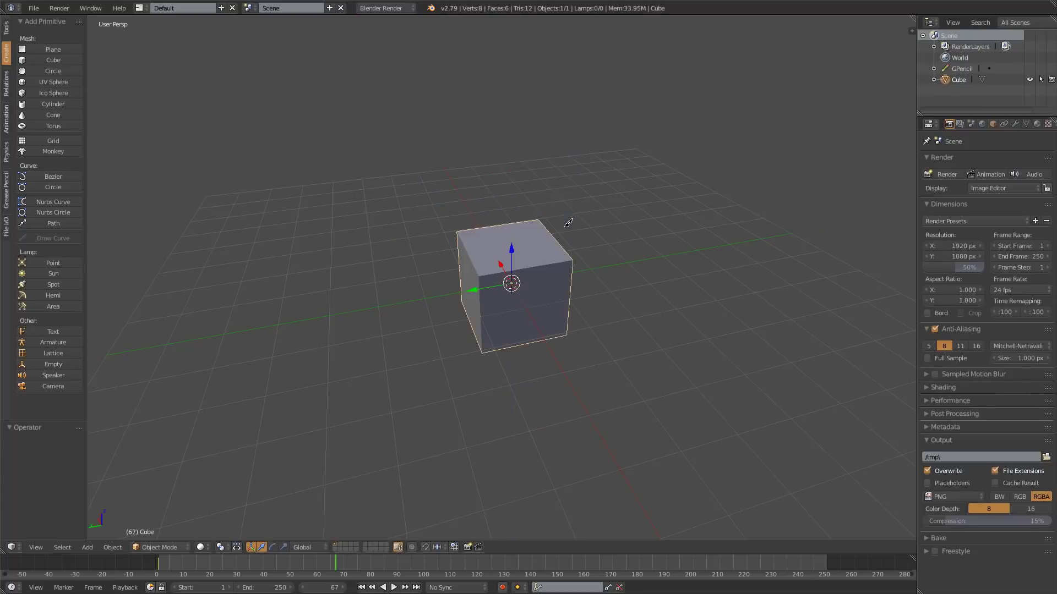
{"action": "middle_click_drag", "start_coordinate": [568, 222], "coordinate": [633, 290]}
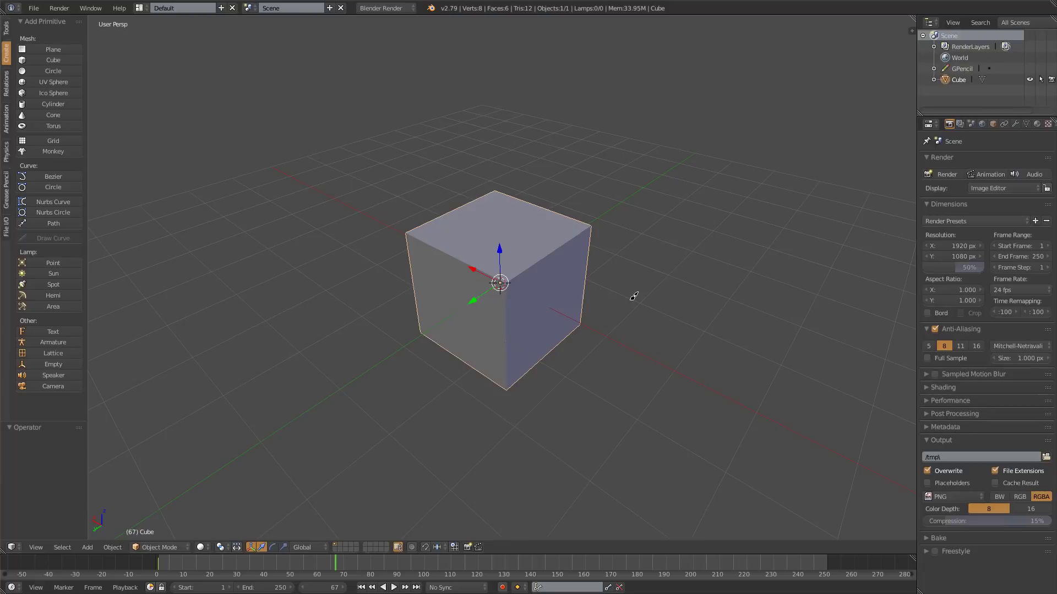
{"action": "key", "text": "r"}
{"action": "key", "text": "r"}
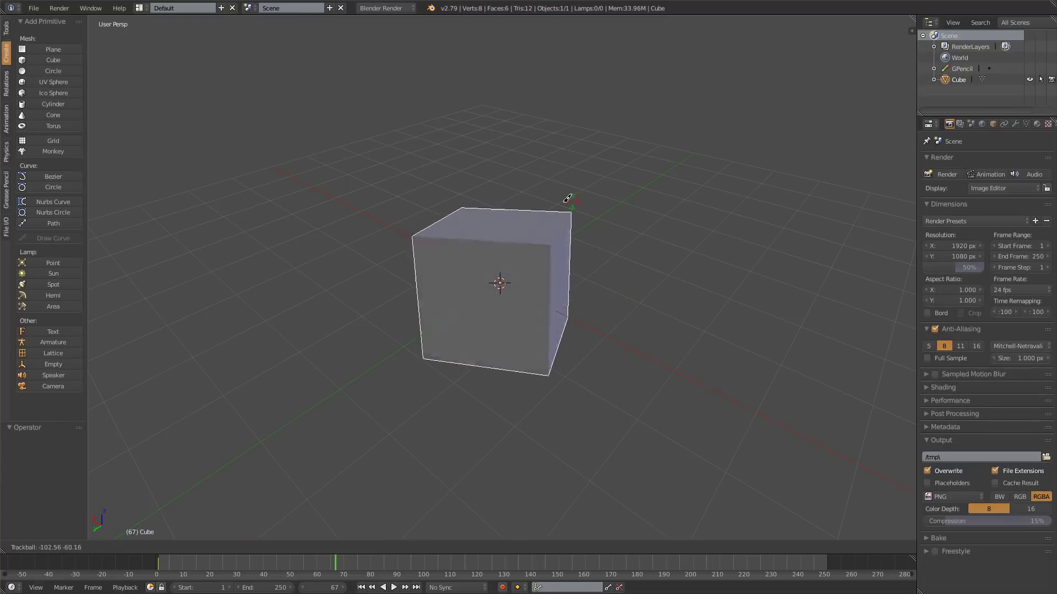
{"action": "key", "text": "Escape"}
{"action": "key", "text": "z"}
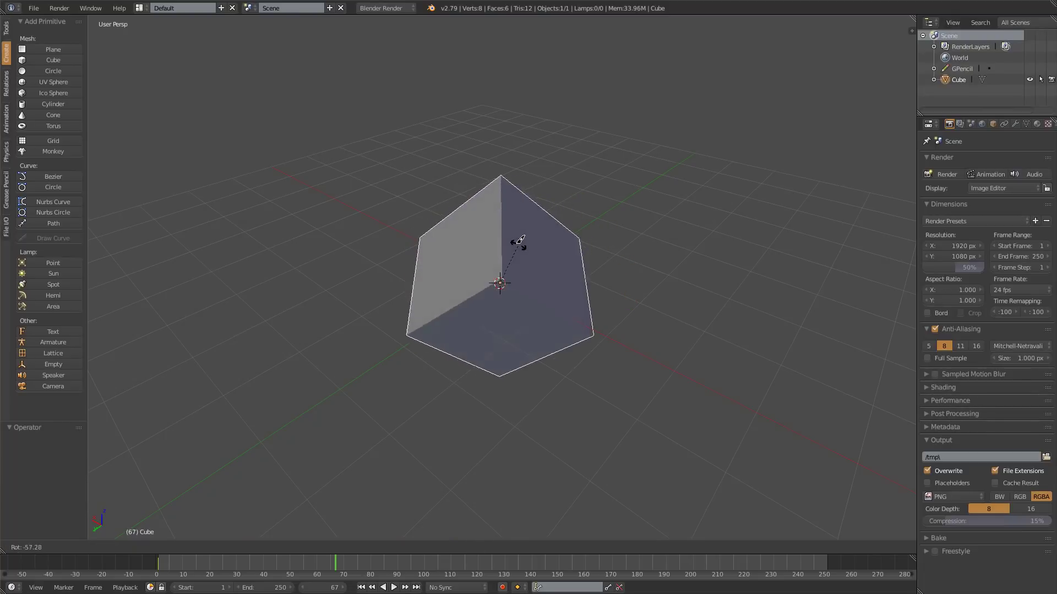
{"action": "left_click", "coordinate": [495, 328]}
{"action": "key", "text": "r"}
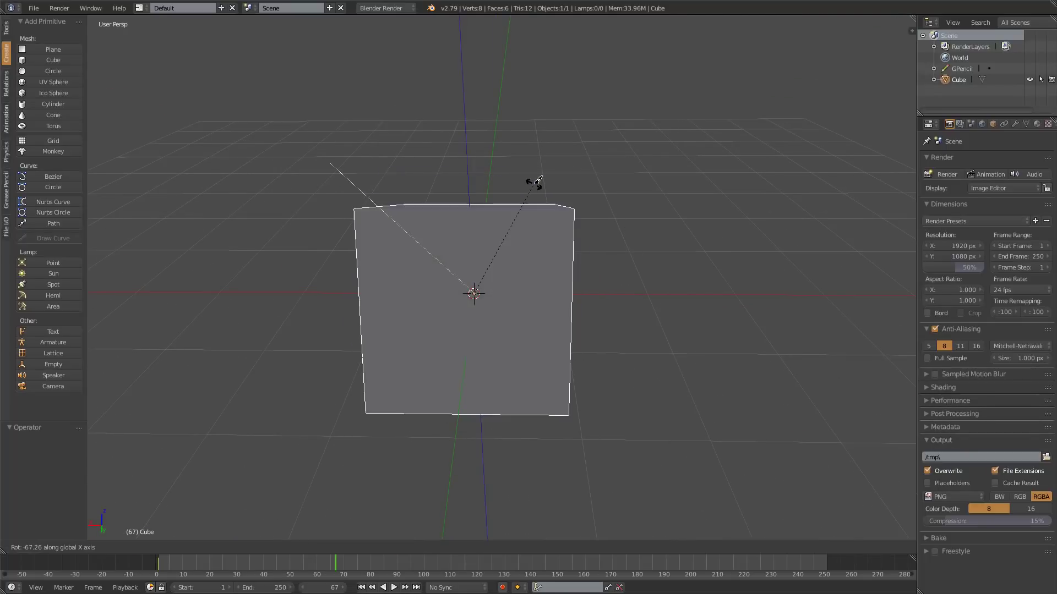
{"action": "key", "text": "Escape"}
{"action": "key", "text": "r"}
{"action": "key", "text": "r"}
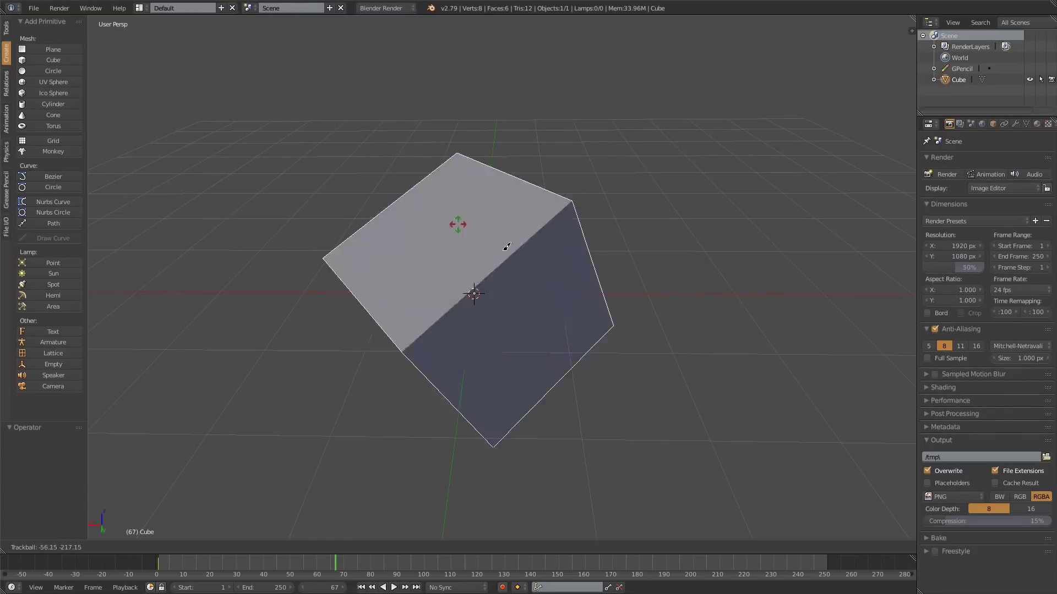
{"action": "key", "text": "Escape"}
{"action": "key", "text": "r"}
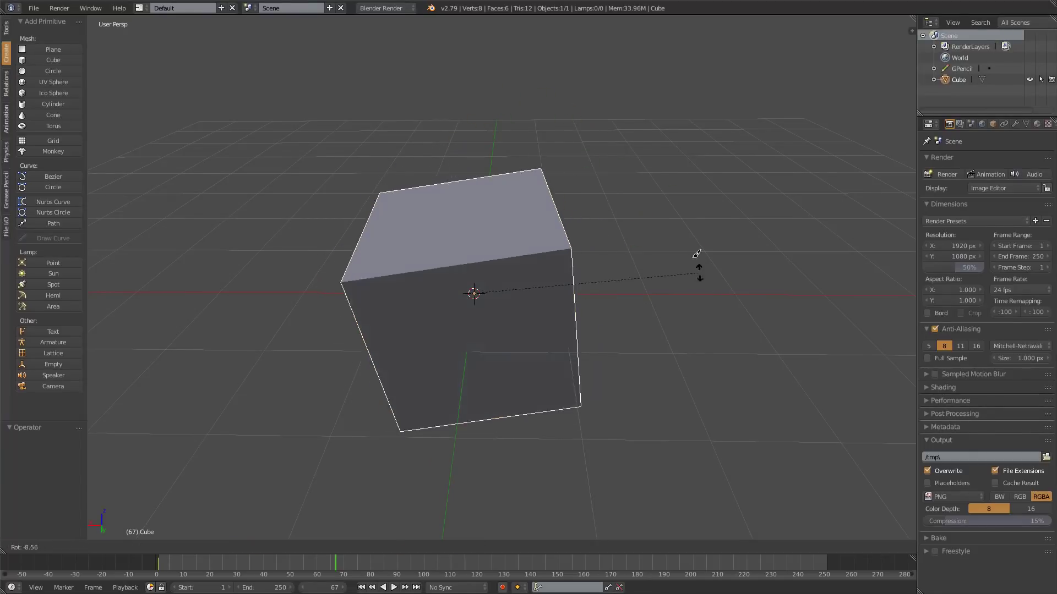
{"action": "key", "text": "Escape"}
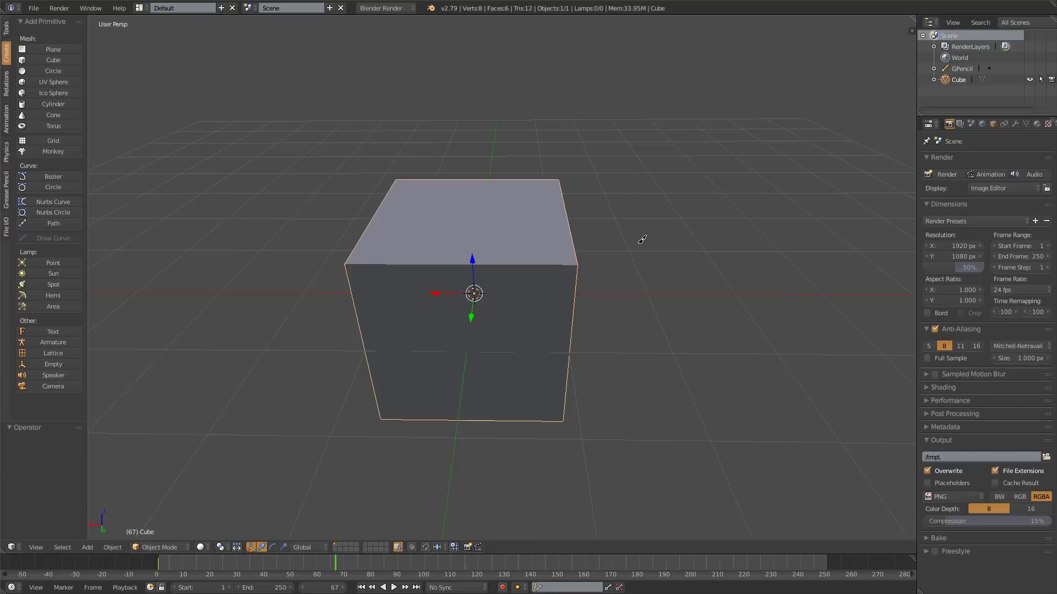
{"action": "middle_click_drag", "start_coordinate": [642, 236], "coordinate": [573, 307]}
{"action": "key", "text": "s"}
{"action": "key", "text": "y"}
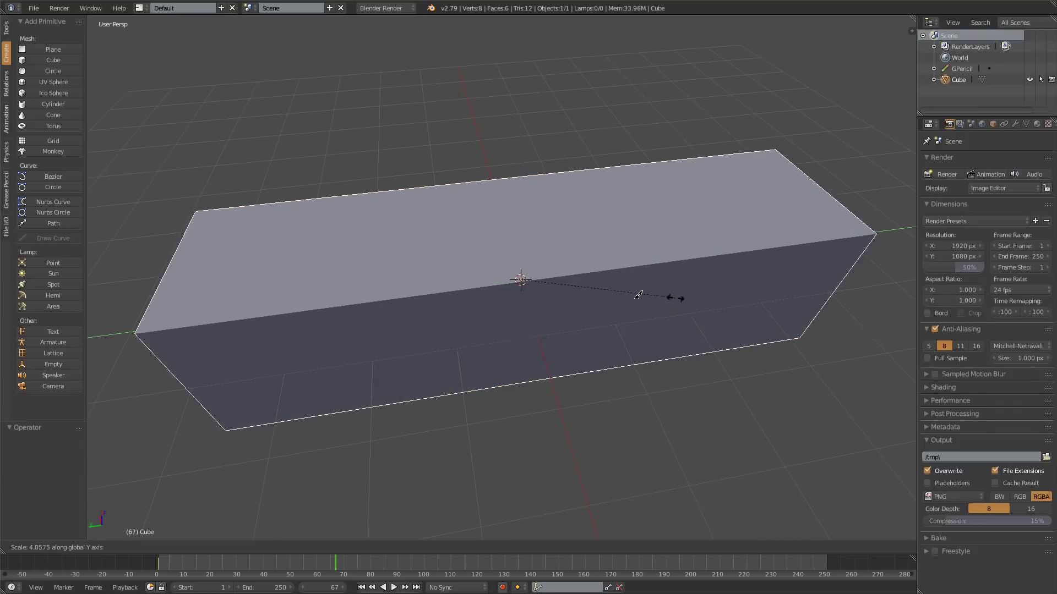
{"action": "key", "text": "Escape"}
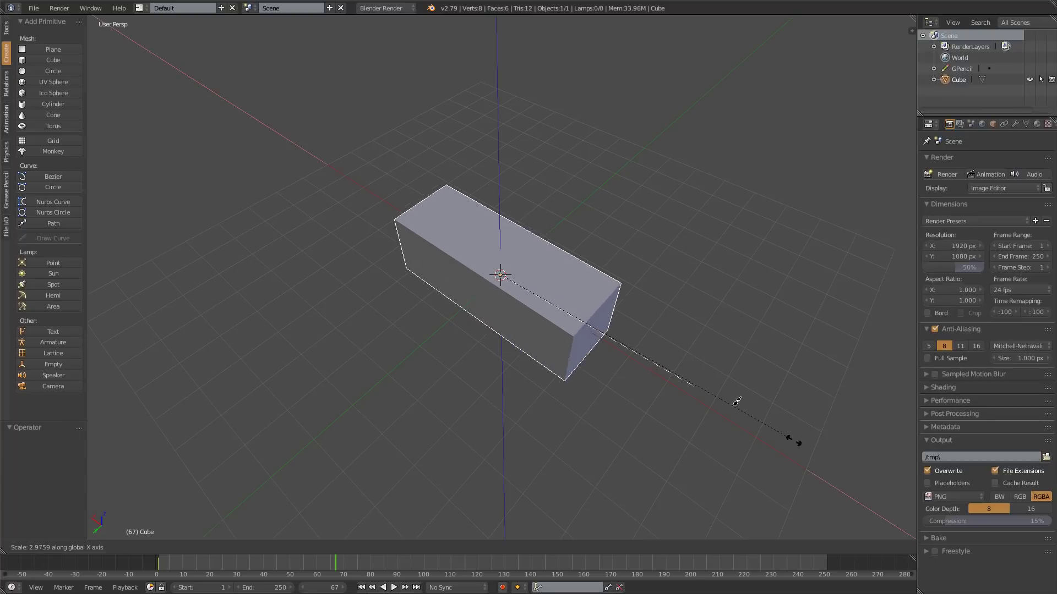
{"action": "key", "text": "z"}
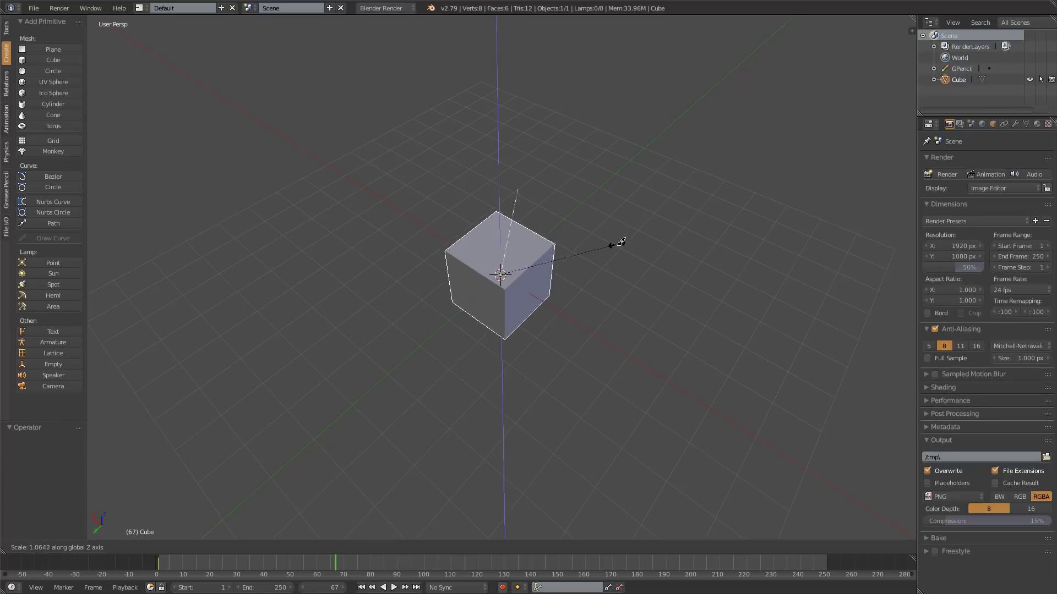
{"action": "key", "text": "x"}
{"action": "key", "text": "Escape"}
{"action": "middle_click_drag", "start_coordinate": [760, 329], "coordinate": [594, 306]}
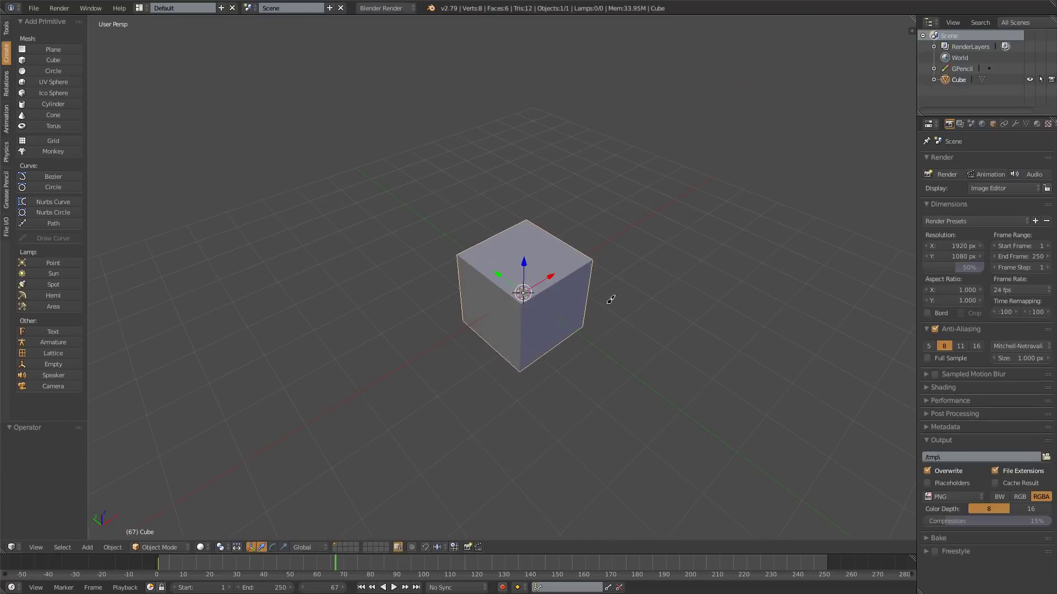
{"action": "key", "text": "s"}
{"action": "key", "text": "x"}
{"action": "key", "text": "Escape"}
{"action": "scroll", "coordinate": [657, 272], "scroll_direction": "up", "scroll_amount": 2}
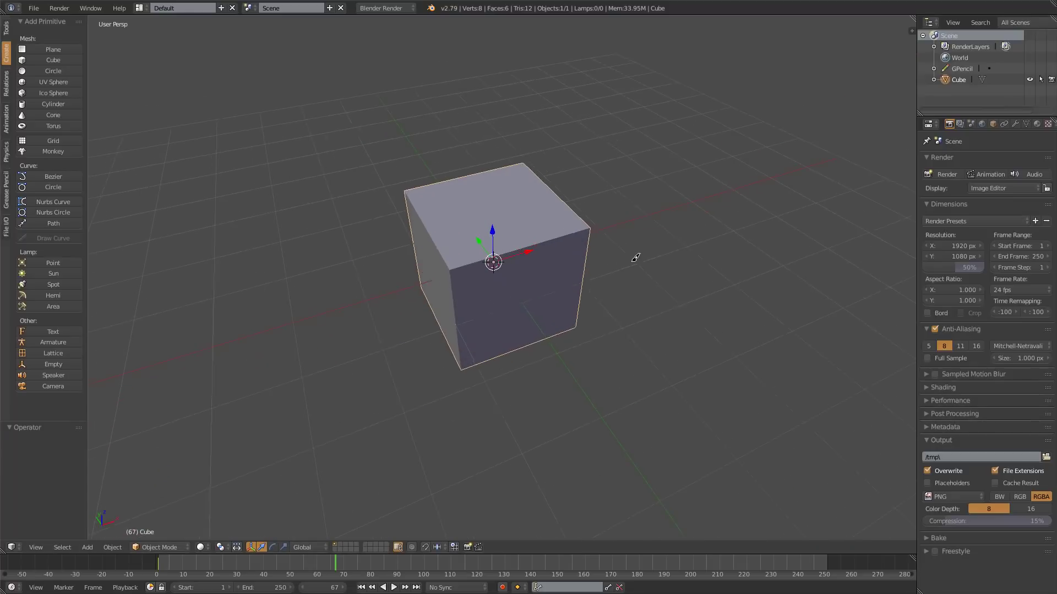
{"action": "mouse_move", "coordinate": [632, 255]}
{"action": "middle_mouse_down"}
{"action": "mouse_move", "coordinate": [651, 290]}
{"action": "mouse_move", "coordinate": [596, 224]}
{"action": "mouse_move", "coordinate": [632, 264]}
{"action": "mouse_move", "coordinate": [604, 293]}
{"action": "mouse_move", "coordinate": [651, 293]}
{"action": "middle_mouse_up"}
{"action": "scroll", "coordinate": [628, 293], "scroll_direction": "up", "scroll_amount": 2}
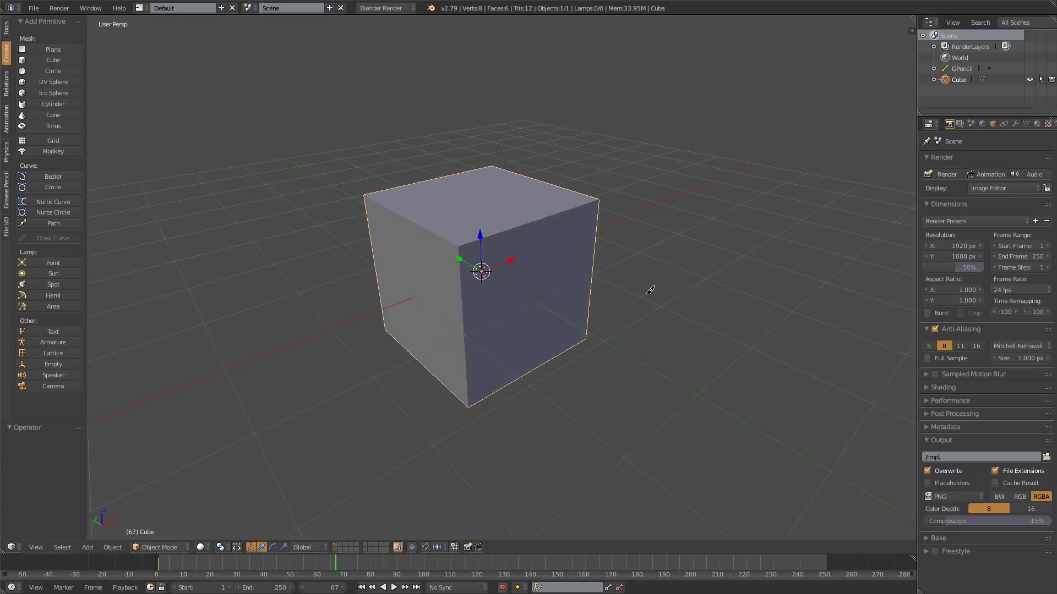
{"action": "key", "text": "s"}
{"action": "key", "text": "x"}
{"action": "key", "text": "Escape"}
{"action": "key", "text": "s"}
{"action": "key", "text": "z"}
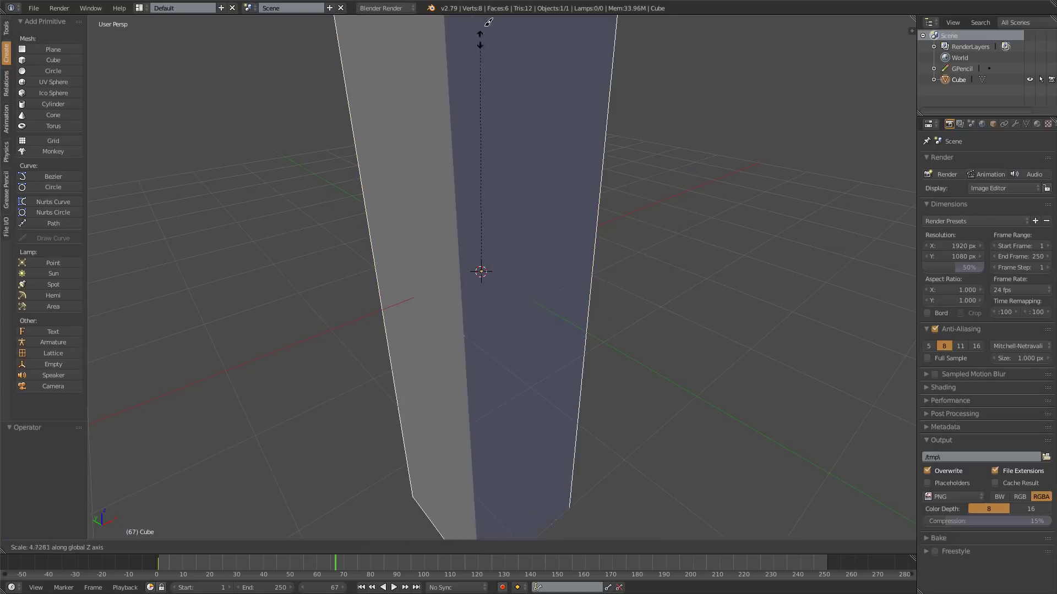
{"action": "key", "text": "Escape"}
{"action": "key", "text": "s"}
{"action": "key", "text": "y"}
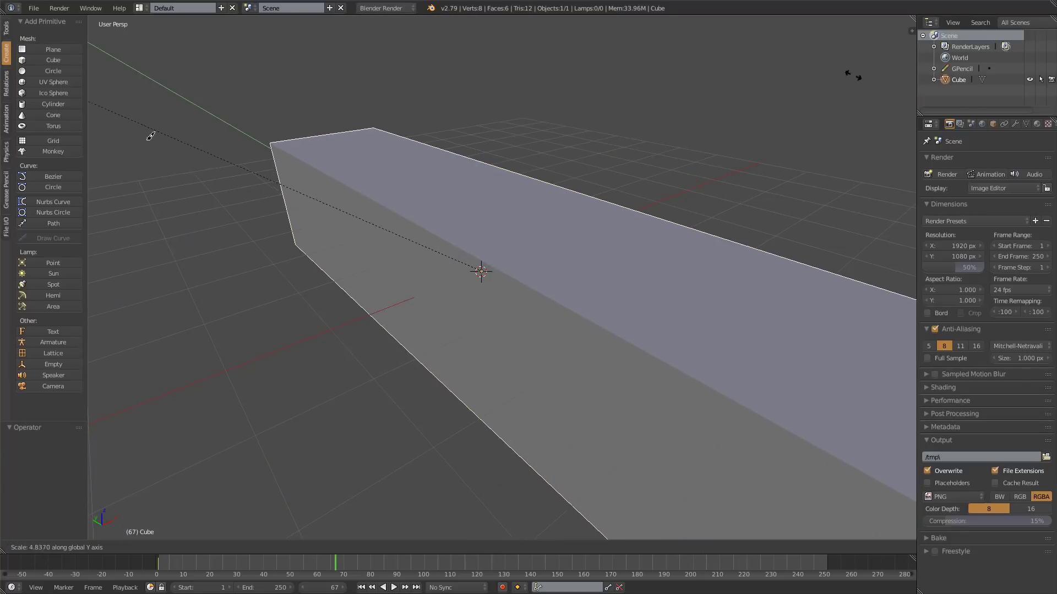
{"action": "key", "text": "Escape"}
{"action": "mouse_move", "coordinate": [479, 275]}
{"action": "middle_mouse_down"}
{"action": "mouse_move", "coordinate": [434, 287]}
{"action": "mouse_move", "coordinate": [464, 315]}
{"action": "middle_mouse_up"}
{"action": "key", "text": "a"}
{"action": "key", "text": "a"}
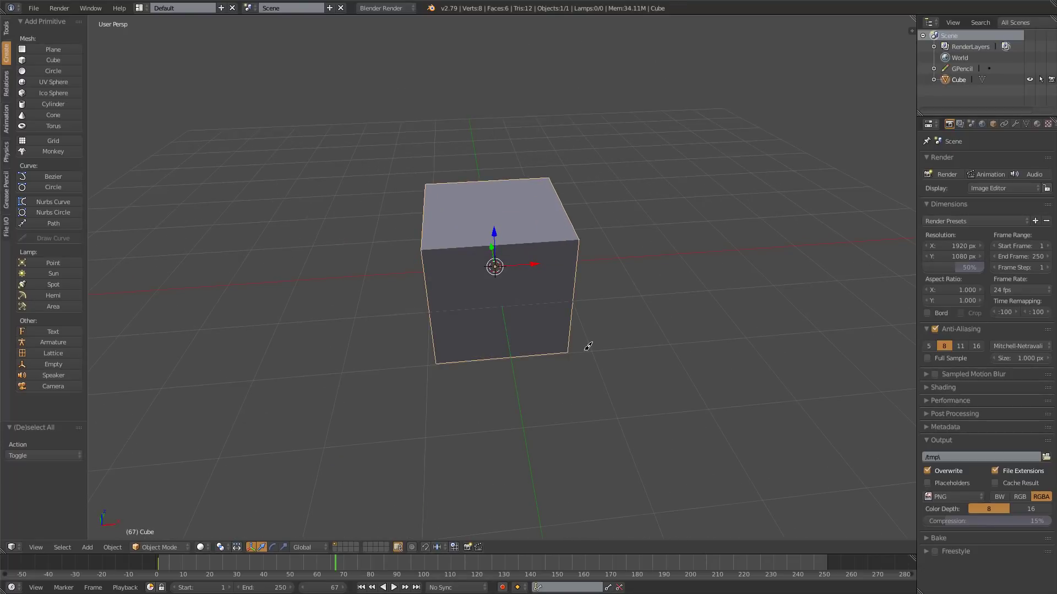
Try rotating, moving and X-axis scaling the cube, cancelling each with Esc.
{"action": "key", "text": "r"}
{"action": "key", "text": "Escape"}
{"action": "key", "text": "g"}
{"action": "key", "text": "Escape"}
{"action": "key", "text": "r"}
{"action": "key", "text": "Escape"}
{"action": "key", "text": "s"}
{"action": "key", "text": "x"}
{"action": "key", "text": "Escape"}
Deselect everything with A, cancel a stray scale, and orbit to a higher view.
{"action": "key", "text": "a"}
{"action": "key", "text": "s"}
{"action": "key", "text": "Escape"}
{"action": "middle_click_drag", "start_coordinate": [617, 278], "coordinate": [465, 271]}
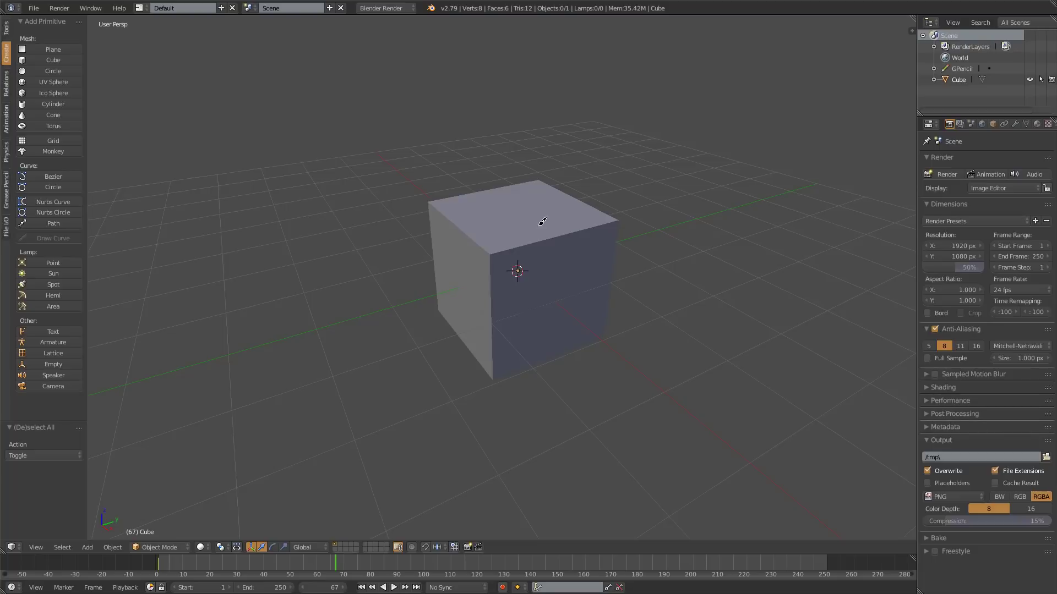
{"action": "mouse_move", "coordinate": [563, 210]}
{"action": "middle_mouse_down"}
{"action": "mouse_move", "coordinate": [594, 254]}
{"action": "mouse_move", "coordinate": [572, 186]}
{"action": "mouse_move", "coordinate": [563, 253]}
{"action": "mouse_move", "coordinate": [548, 218]}
{"action": "middle_mouse_up"}
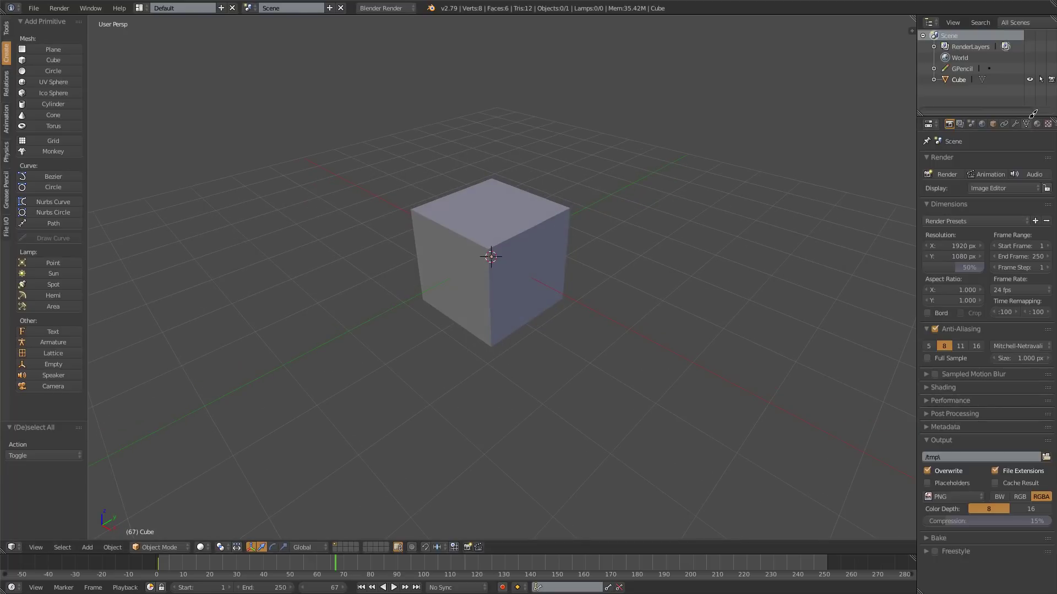